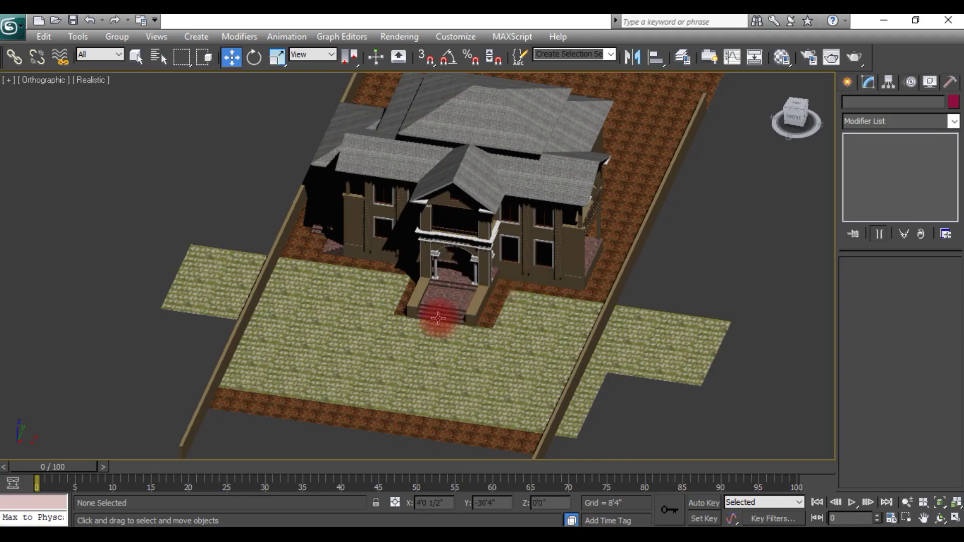
# - Face the house front, then restore the four-viewport layout (Top, Front, Left, Orthographic)
pyautogui.keyDown('alt'); pyautogui.moveTo(448, 323); pyautogui.dragTo(699, 234, button='middle'); pyautogui.keyUp('alt')
pyautogui.press('Escape')
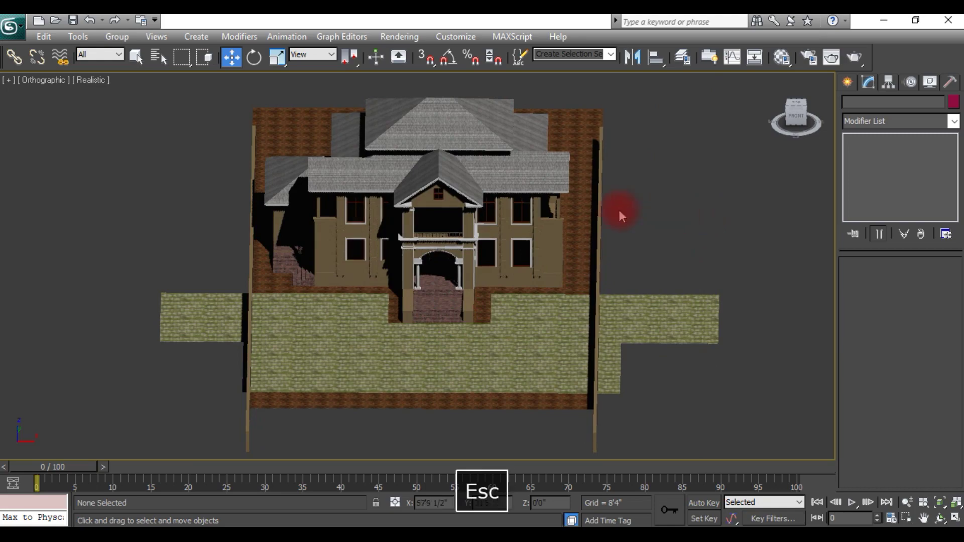
pyautogui.hotkey('alt', 'w')
pyautogui.click(252, 189)
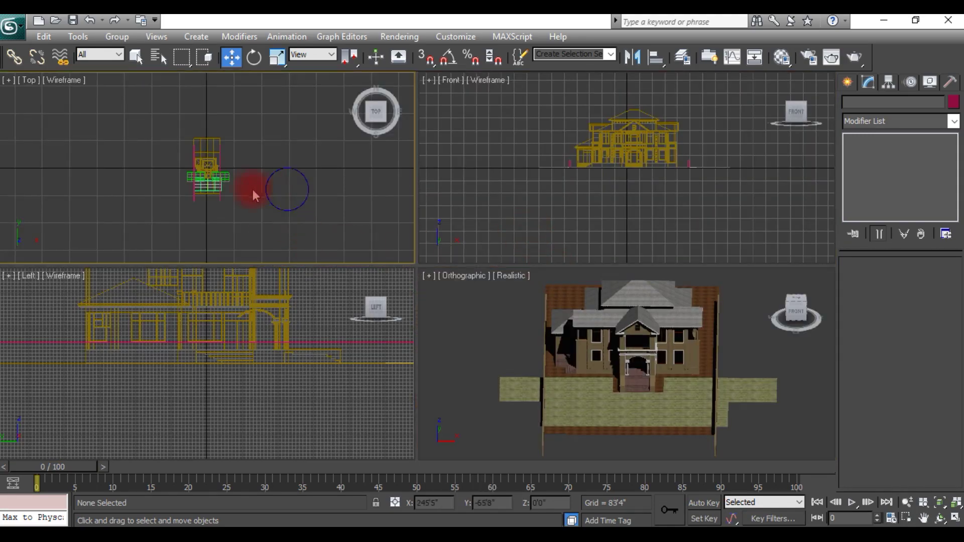
# - Zoom in and pan the Top view to centre on the house's footprint
pyautogui.scroll(2, 249, 174)
pyautogui.scroll(3, 247, 171)
pyautogui.moveTo(247, 171); pyautogui.dragTo(223, 179, button='middle')
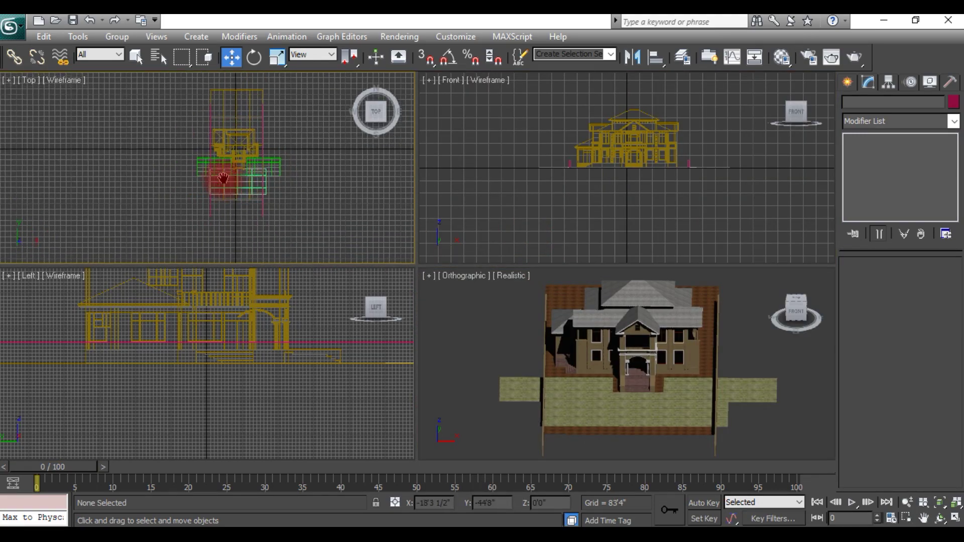
pyautogui.scroll(-2, 263, 190)
pyautogui.scroll(2, 271, 193)
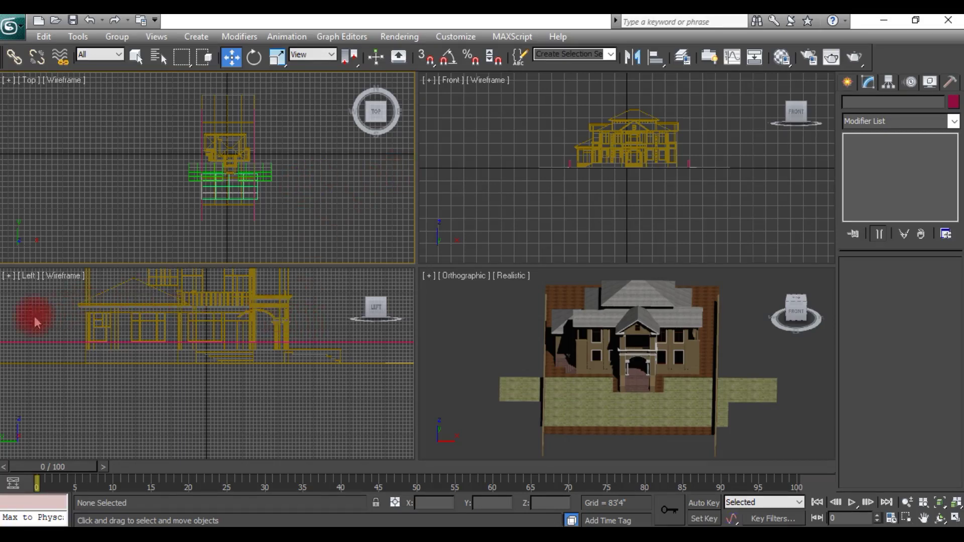
pyautogui.click(39, 300)
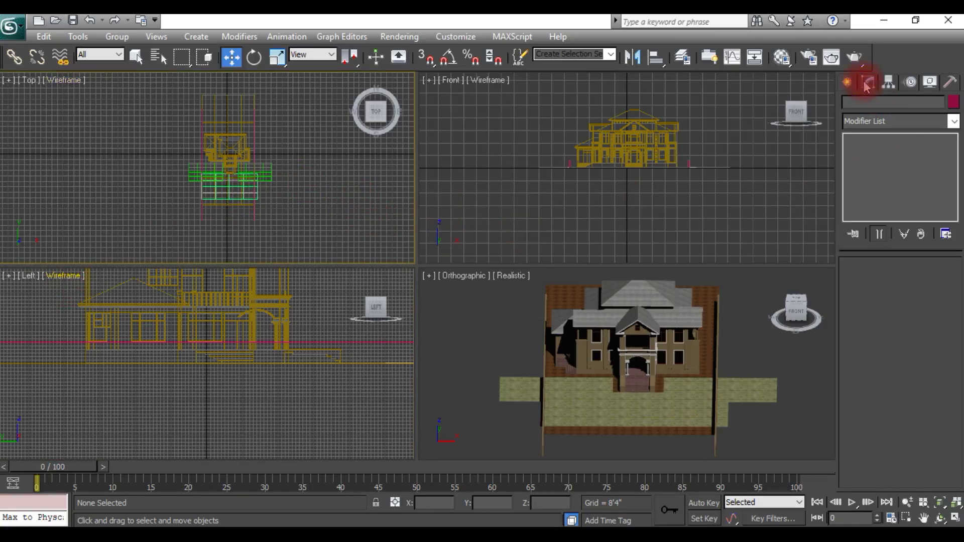
# - Pick the VRayPhysicalCamera type from the Create panel's VRay cameras
pyautogui.click(848, 81)
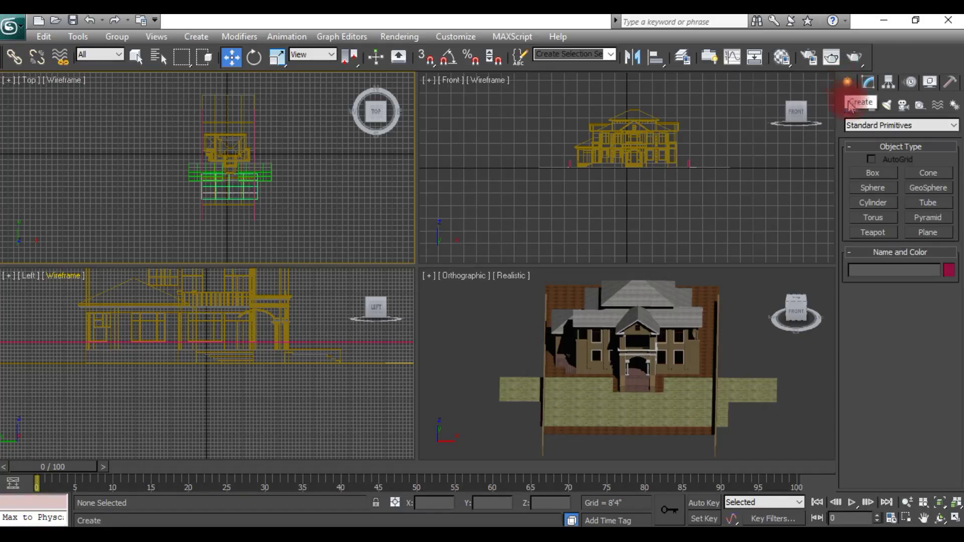
pyautogui.click(903, 106)
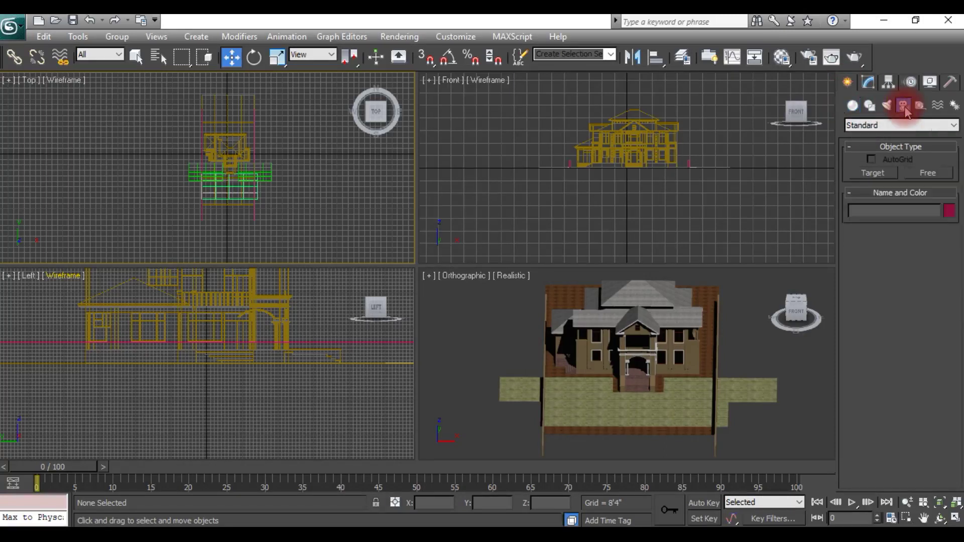
pyautogui.click(879, 125)
pyautogui.click(866, 148)
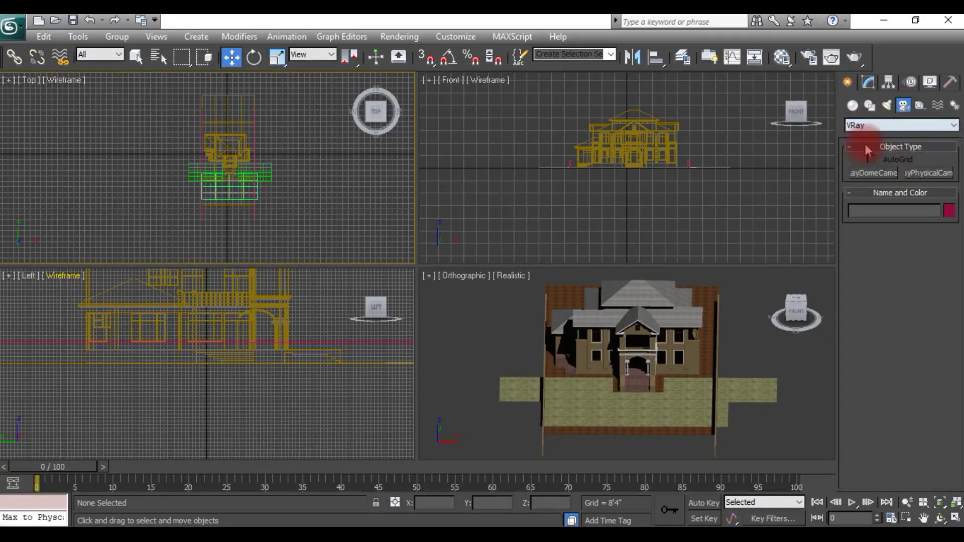
pyautogui.click(930, 173)
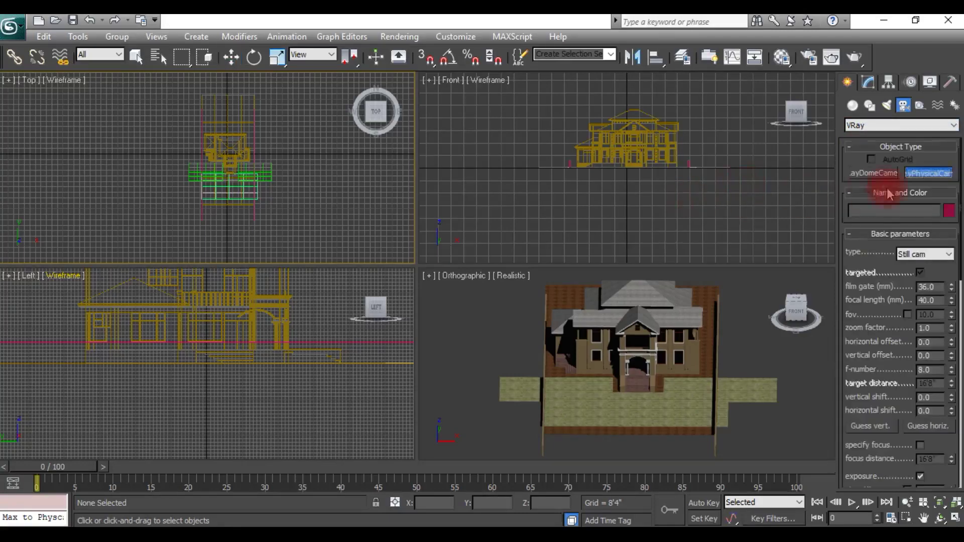
# - Place VRayPhysicalCamera001 in the Top view aimed at the house; Front view looks through it
pyautogui.moveTo(302, 241); pyautogui.dragTo(298, 200, button='middle')
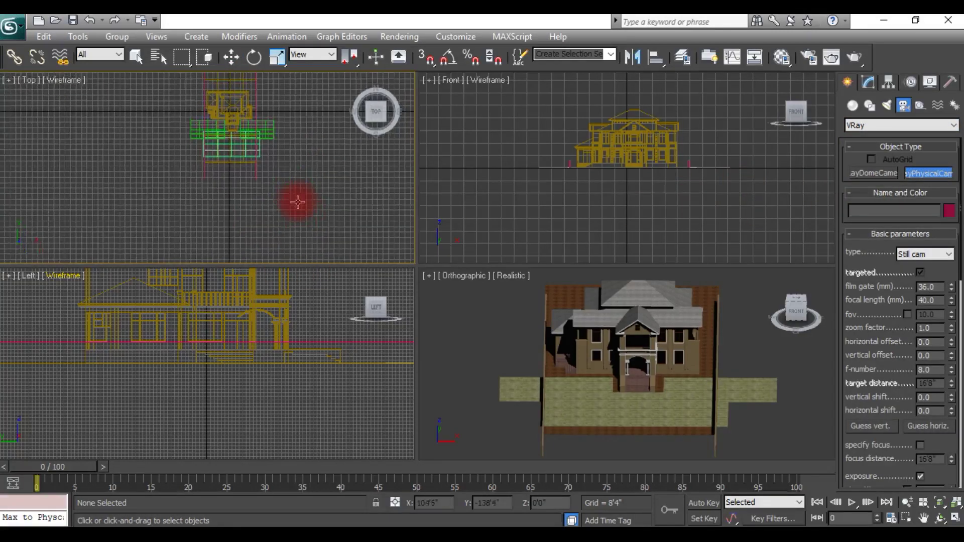
pyautogui.scroll(2, 204, 157)
pyautogui.scroll(2, 190, 229)
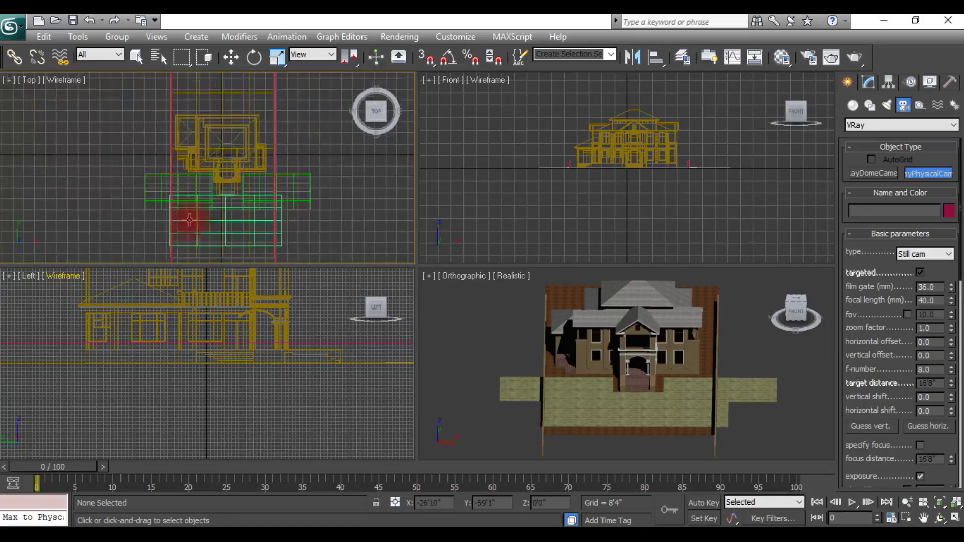
pyautogui.scroll(2, 184, 234)
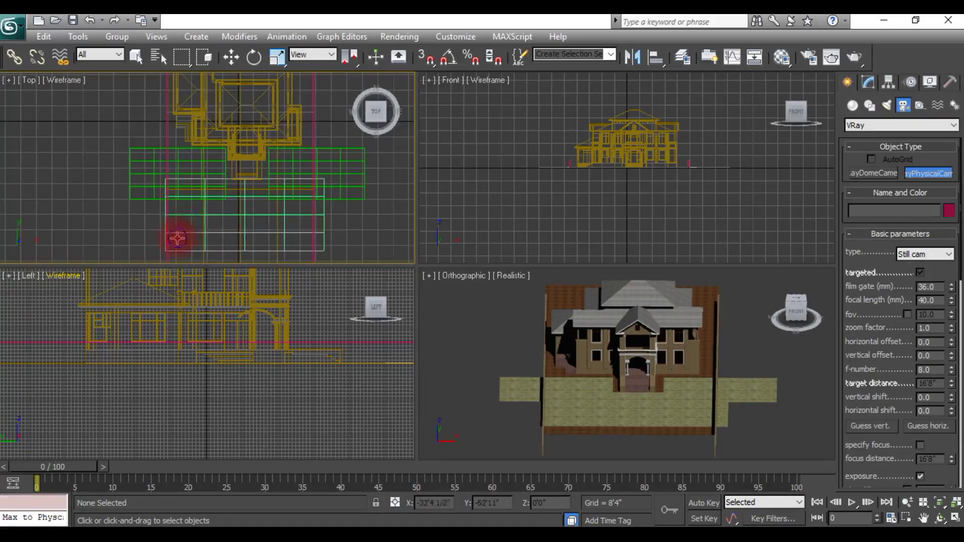
pyautogui.moveTo(177, 238); pyautogui.dragTo(232, 110)
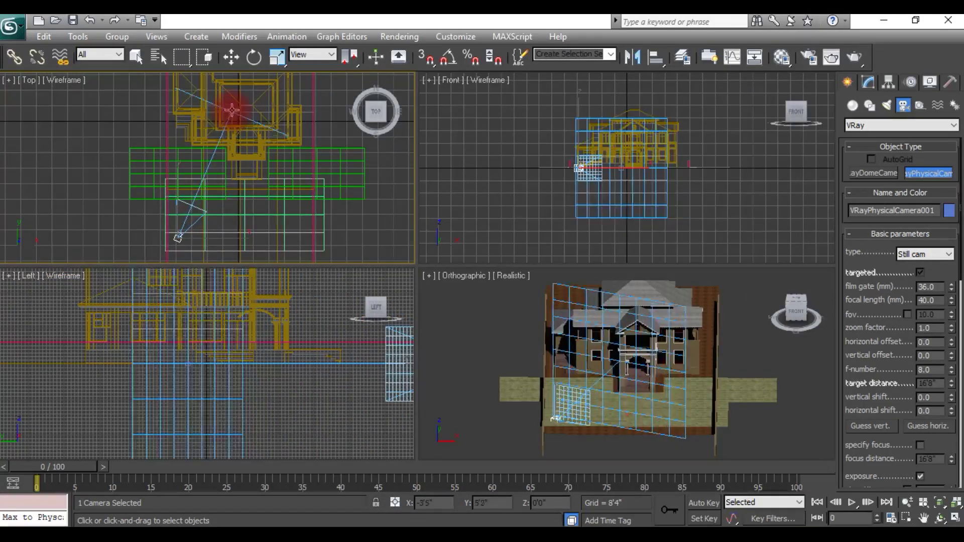
pyautogui.scroll(-2, 286, 180)
pyautogui.scroll(-1, 286, 180)
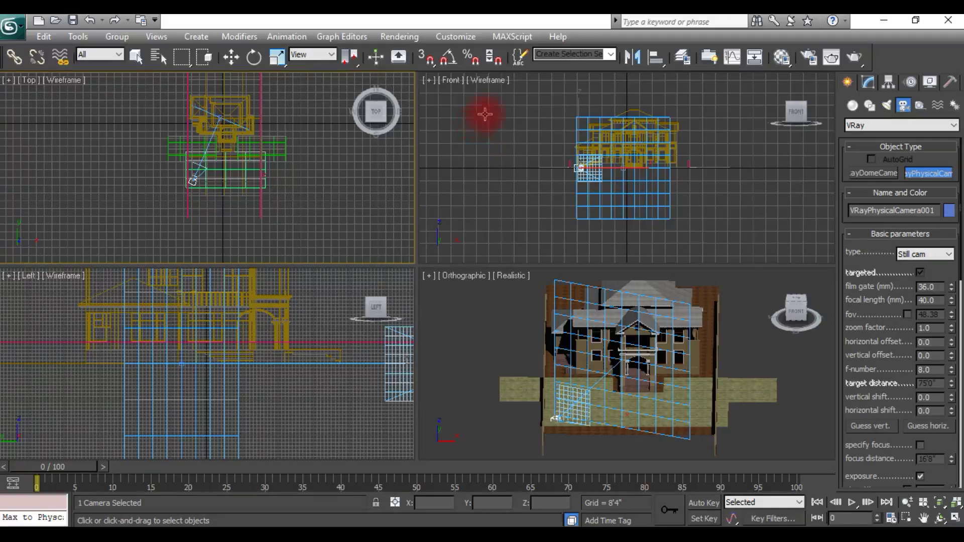
pyautogui.press('Escape')
pyautogui.click(494, 116)
pyautogui.press('c')
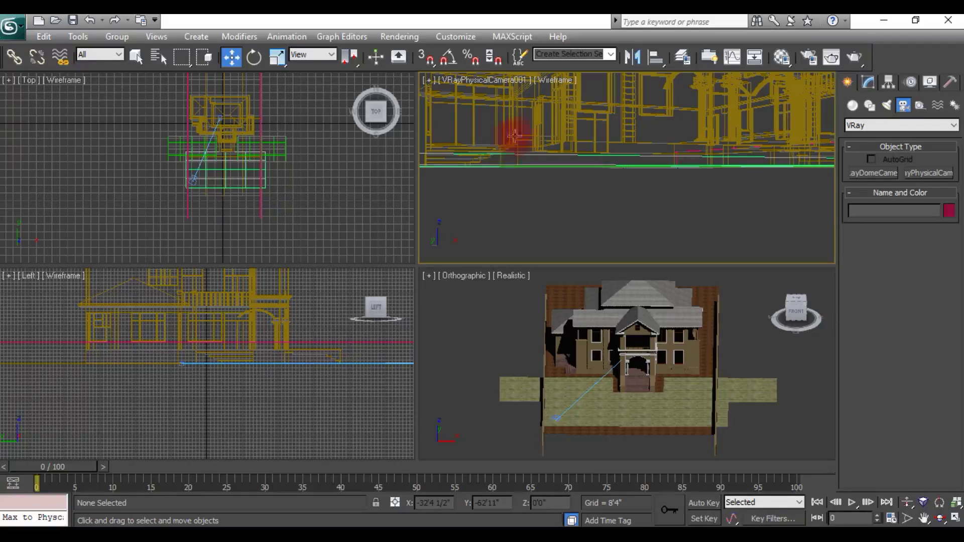
# - Set the camera view to Realistic shading and recentre the Top view
pyautogui.click(569, 81)
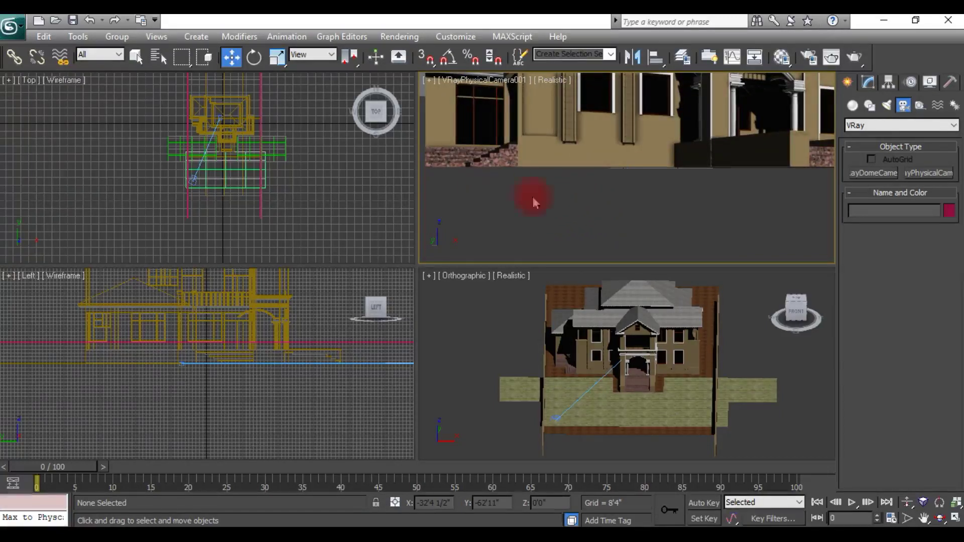
pyautogui.click(374, 195)
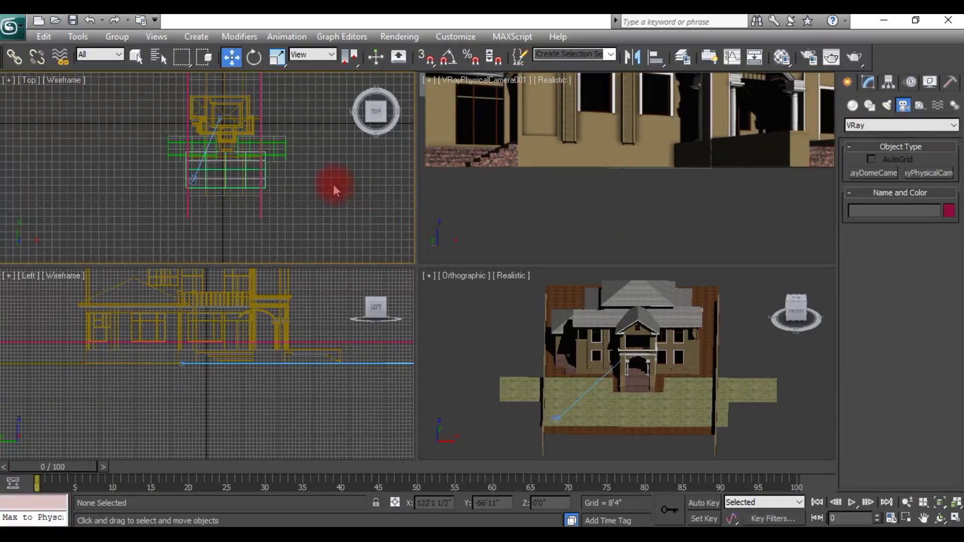
pyautogui.moveTo(319, 194); pyautogui.dragTo(313, 213, button='middle')
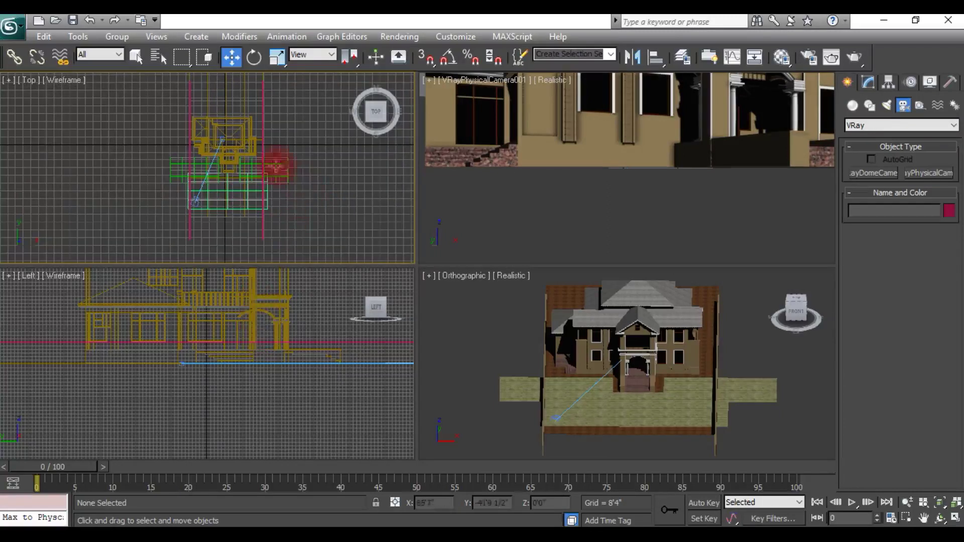
pyautogui.moveTo(313, 192); pyautogui.dragTo(310, 181, button='middle')
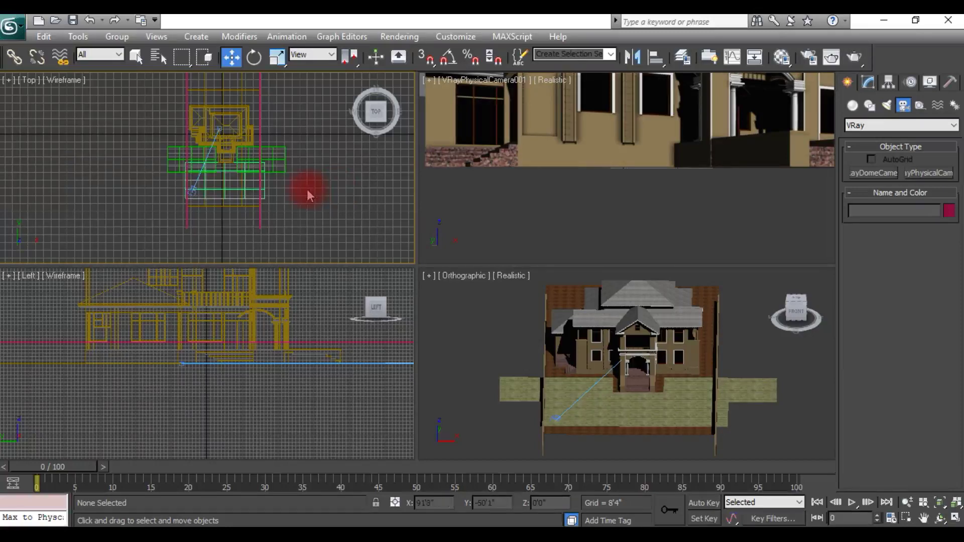
pyautogui.click(123, 334)
# - Hide the Left view's grid and zoom out to frame the house
pyautogui.moveTo(174, 367); pyautogui.dragTo(188, 372, button='middle')
pyautogui.scroll(5, 191, 372)
pyautogui.press('g')
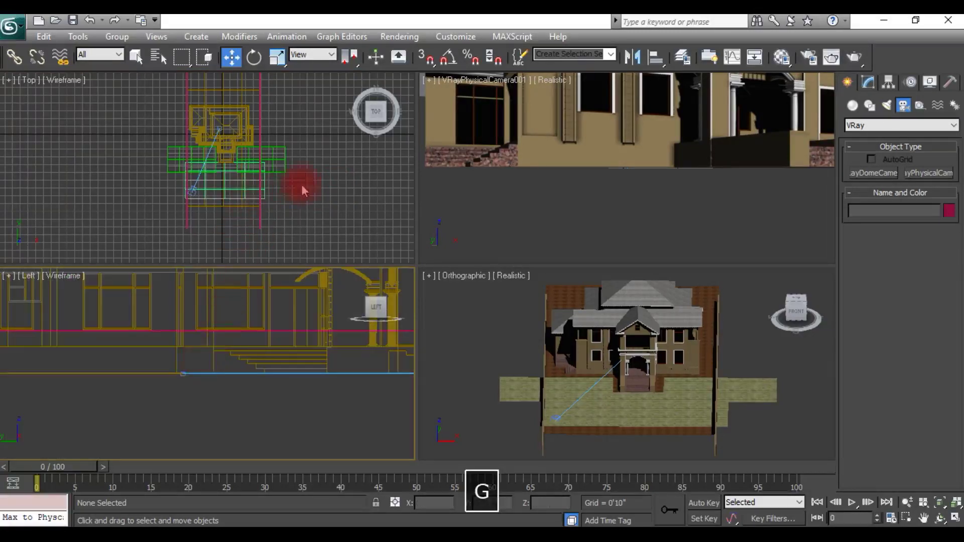
pyautogui.scroll(-2, 233, 355)
pyautogui.scroll(-2, 189, 355)
pyautogui.scroll(-2, 204, 362)
pyautogui.scroll(-2, 265, 416)
pyautogui.scroll(-1, 192, 384)
pyautogui.scroll(-1, 259, 349)
pyautogui.scroll(-1, 101, 358)
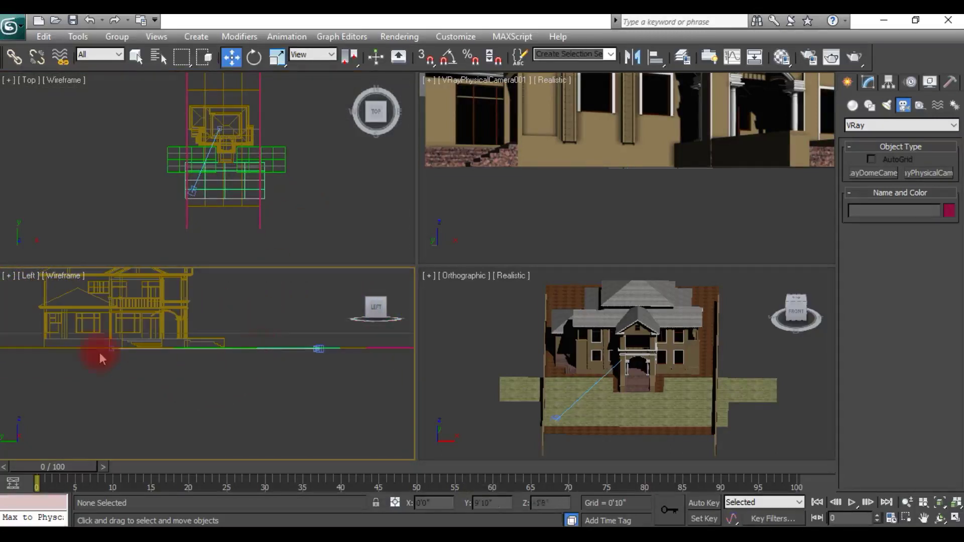
pyautogui.click(333, 359)
pyautogui.moveTo(176, 367); pyautogui.dragTo(236, 370, button='middle')
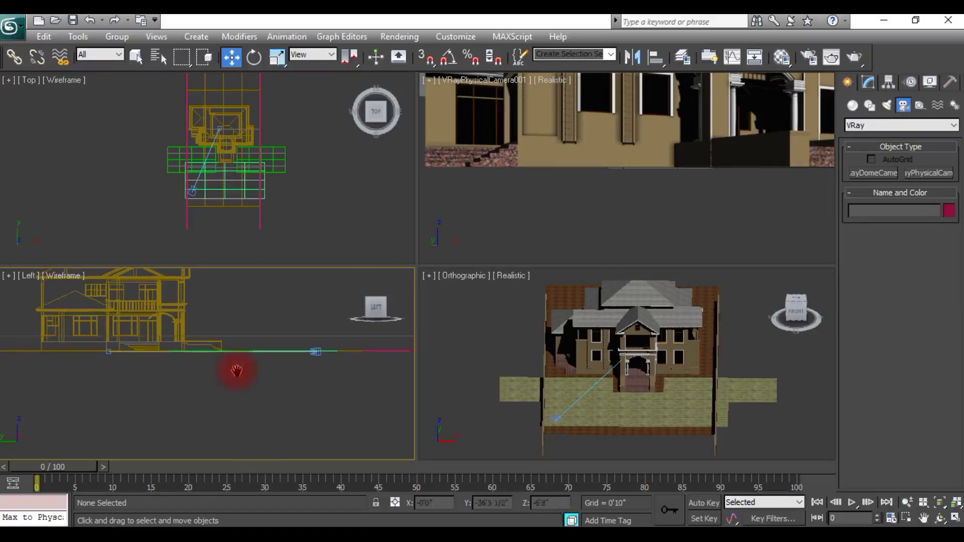
# - Raise the camera to about eight feet and move its target onto the house
pyautogui.click(107, 352)
pyautogui.moveTo(107, 351)
pyautogui.mouseDown()
pyautogui.moveTo(109, 286)
pyautogui.moveTo(194, 351)
pyautogui.mouseUp()
pyautogui.click(327, 361)
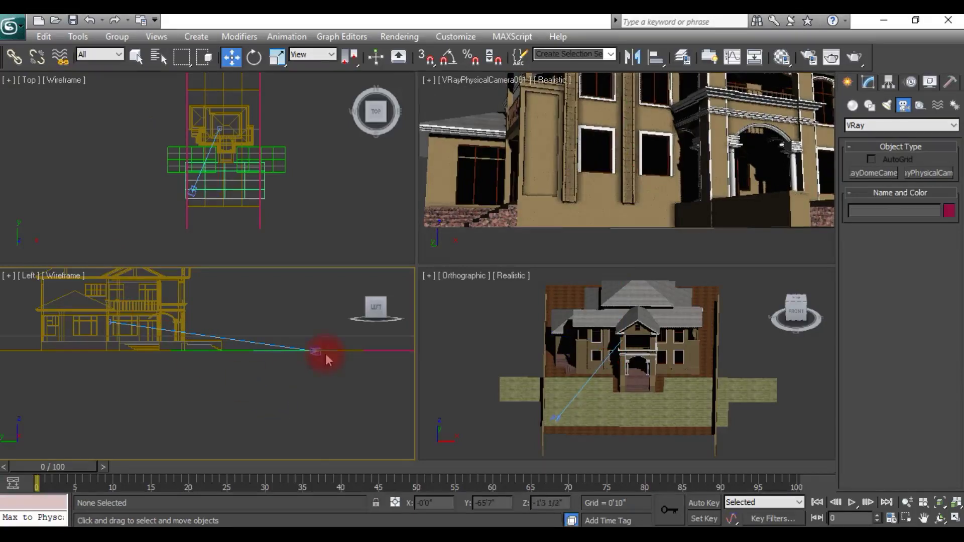
pyautogui.moveTo(316, 295); pyautogui.dragTo(318, 274)
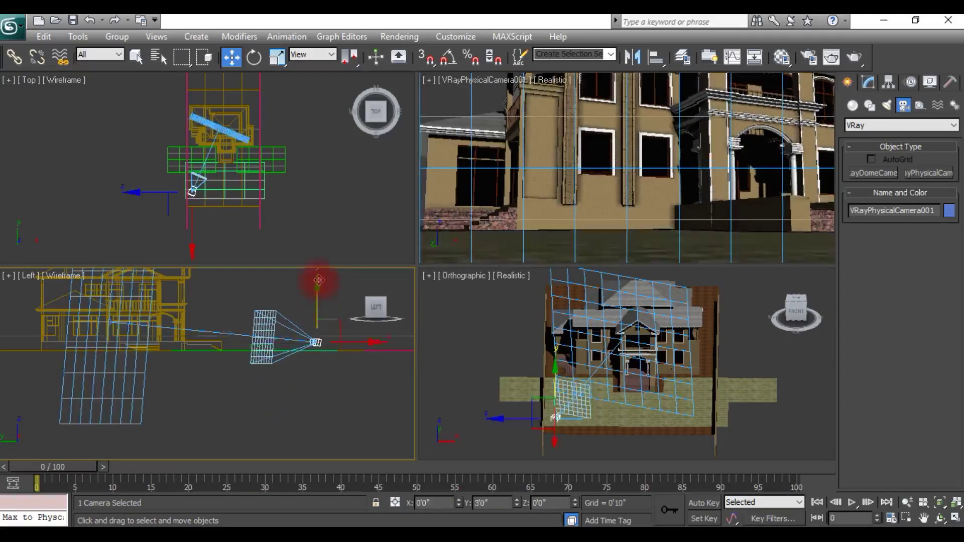
pyautogui.click(273, 367)
pyautogui.scroll(-3, 267, 367)
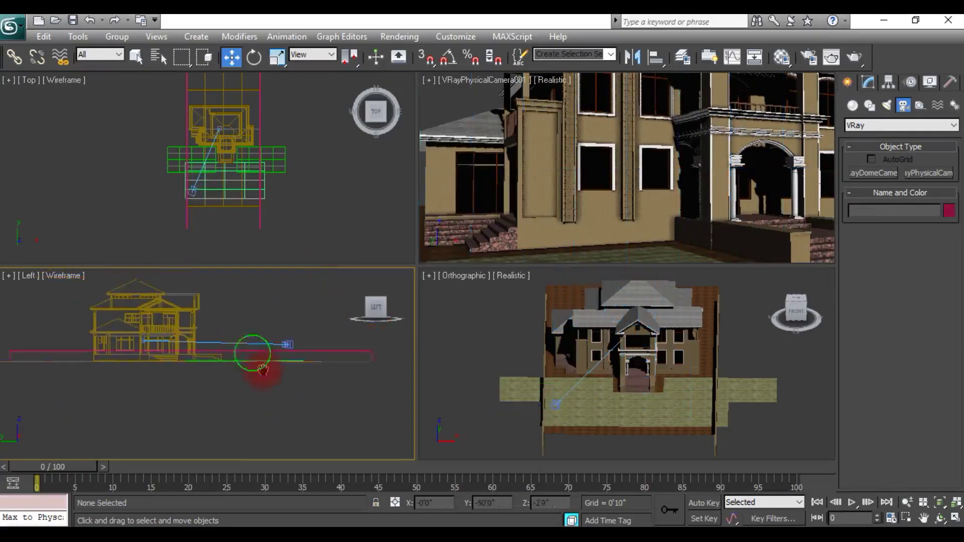
pyautogui.moveTo(194, 230)
pyautogui.mouseDown(button='middle')
pyautogui.moveTo(208, 236)
pyautogui.moveTo(207, 252)
pyautogui.mouseUp(button='middle')
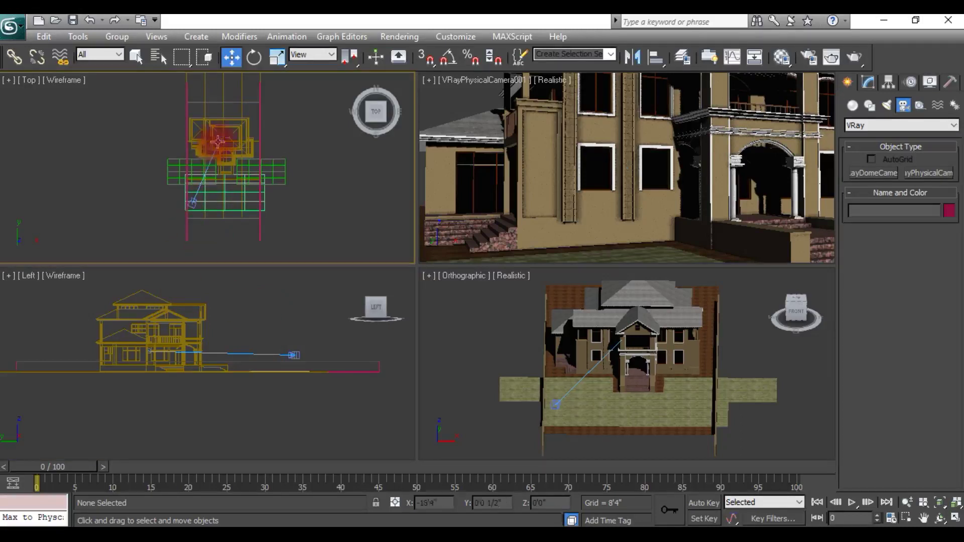
pyautogui.moveTo(219, 140); pyautogui.dragTo(236, 124)
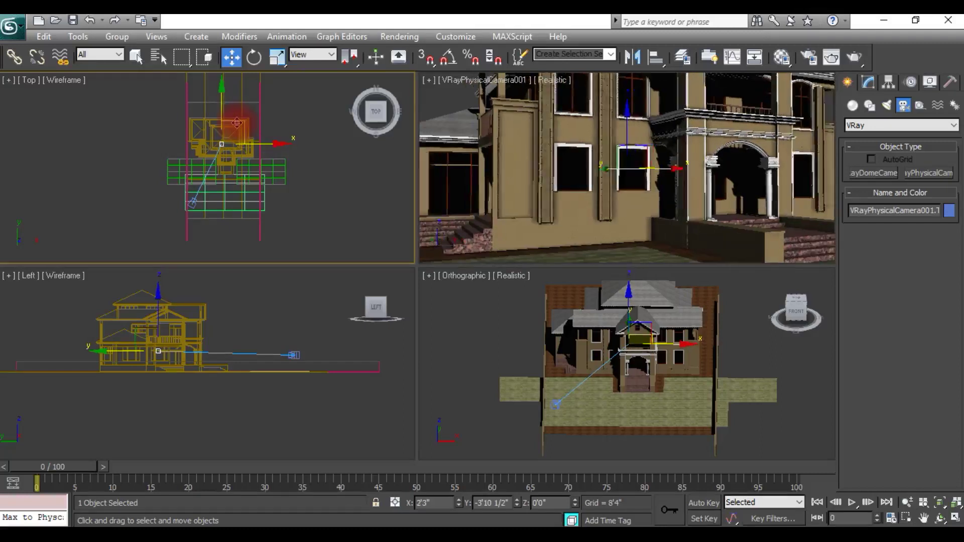
pyautogui.click(321, 354)
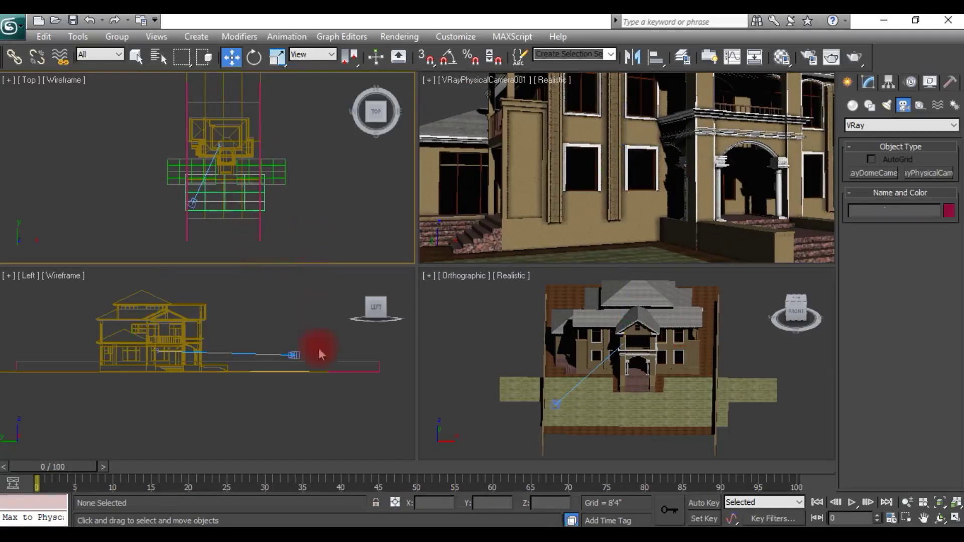
# - Move the camera closer to the house and raise its target to re-aim
pyautogui.click(294, 355)
pyautogui.moveTo(321, 343); pyautogui.dragTo(336, 293)
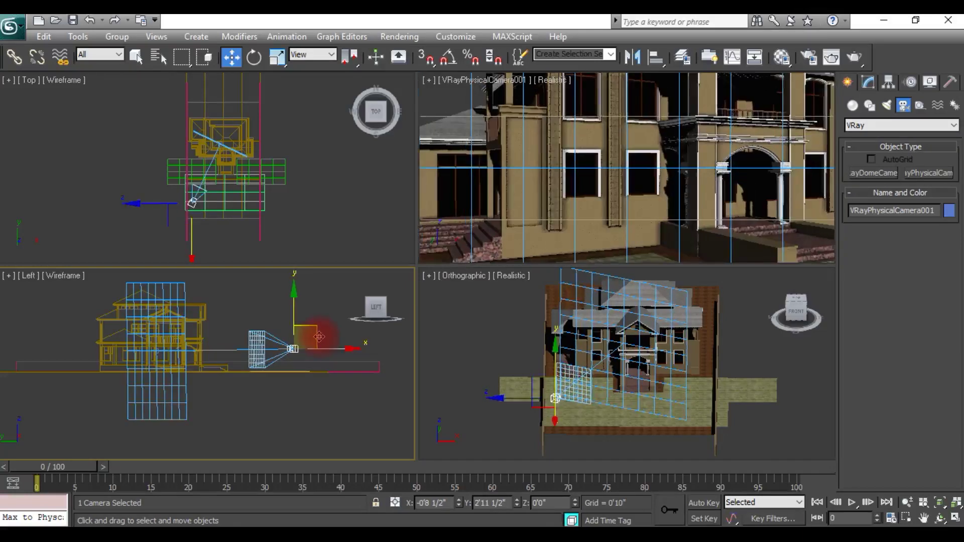
pyautogui.click(200, 360)
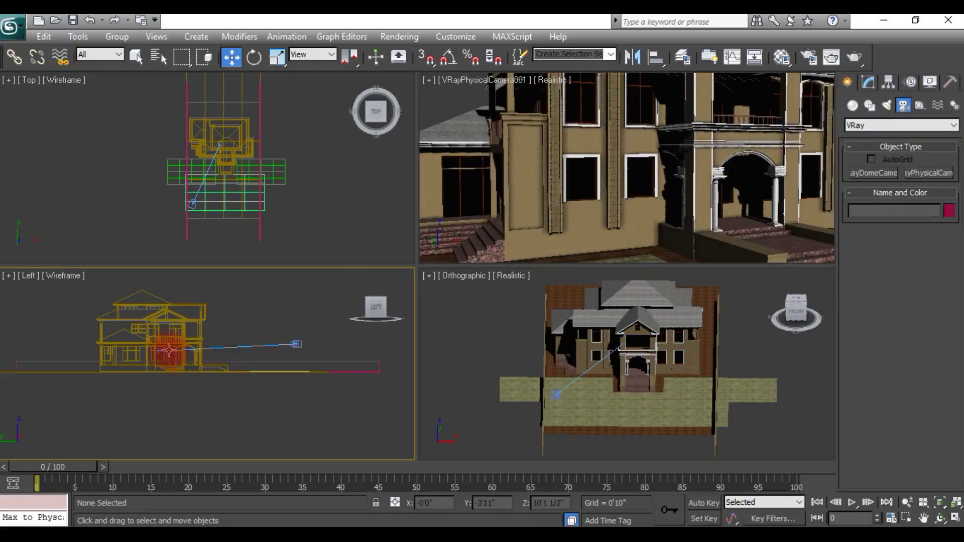
pyautogui.moveTo(158, 351); pyautogui.dragTo(157, 284)
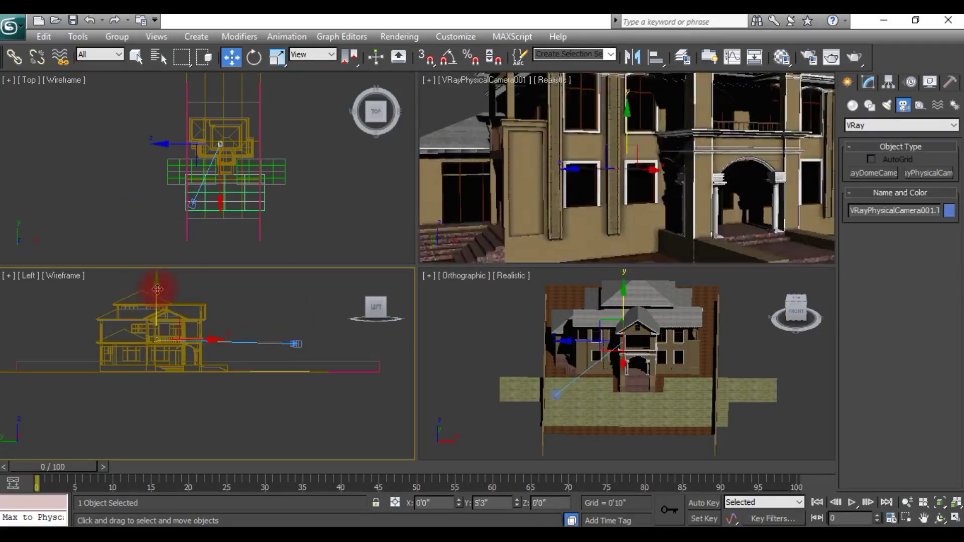
pyautogui.click(327, 408)
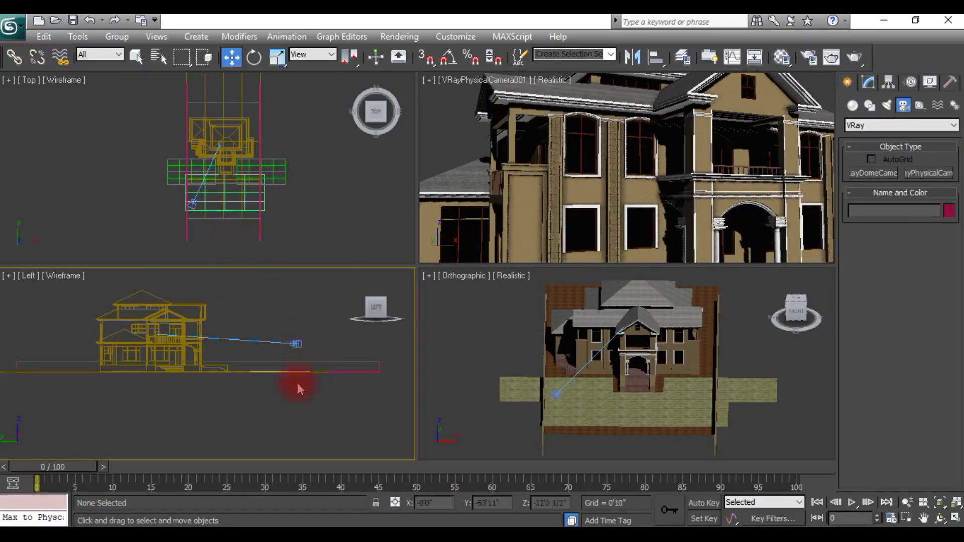
pyautogui.click(297, 343)
pyautogui.click(262, 340)
# - Raise the camera slightly in the Left view
pyautogui.click(290, 194)
pyautogui.click(195, 205)
pyautogui.click(324, 250)
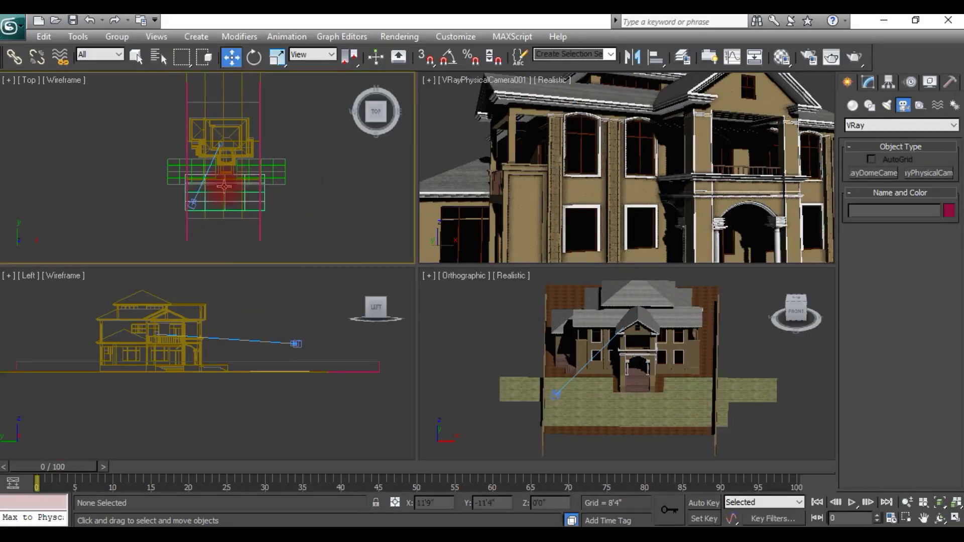
pyautogui.click(241, 348)
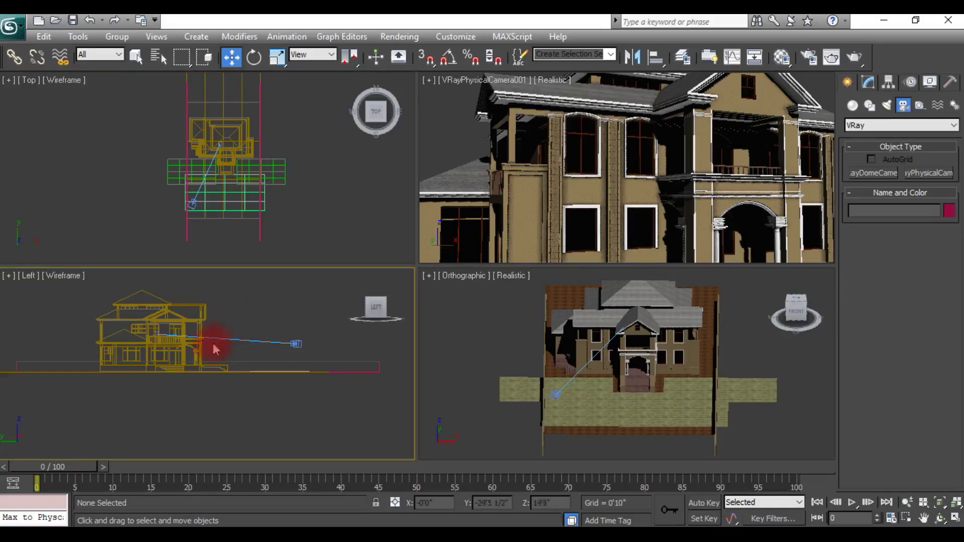
pyautogui.click(155, 338)
pyautogui.click(269, 308)
pyautogui.click(293, 340)
pyautogui.moveTo(297, 298); pyautogui.dragTo(297, 289)
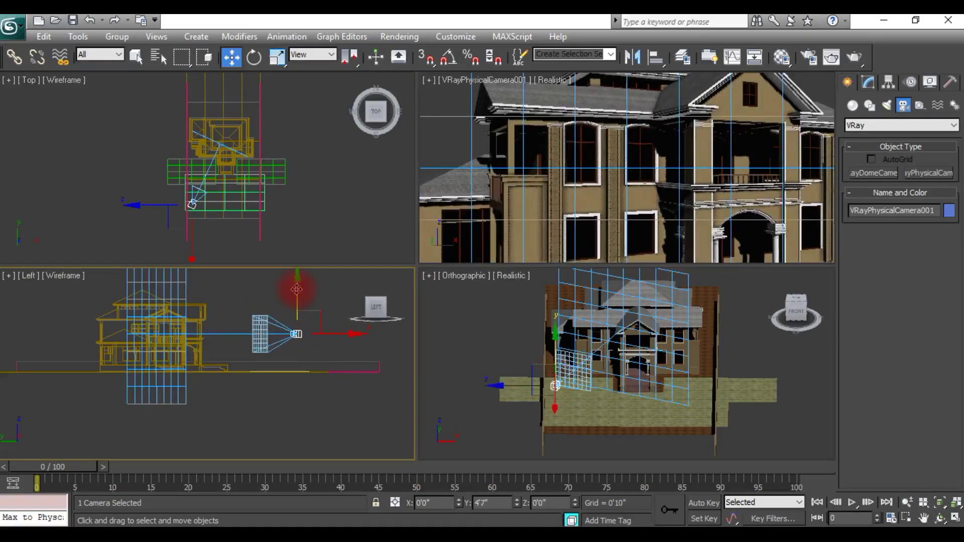
pyautogui.click(301, 387)
pyautogui.click(299, 338)
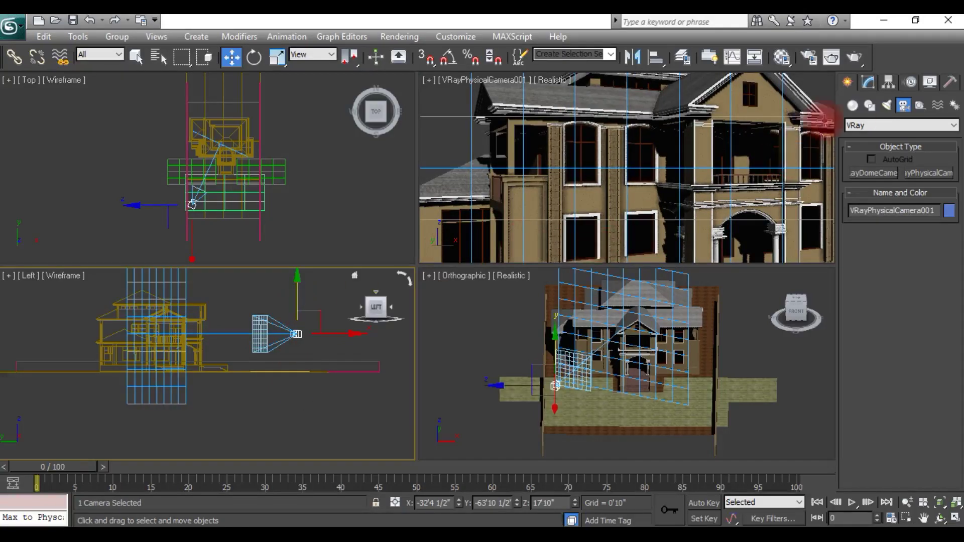
# - Widen the camera's film gate to 59.76 mm so the whole house fits
pyautogui.click(869, 82)
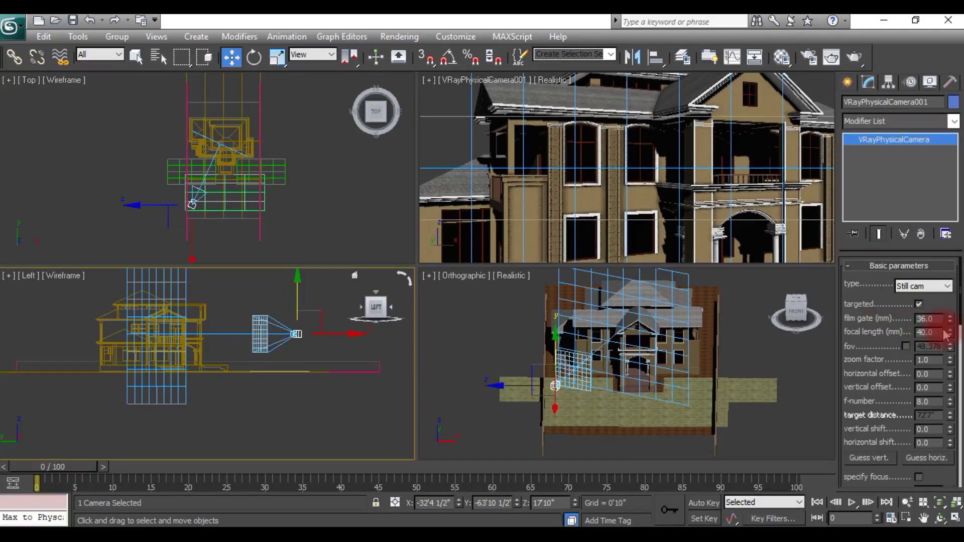
pyautogui.moveTo(951, 322)
pyautogui.mouseDown()
pyautogui.moveTo(939, 263)
pyautogui.moveTo(938, 275)
pyautogui.mouseUp()
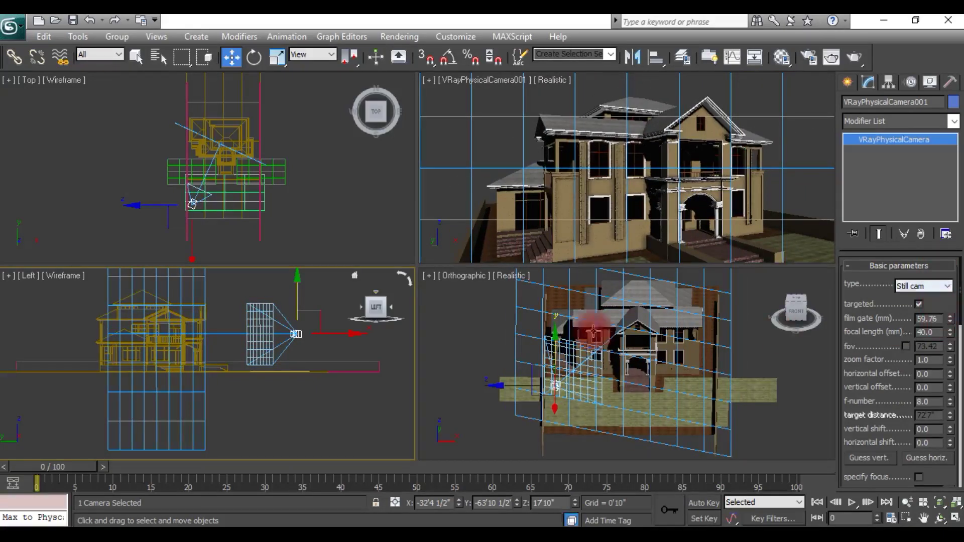
pyautogui.click(280, 396)
pyautogui.click(290, 333)
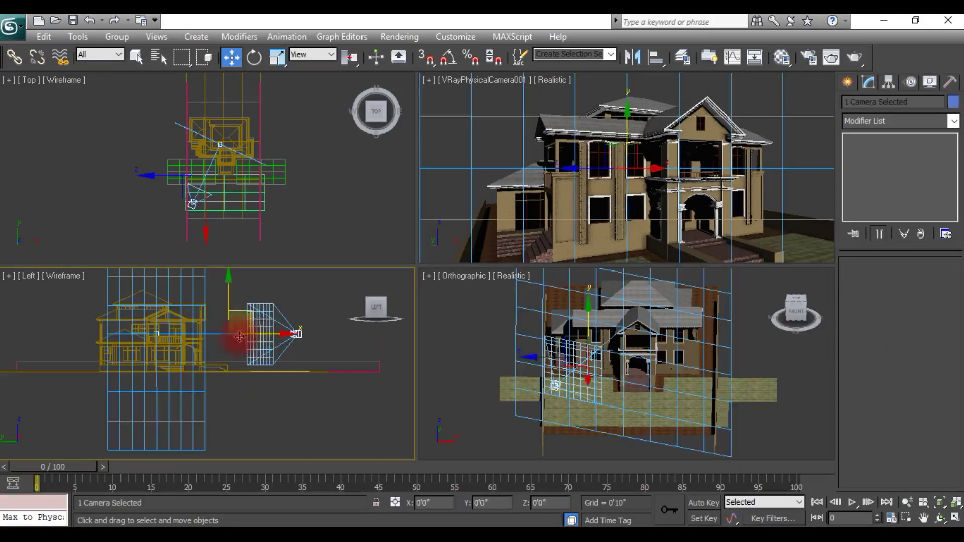
# - Lower the camera in the Left view for a lower viewing angle
pyautogui.click(297, 334)
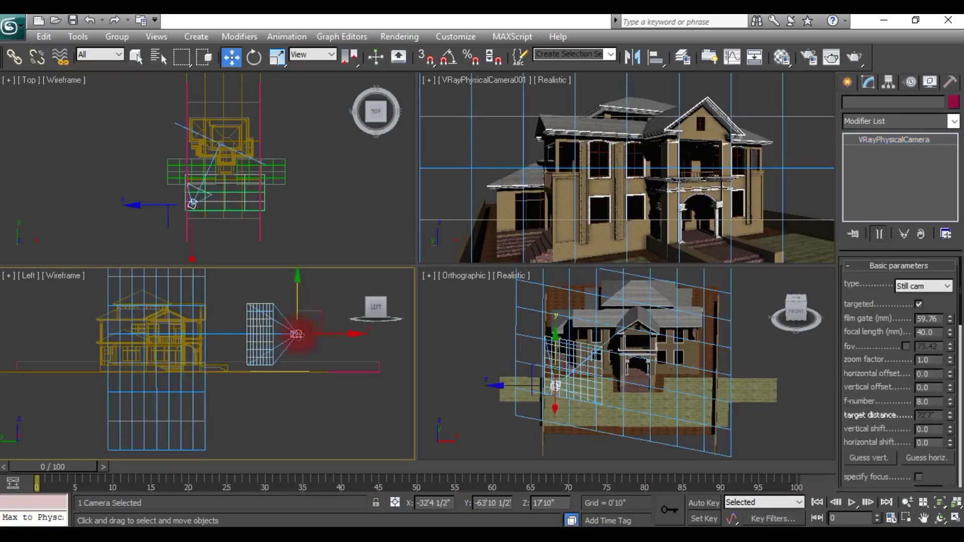
pyautogui.moveTo(298, 291); pyautogui.dragTo(299, 310)
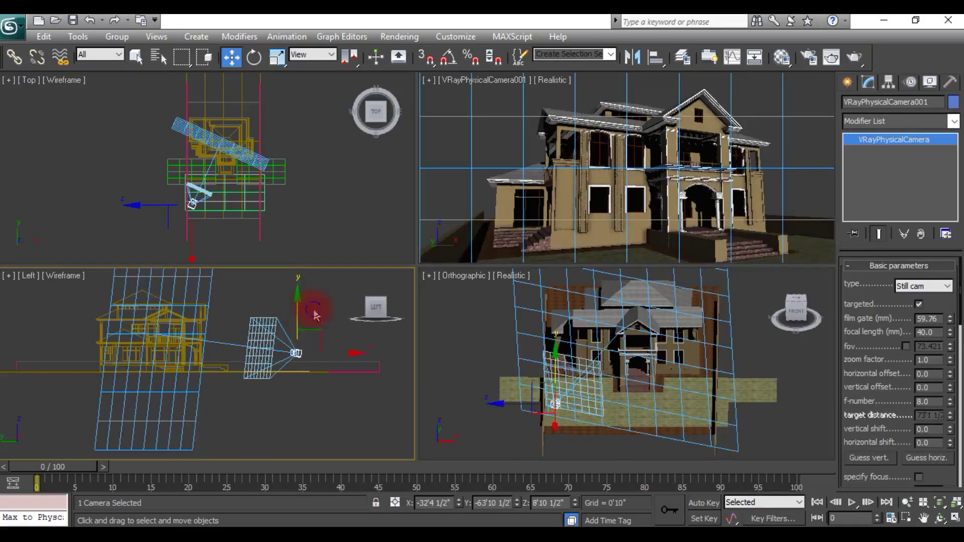
pyautogui.click(284, 408)
pyautogui.click(196, 212)
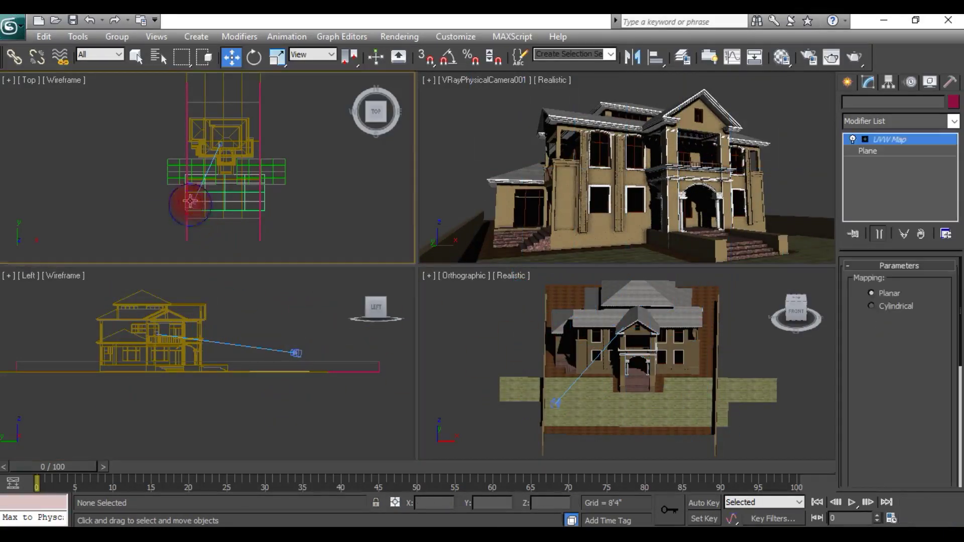
pyautogui.click(322, 215)
pyautogui.scroll(2, 206, 208)
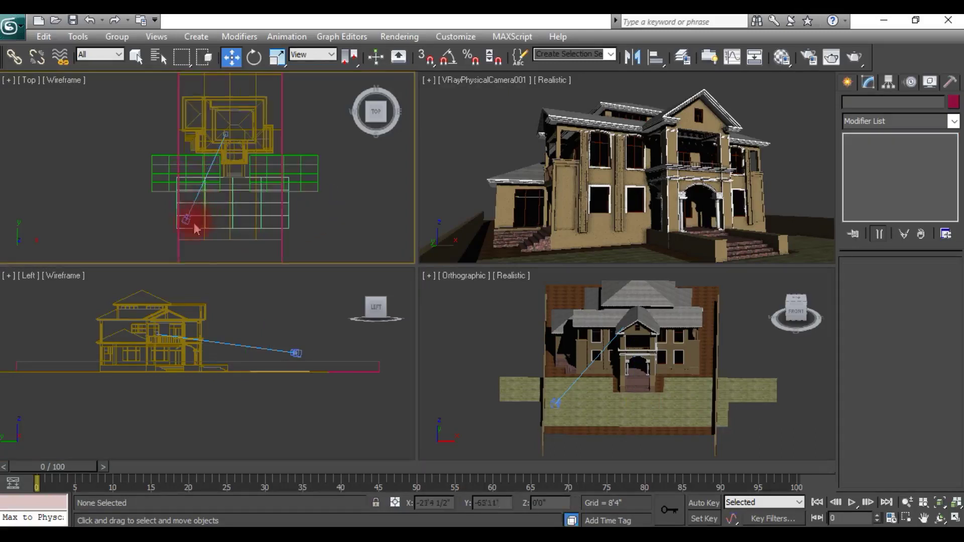
pyautogui.click(190, 219)
pyautogui.click(297, 209)
pyautogui.scroll(2, 207, 166)
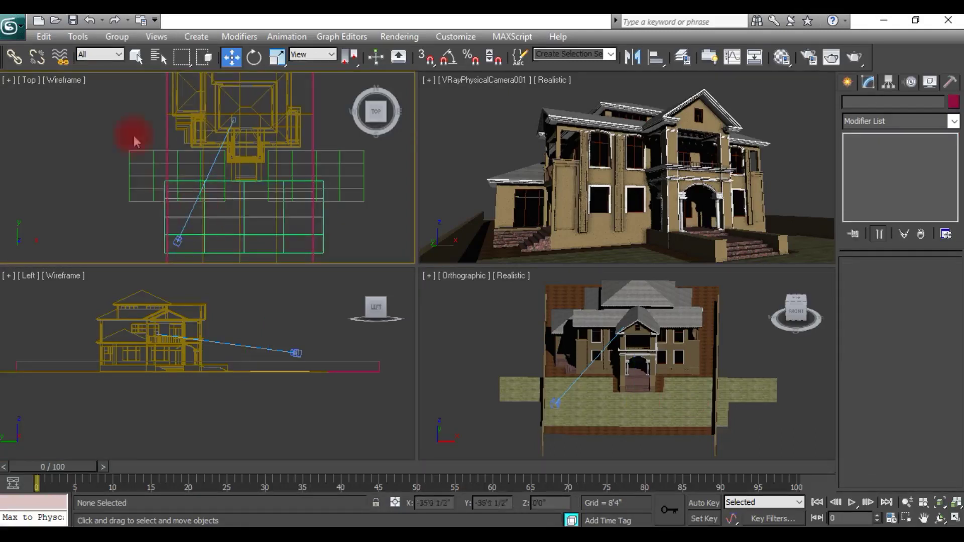
# - Set the main toolbar Selection Filter to Cameras
pyautogui.click(98, 54)
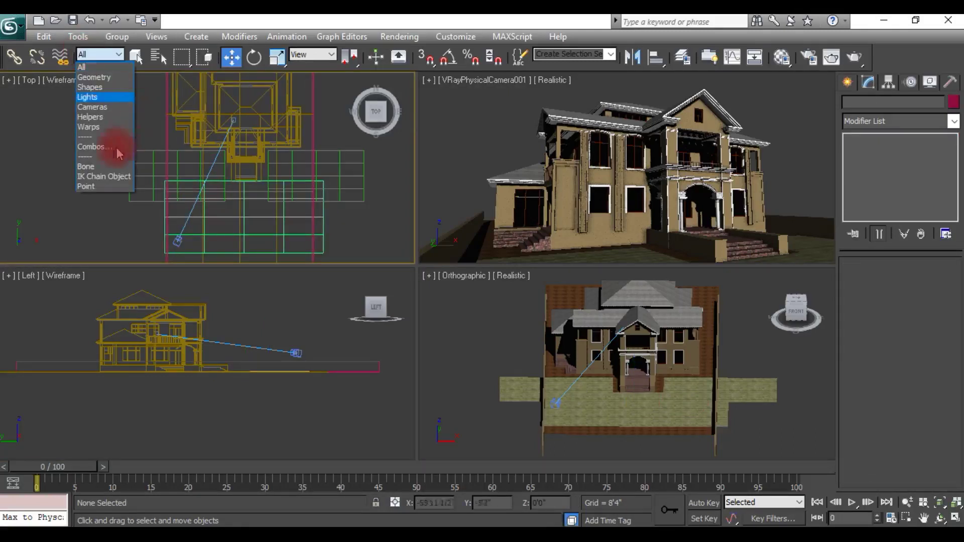
pyautogui.click(50, 155)
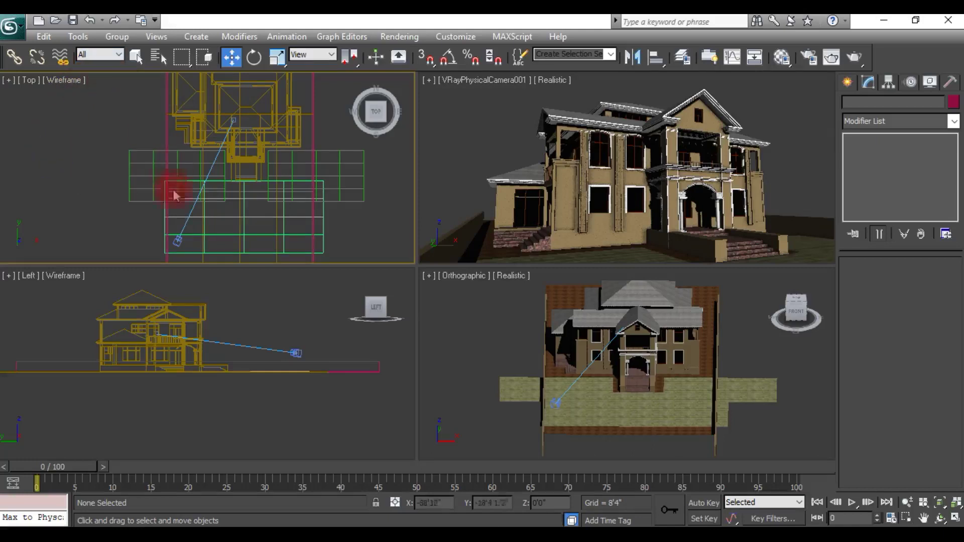
pyautogui.click(99, 56)
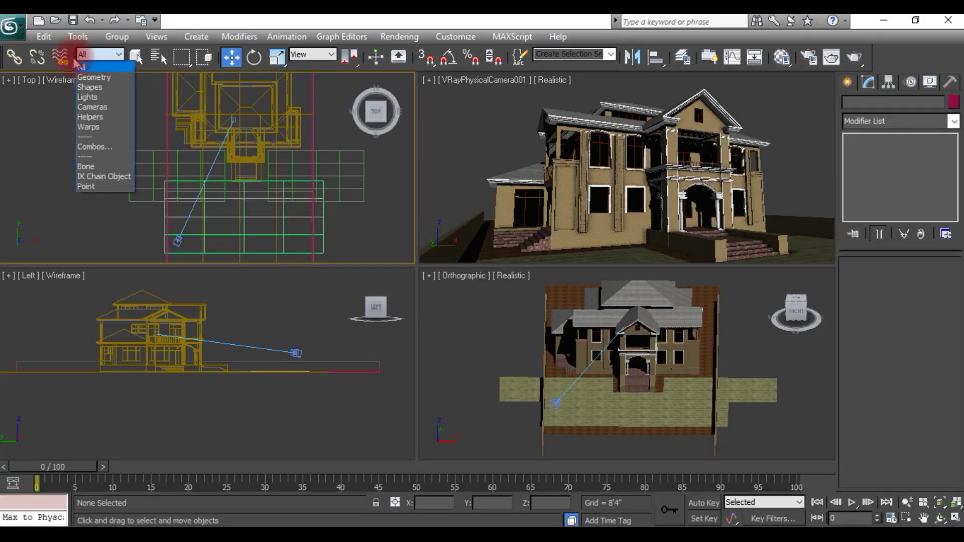
pyautogui.click(93, 107)
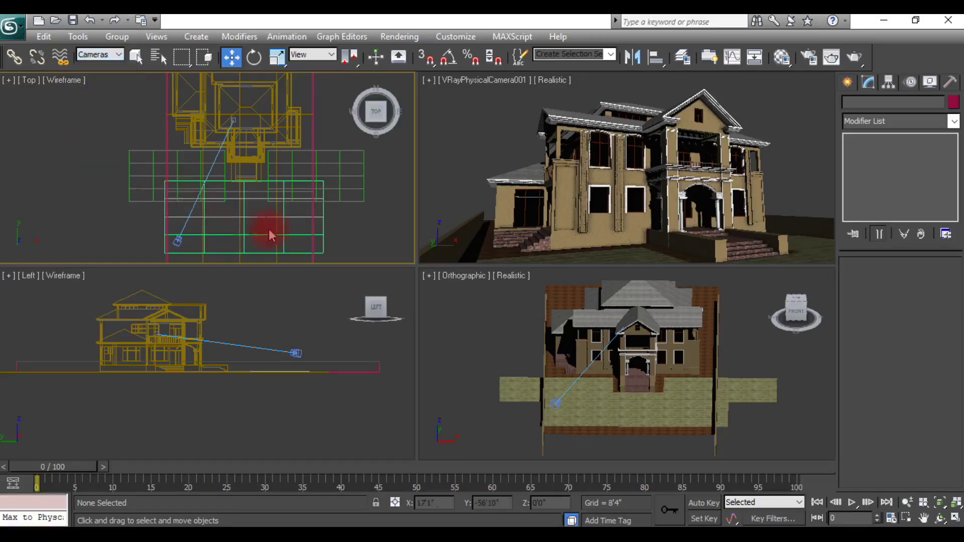
# - Move the camera forward toward the house in the Top view
pyautogui.moveTo(196, 240); pyautogui.dragTo(211, 213, button='middle')
pyautogui.moveTo(193, 215); pyautogui.dragTo(193, 145)
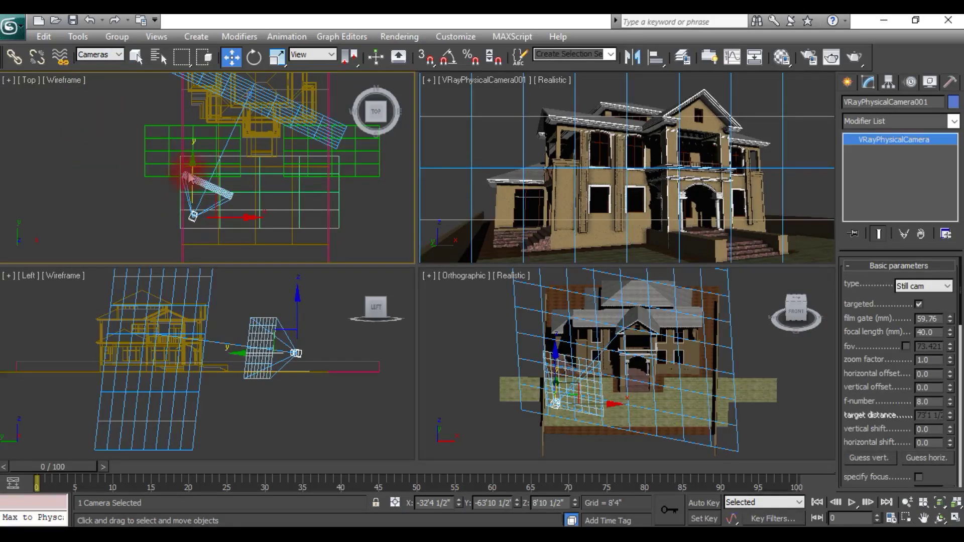
pyautogui.click(301, 222)
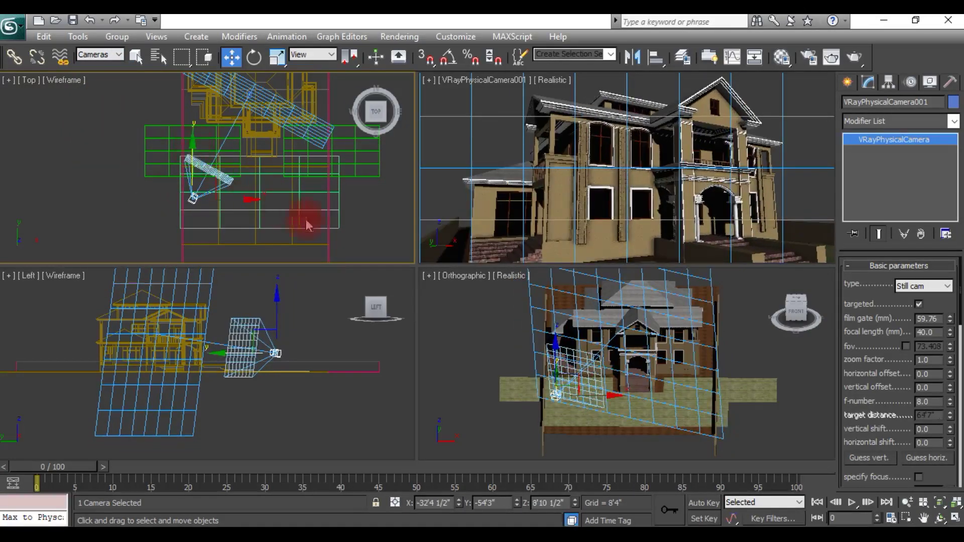
pyautogui.click(522, 416)
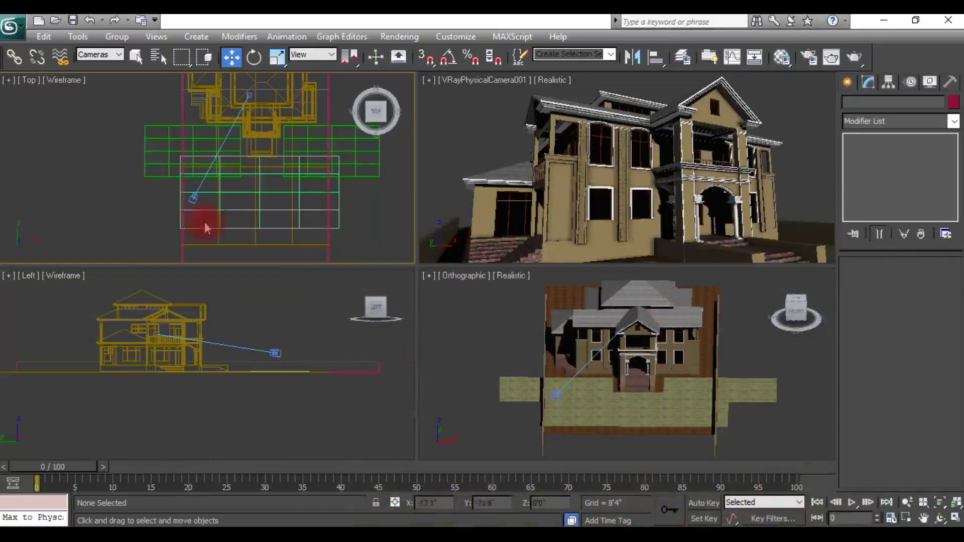
# - Nudge the camera target twice and move the camera further forward
pyautogui.click(250, 97)
pyautogui.moveTo(269, 91); pyautogui.dragTo(268, 93)
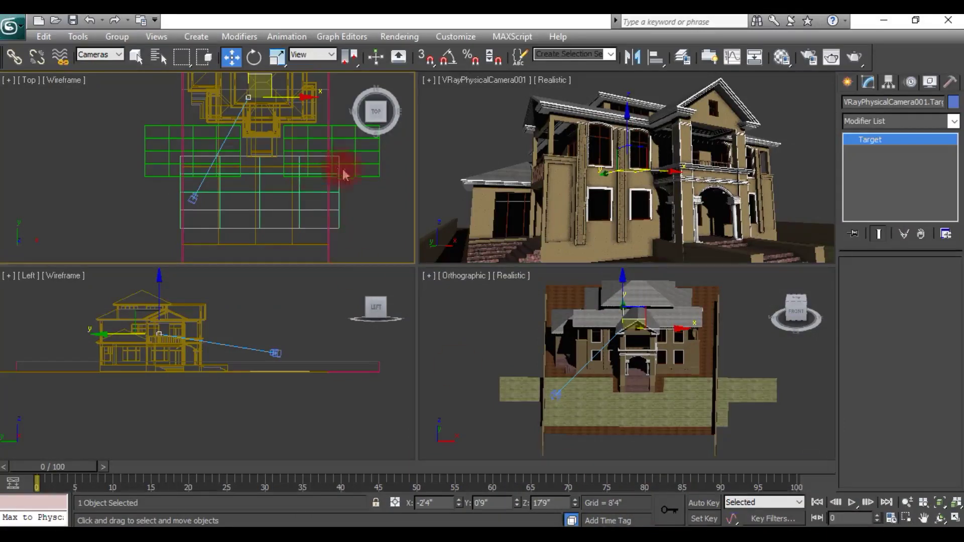
pyautogui.click(248, 123)
pyautogui.click(248, 97)
pyautogui.moveTo(264, 84); pyautogui.dragTo(265, 86)
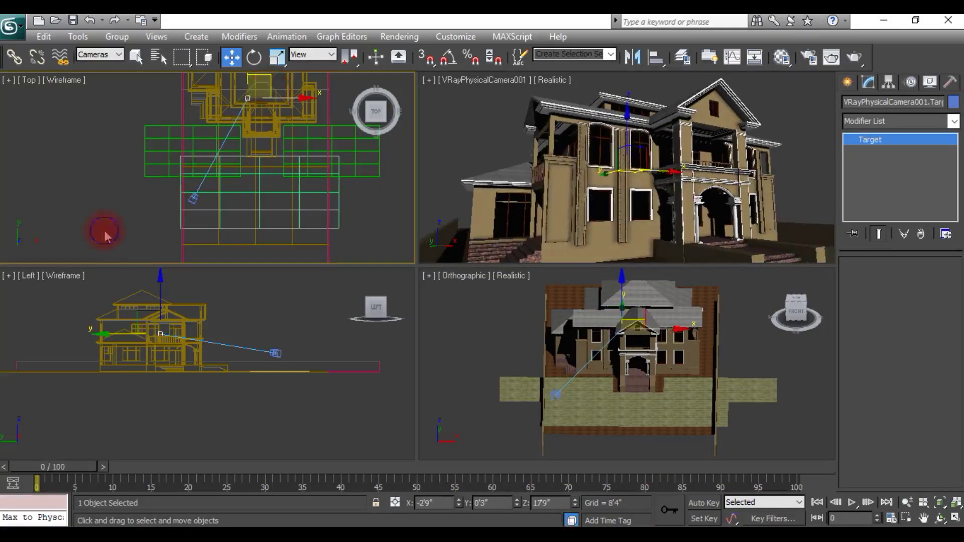
pyautogui.click(104, 236)
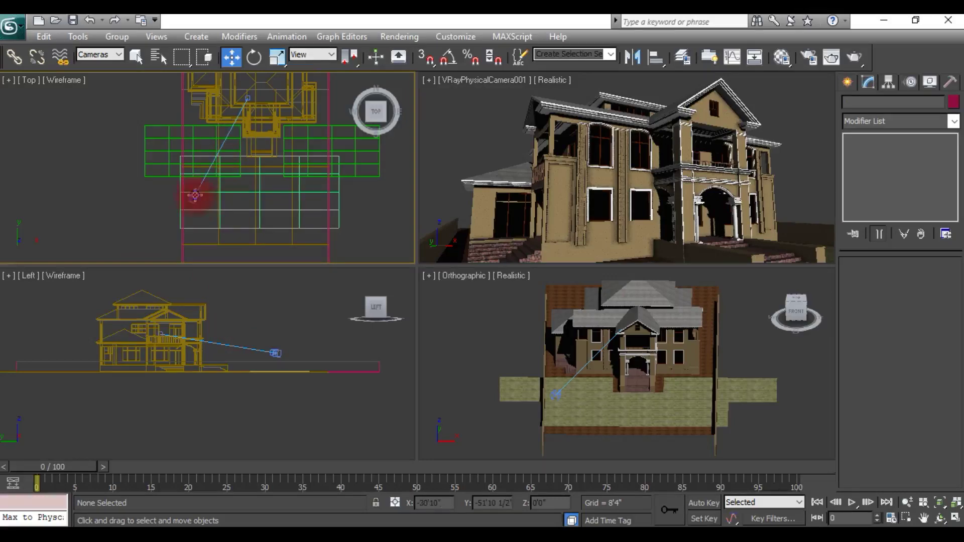
pyautogui.click(196, 196)
pyautogui.moveTo(190, 189); pyautogui.dragTo(190, 146)
pyautogui.click(104, 239)
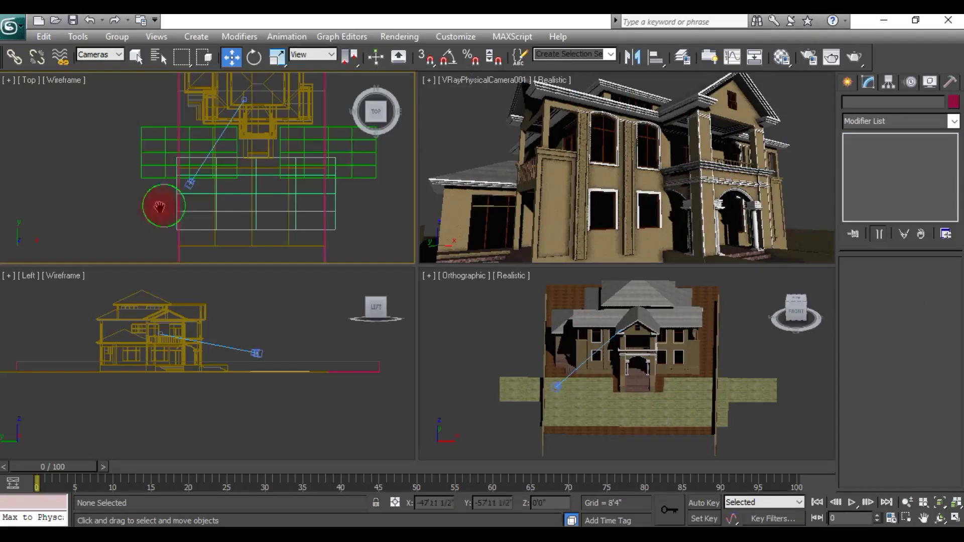
# - Lower the camera target in the Left view to tilt the view down
pyautogui.click(142, 331)
pyautogui.click(160, 333)
pyautogui.moveTo(157, 276); pyautogui.dragTo(159, 285)
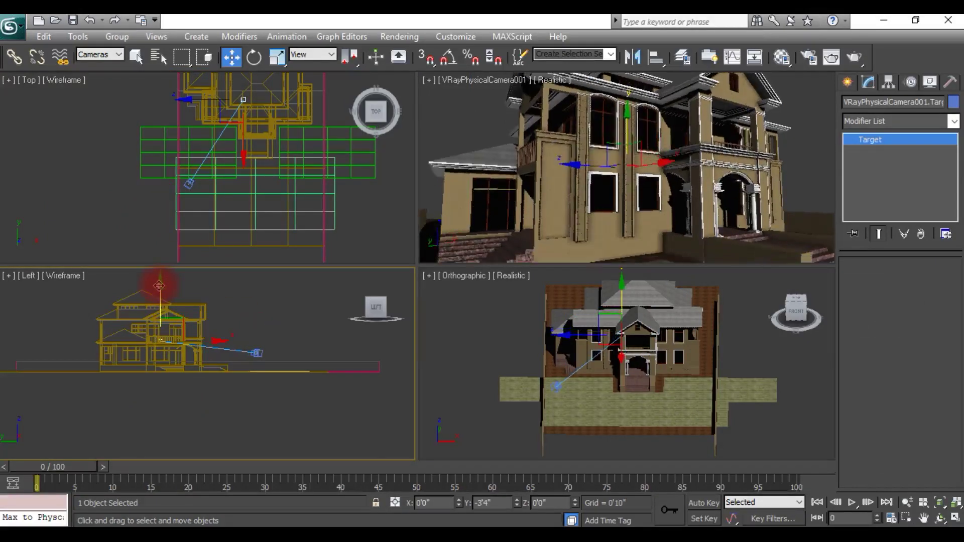
pyautogui.moveTo(159, 285); pyautogui.dragTo(158, 304)
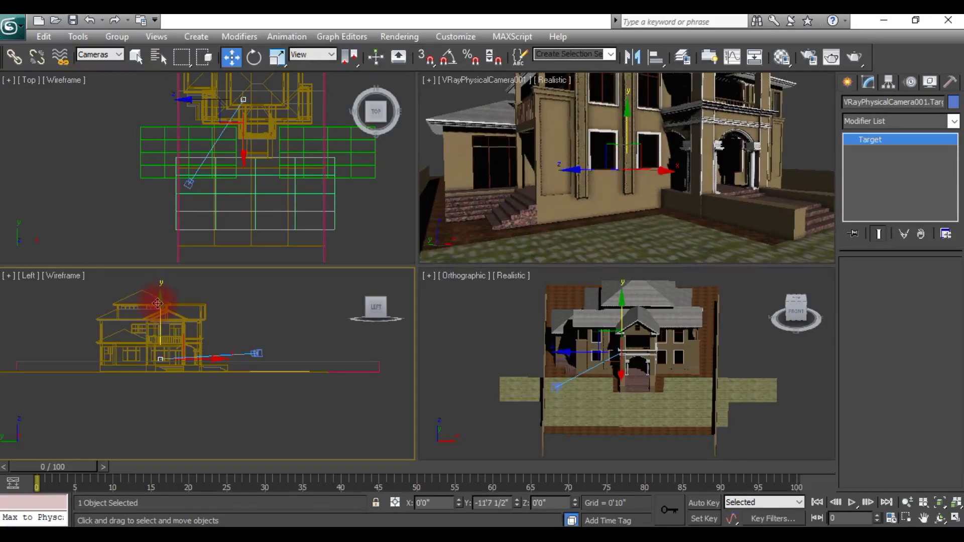
pyautogui.click(237, 339)
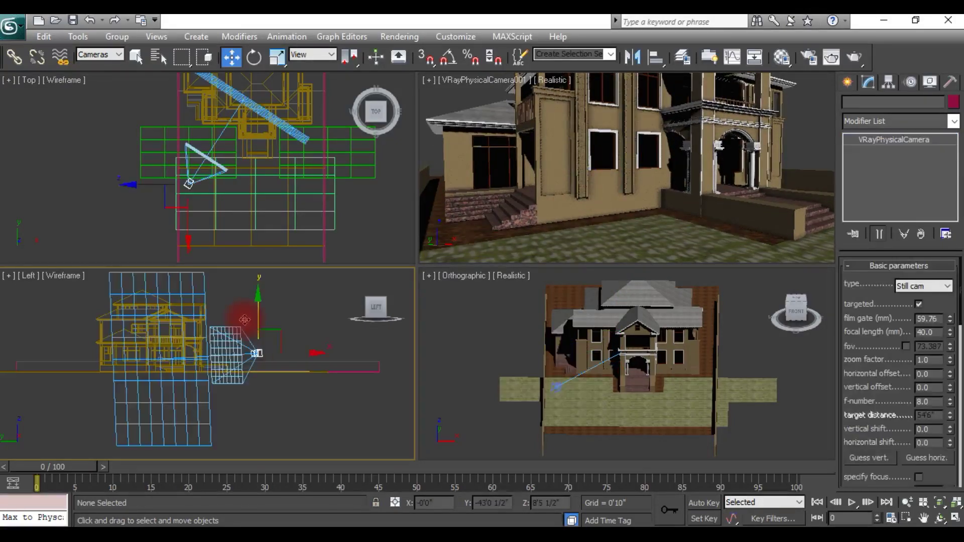
# - Lower the camera slightly and shift its target toward the porch entrance
pyautogui.click(257, 353)
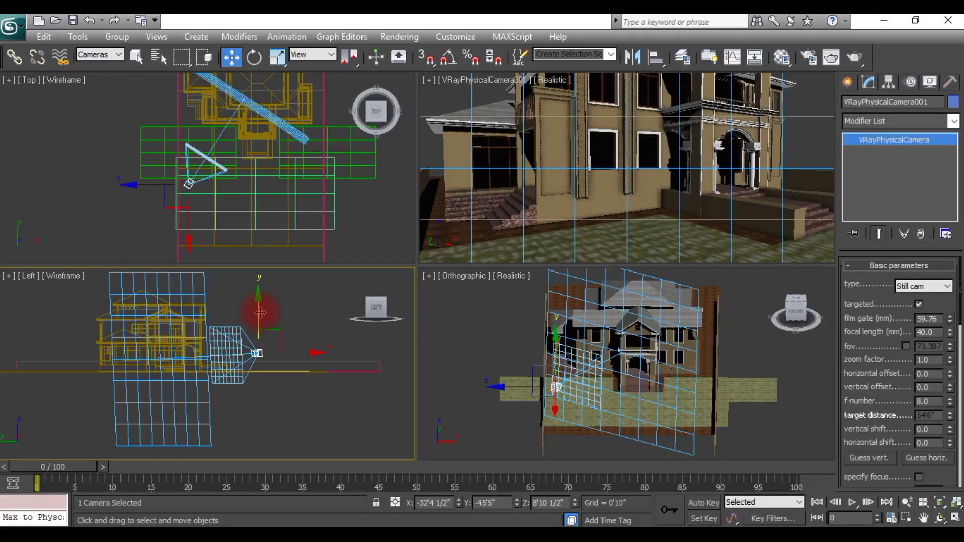
pyautogui.moveTo(257, 300); pyautogui.dragTo(271, 321)
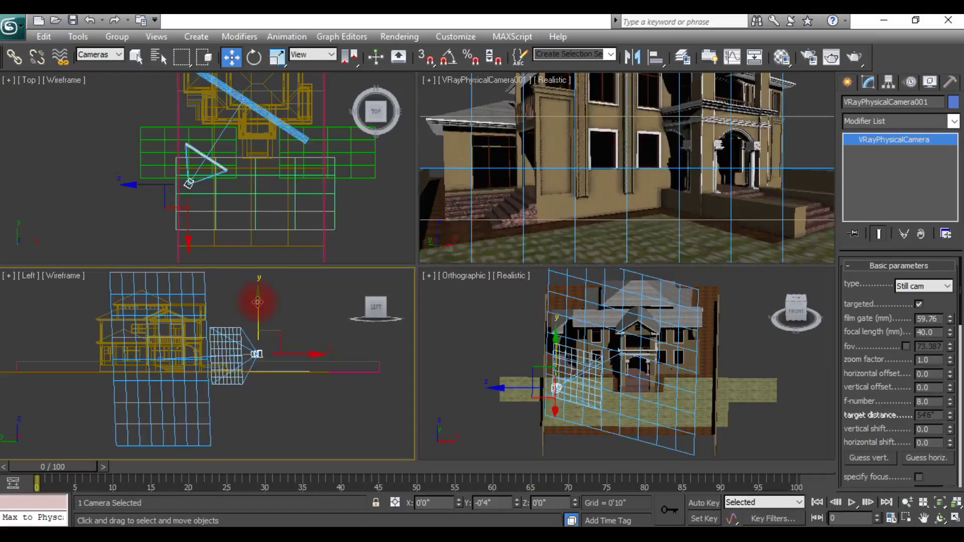
pyautogui.click(191, 191)
pyautogui.click(246, 100)
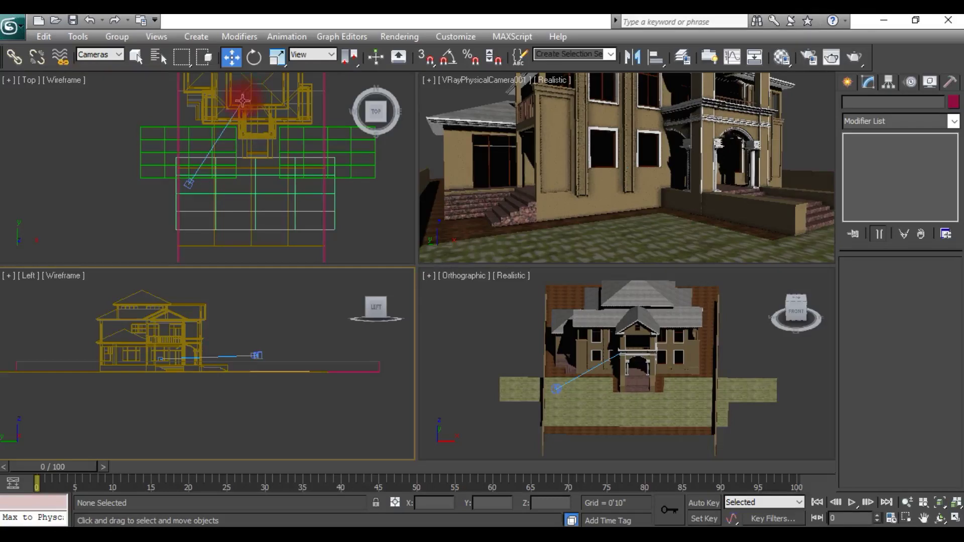
pyautogui.moveTo(248, 102); pyautogui.dragTo(288, 98)
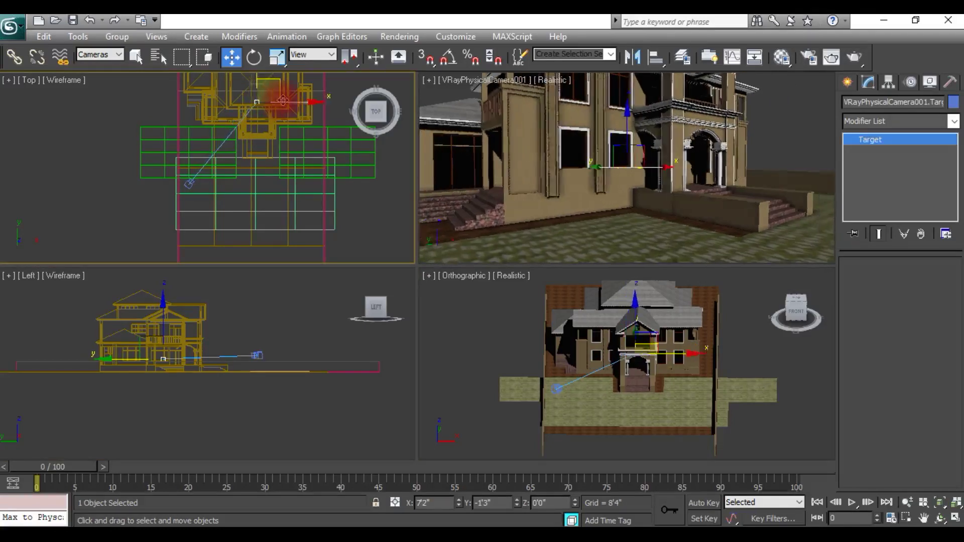
pyautogui.click(321, 205)
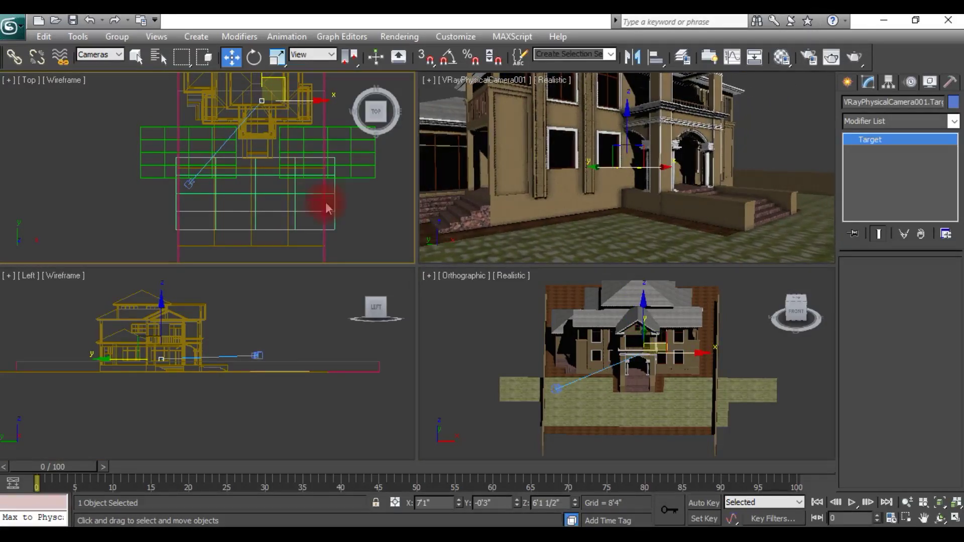
pyautogui.click(252, 356)
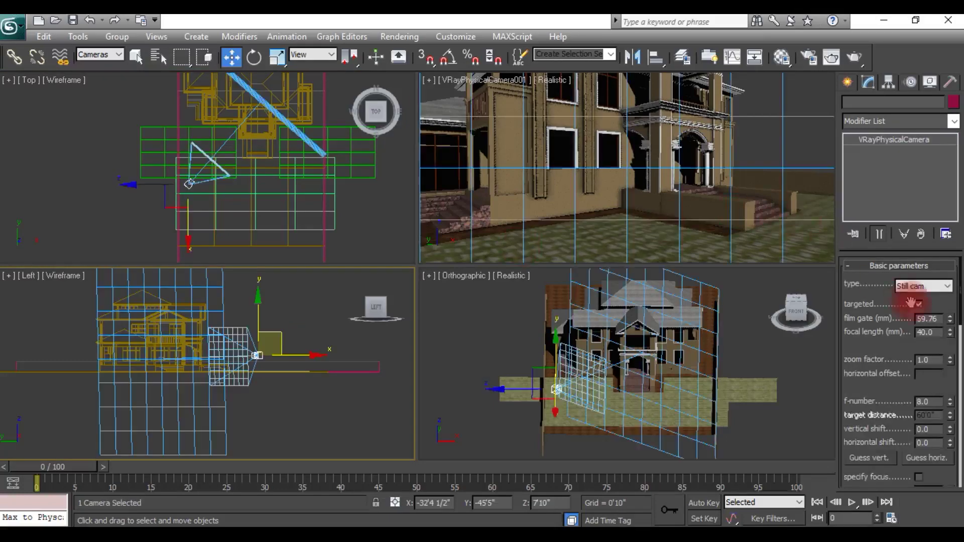
# - Widen the physical camera's film gate to 78.883 mm
pyautogui.moveTo(950, 320)
pyautogui.mouseDown()
pyautogui.moveTo(948, 289)
pyautogui.moveTo(950, 322)
pyautogui.mouseUp()
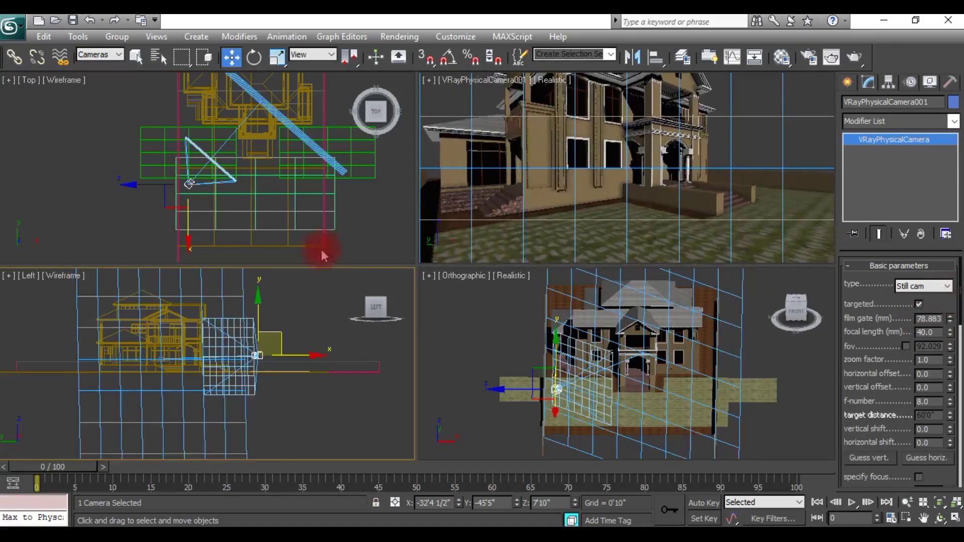
pyautogui.click(309, 302)
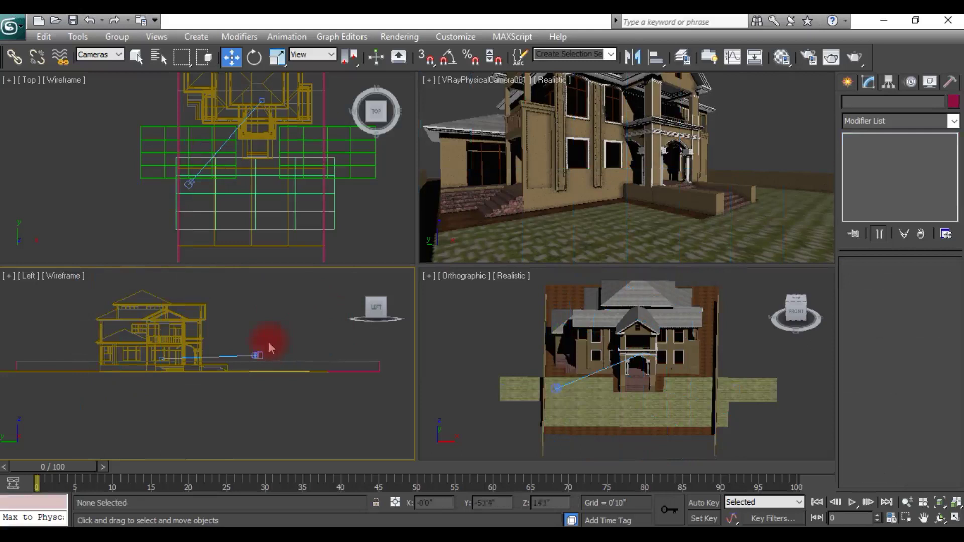
pyautogui.click(217, 355)
# - Raise the camera target in the Left view to tilt the camera view upward
pyautogui.click(60, 378)
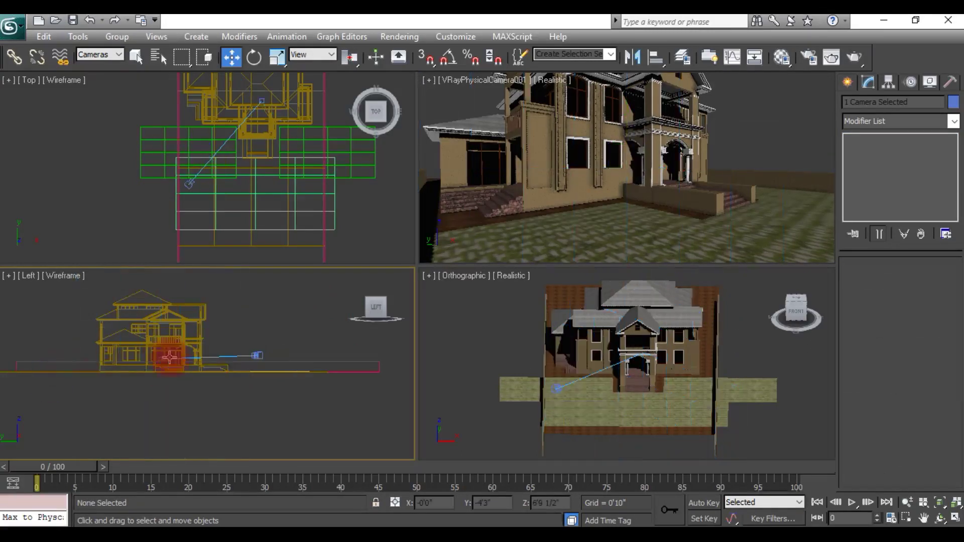
pyautogui.click(161, 359)
pyautogui.moveTo(160, 334); pyautogui.dragTo(268, 387)
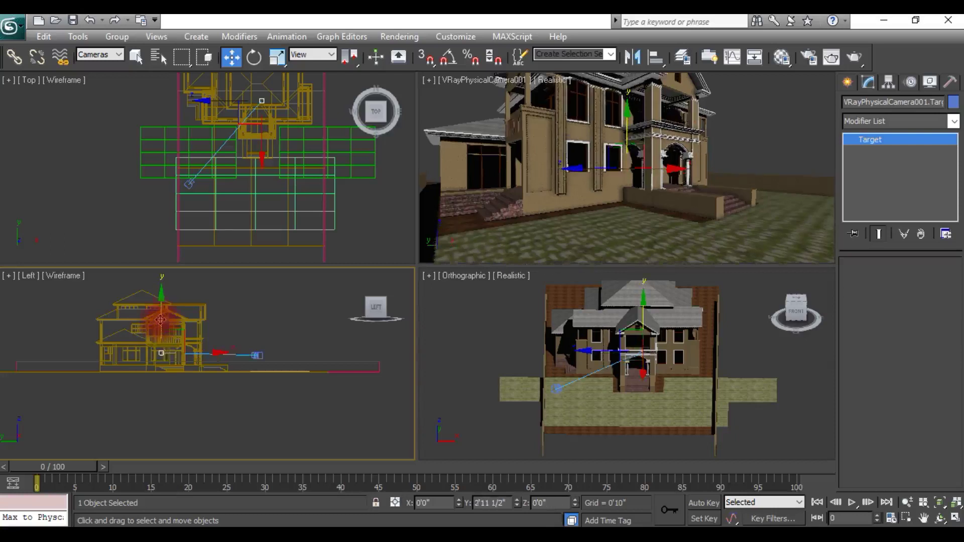
pyautogui.click(267, 339)
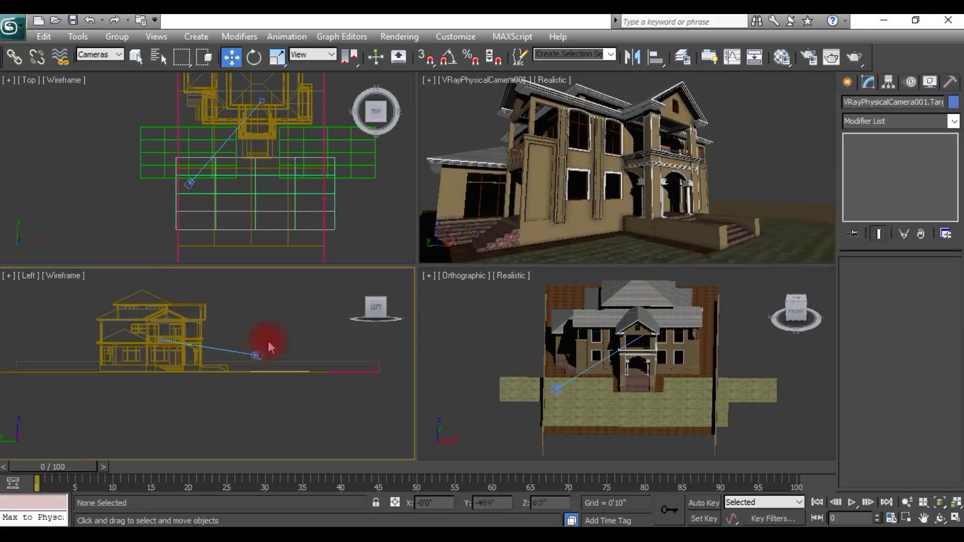
pyautogui.moveTo(298, 328); pyautogui.dragTo(275, 331, button='middle')
# - Move the camera target toward the house front and slightly left in the Top view
pyautogui.click(187, 185)
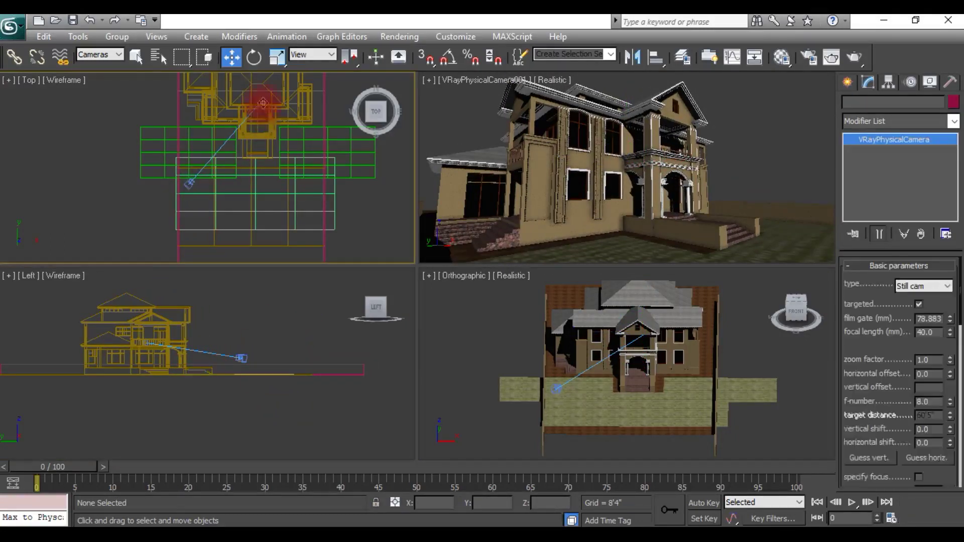
pyautogui.click(330, 193)
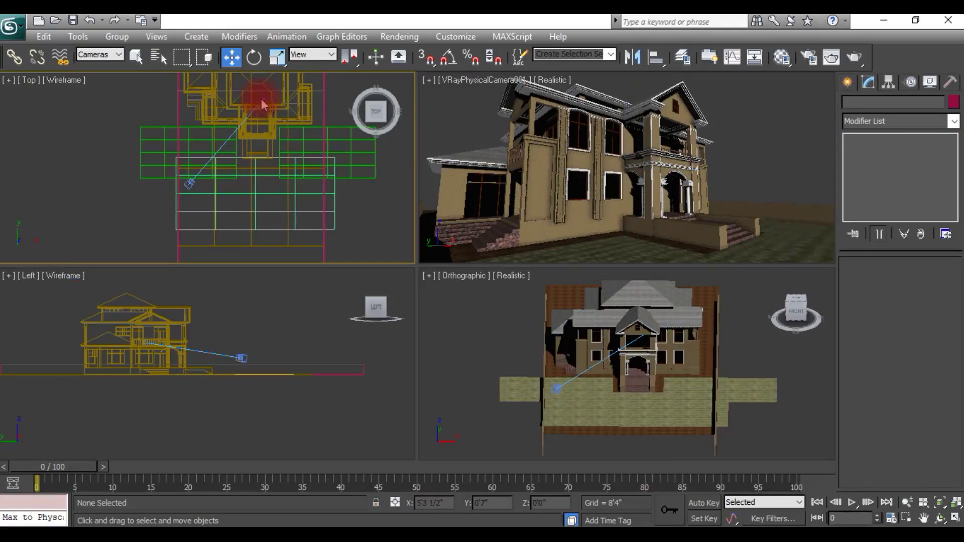
pyautogui.click(259, 99)
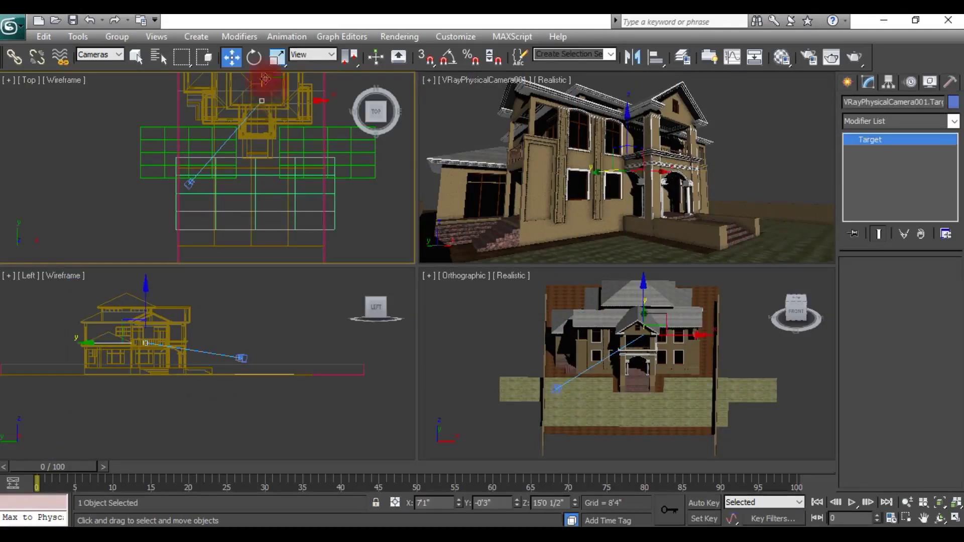
pyautogui.moveTo(263, 76); pyautogui.dragTo(266, 115, button='middle')
pyautogui.moveTo(266, 100); pyautogui.dragTo(288, 131)
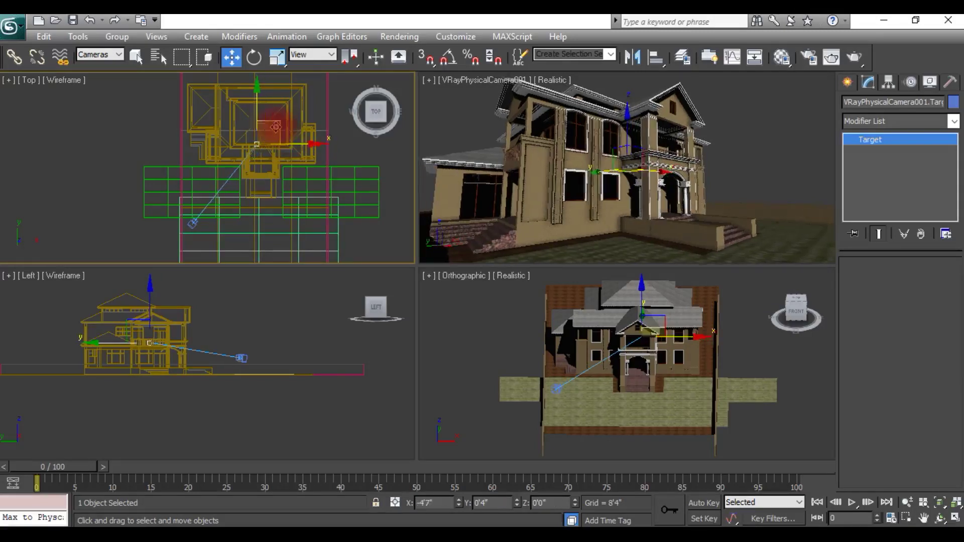
pyautogui.moveTo(287, 131); pyautogui.dragTo(274, 130)
pyautogui.click(246, 243)
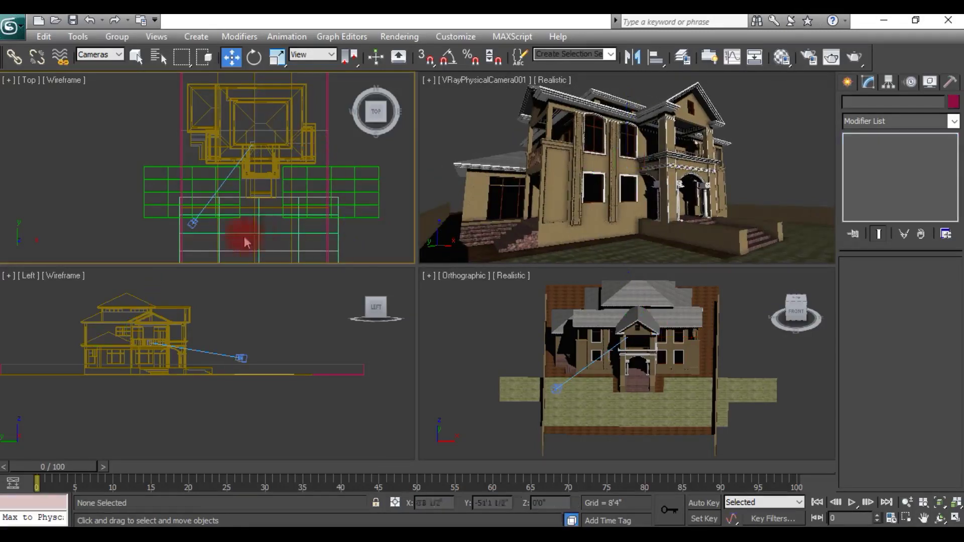
# - Raise the physical camera higher in the Left view
pyautogui.click(191, 222)
pyautogui.click(302, 323)
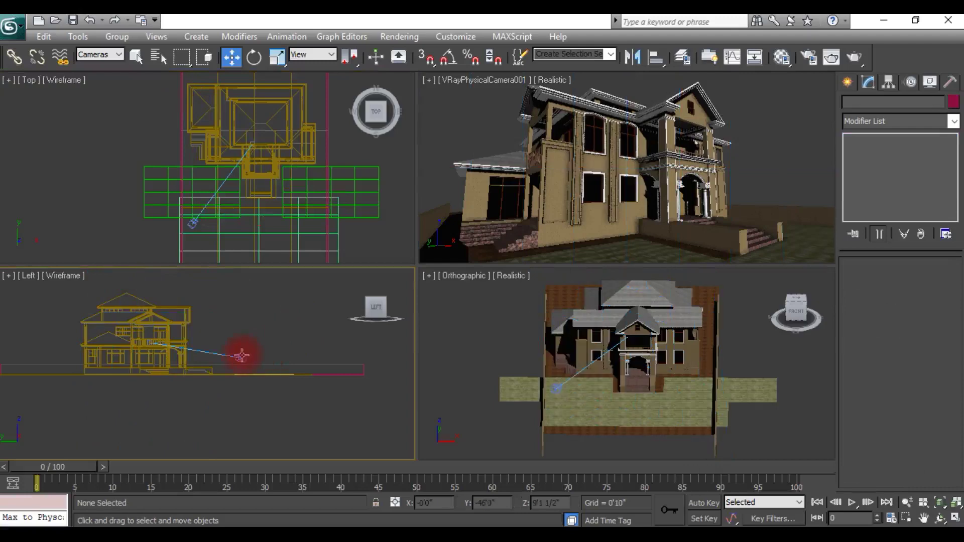
pyautogui.click(241, 358)
pyautogui.moveTo(242, 313); pyautogui.dragTo(241, 300)
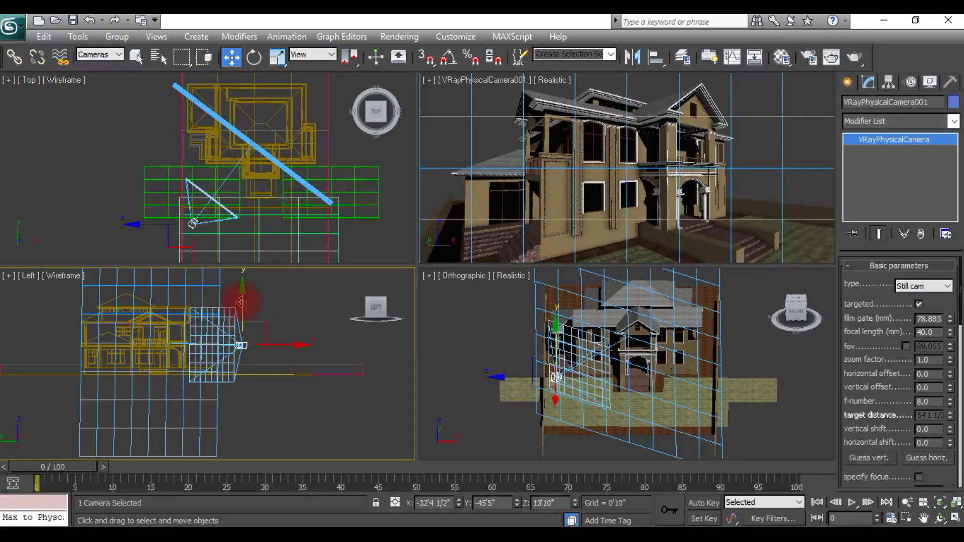
pyautogui.click(285, 297)
# - Reposition the camera in the Top view to reframe the house
pyautogui.click(190, 208)
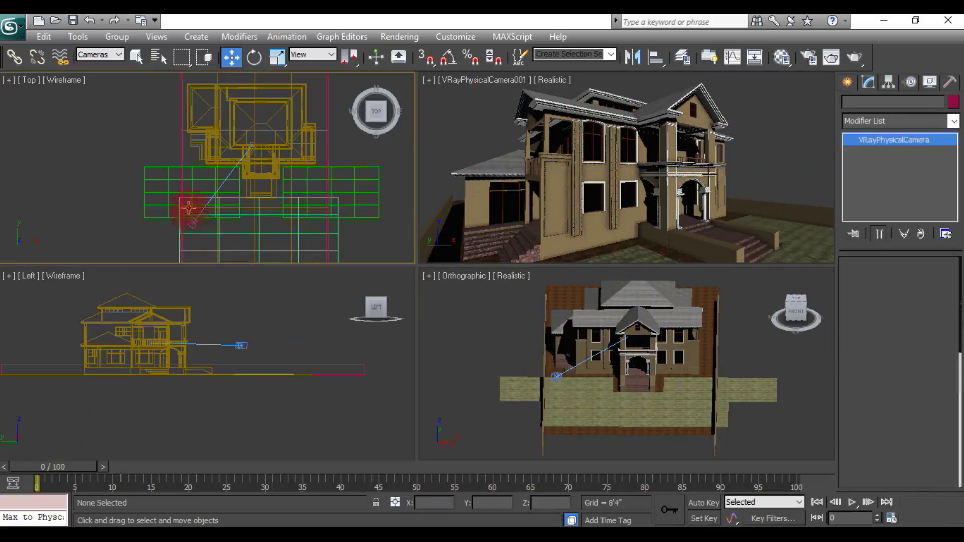
pyautogui.moveTo(191, 195); pyautogui.dragTo(190, 186)
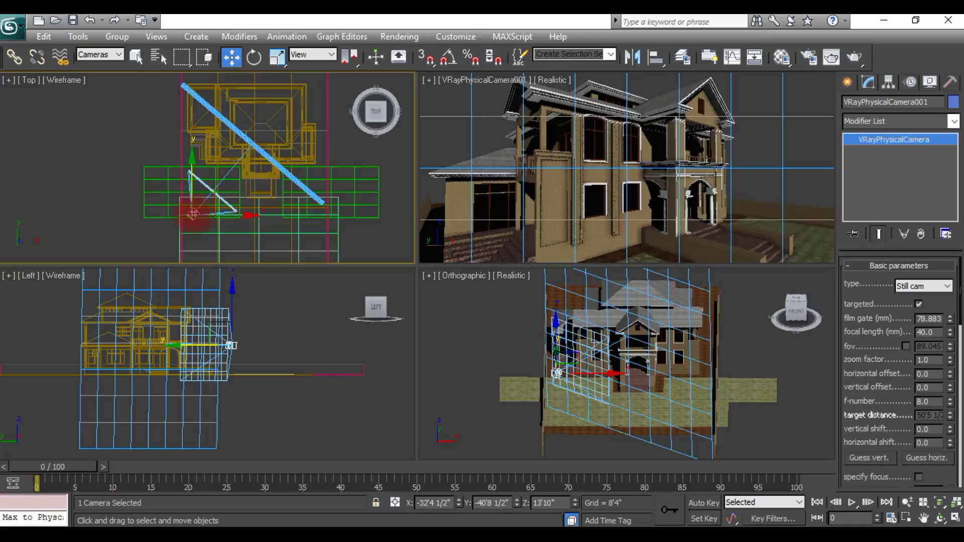
pyautogui.moveTo(193, 213)
pyautogui.mouseDown()
pyautogui.moveTo(218, 214)
pyautogui.moveTo(209, 232)
pyautogui.mouseUp()
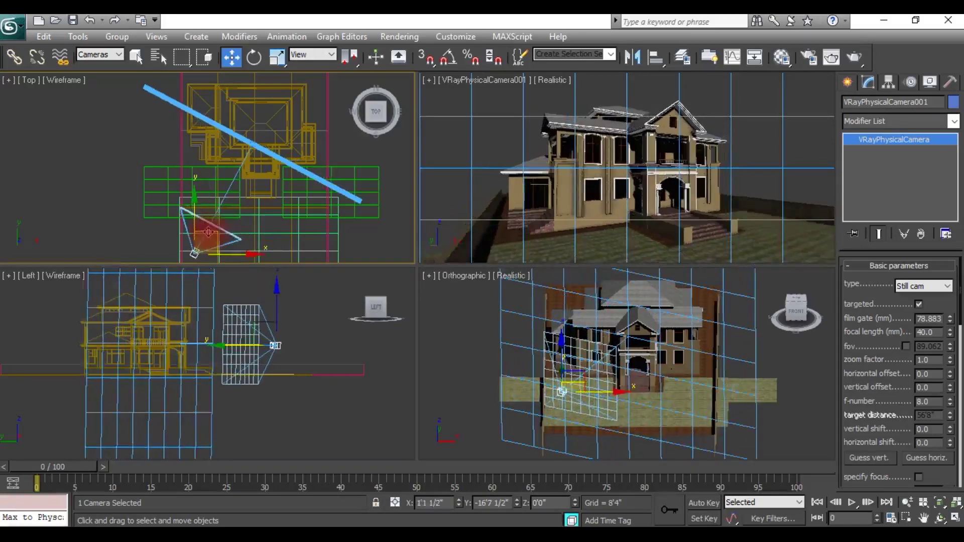
pyautogui.moveTo(208, 232); pyautogui.dragTo(326, 343)
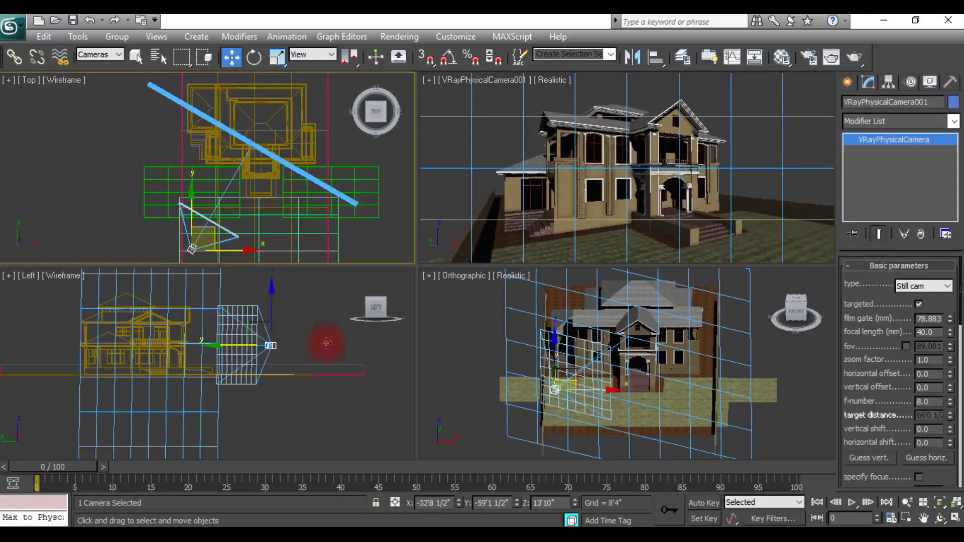
pyautogui.click(305, 319)
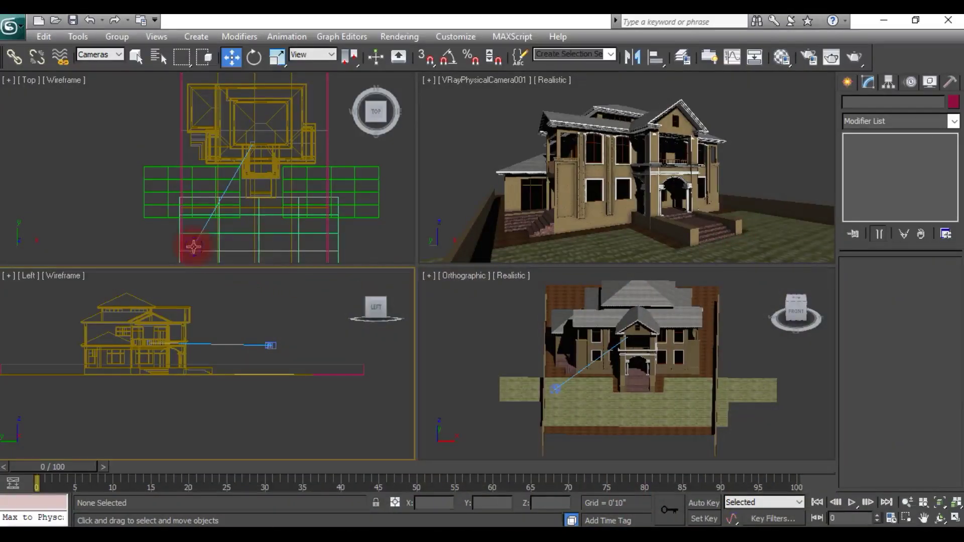
# - Shift the camera right and toward the house front, then check its placement
pyautogui.click(193, 247)
pyautogui.moveTo(211, 227); pyautogui.dragTo(228, 234)
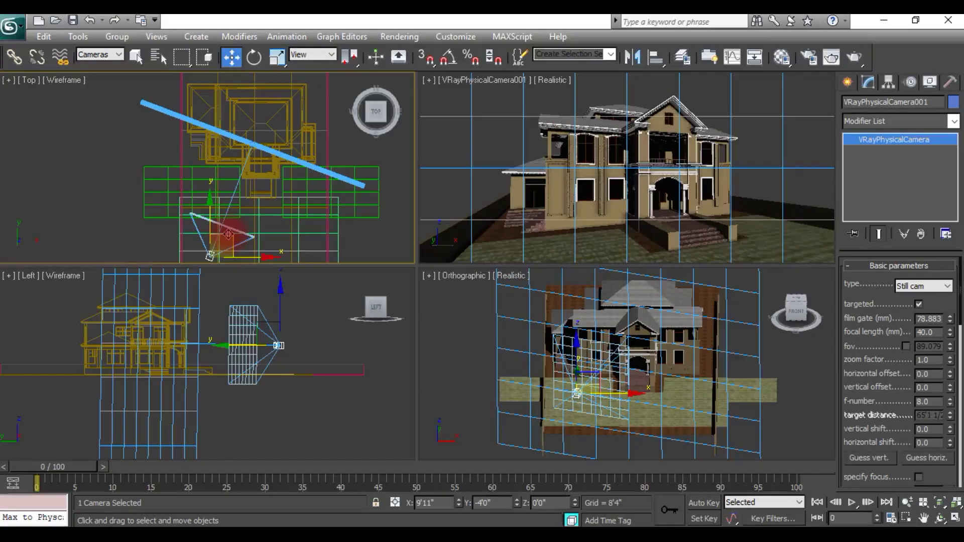
pyautogui.click(280, 276)
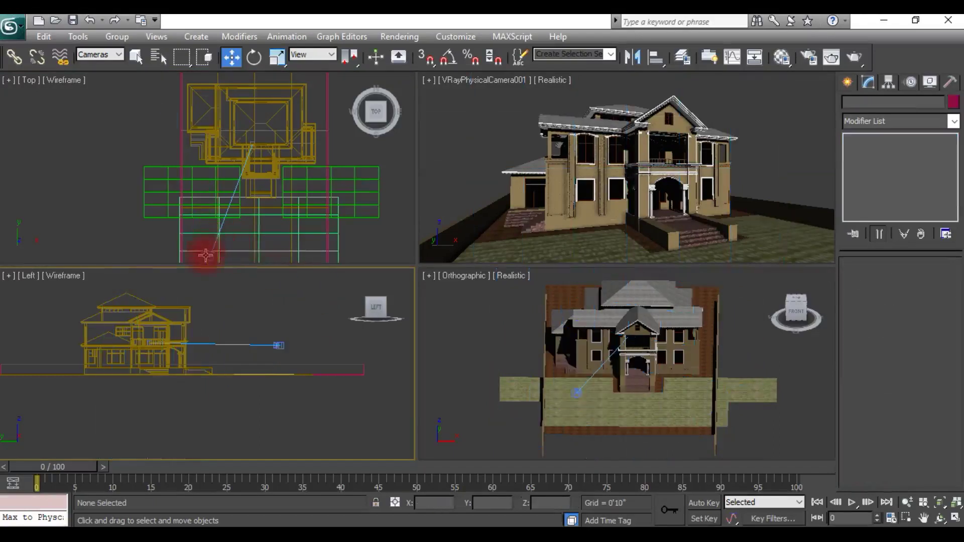
pyautogui.click(211, 254)
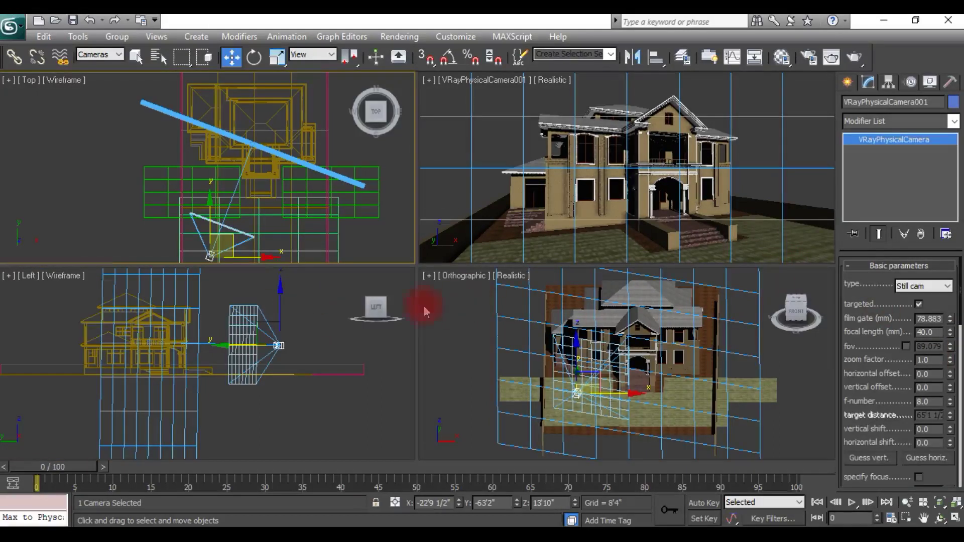
pyautogui.click(326, 310)
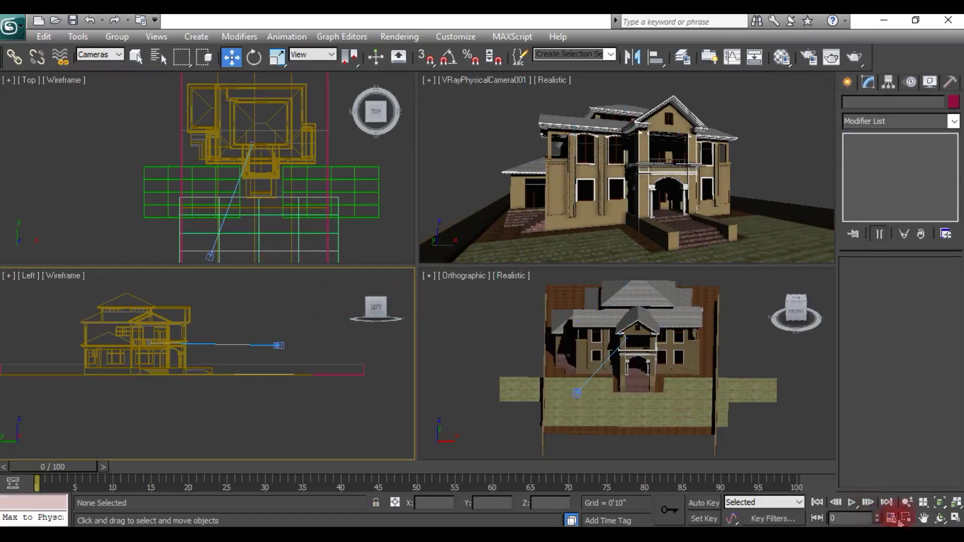
# - Dolly the camera view closer to the house, then reselect the camera in the Top view
pyautogui.click(447, 240)
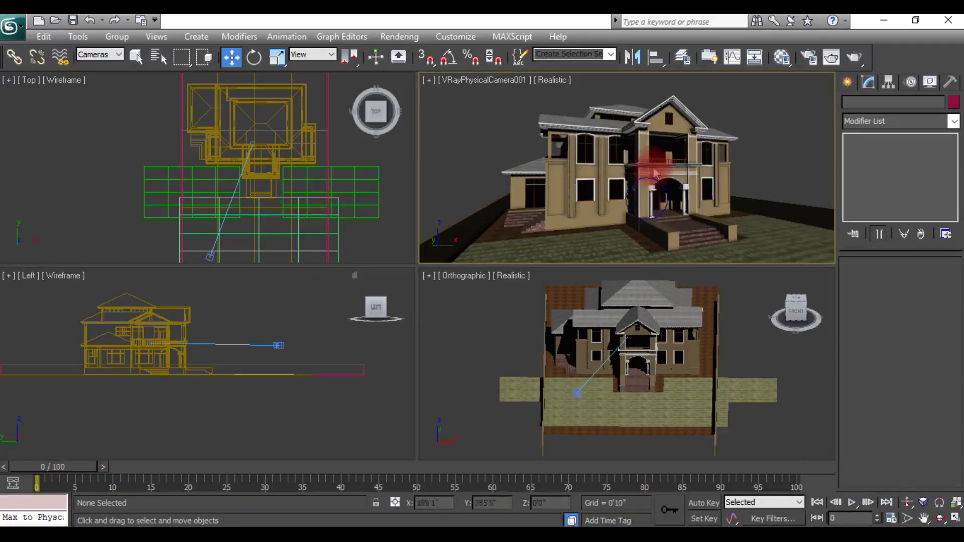
pyautogui.click(907, 502)
pyautogui.moveTo(668, 180)
pyautogui.mouseDown()
pyautogui.moveTo(661, 173)
pyautogui.moveTo(646, 185)
pyautogui.moveTo(585, 146)
pyautogui.moveTo(376, 174)
pyautogui.mouseUp()
pyautogui.click(265, 325)
pyautogui.press('Escape')
pyautogui.click(240, 246)
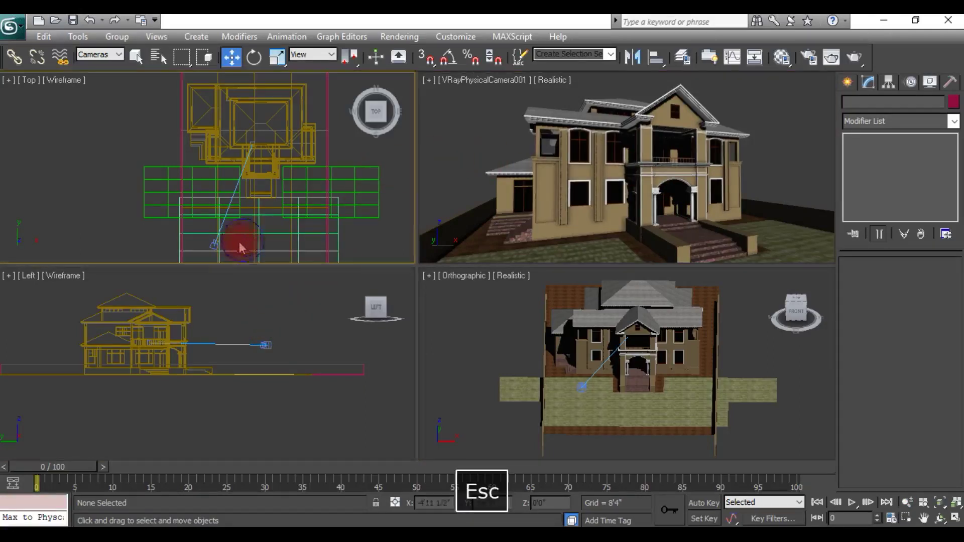
pyautogui.click(209, 246)
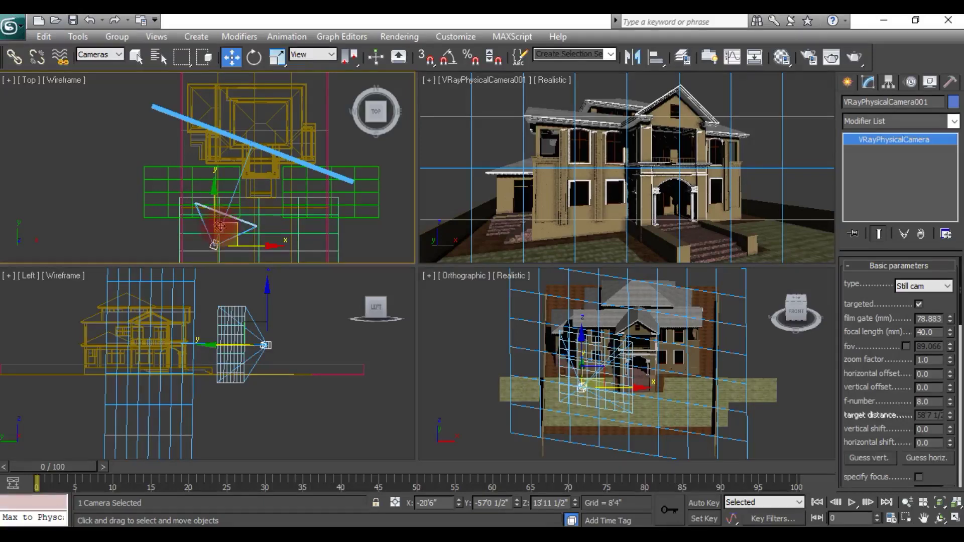
# - Move the physical camera left and slightly along Y in the Top view
pyautogui.moveTo(269, 244); pyautogui.dragTo(254, 242)
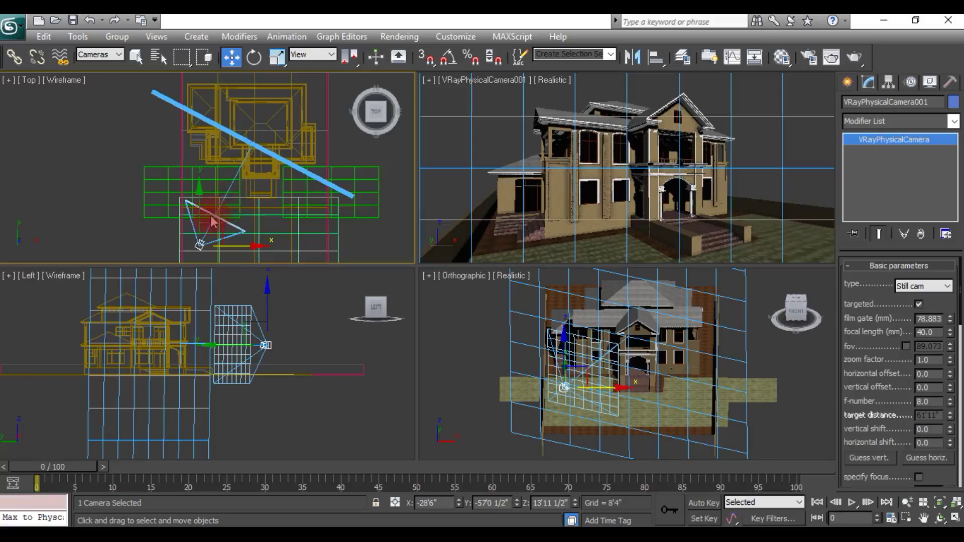
pyautogui.moveTo(220, 222); pyautogui.dragTo(221, 219)
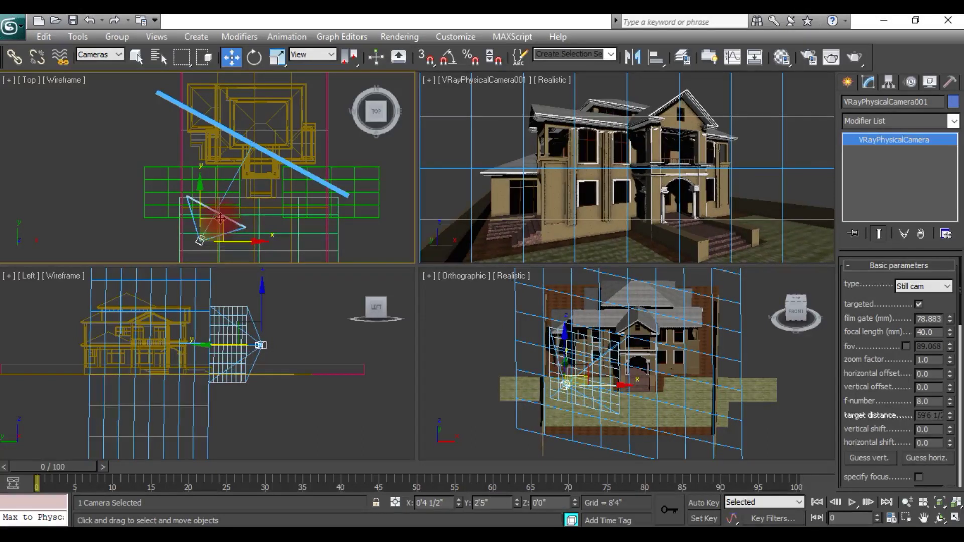
pyautogui.click(803, 137)
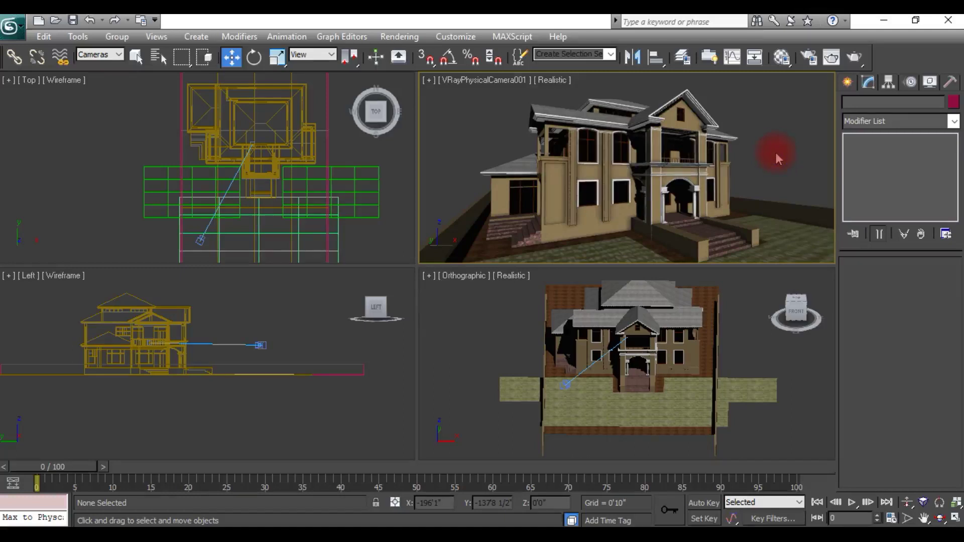
pyautogui.click(285, 303)
pyautogui.click(206, 240)
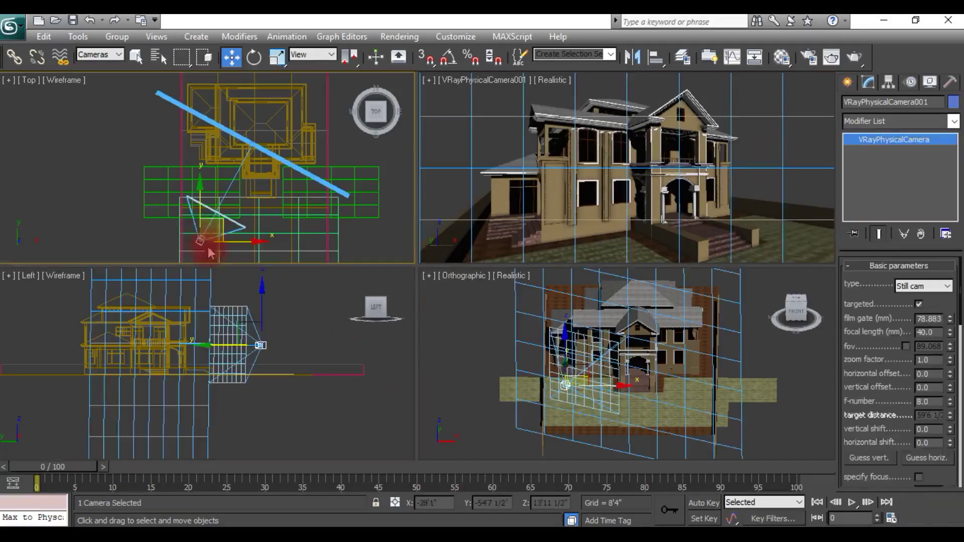
pyautogui.moveTo(200, 232); pyautogui.dragTo(200, 189)
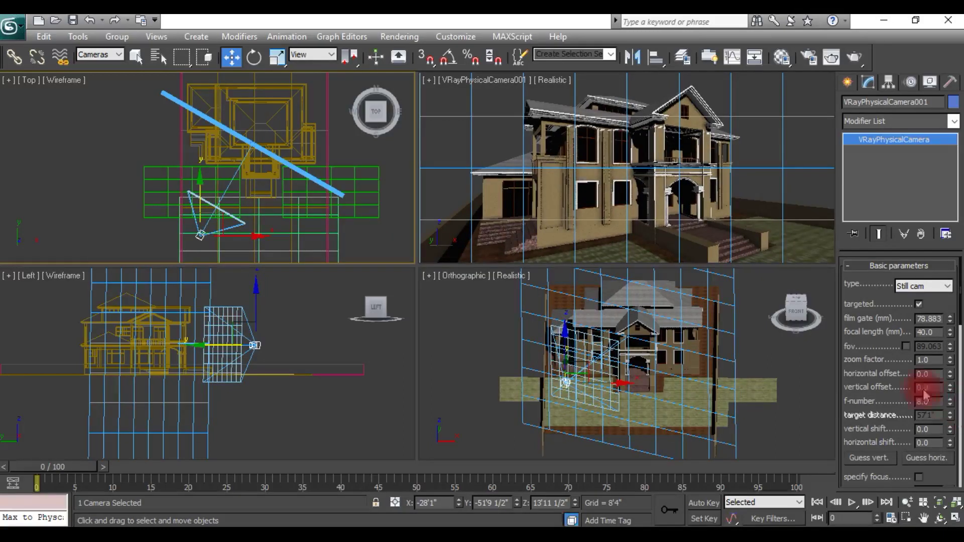
pyautogui.click(785, 143)
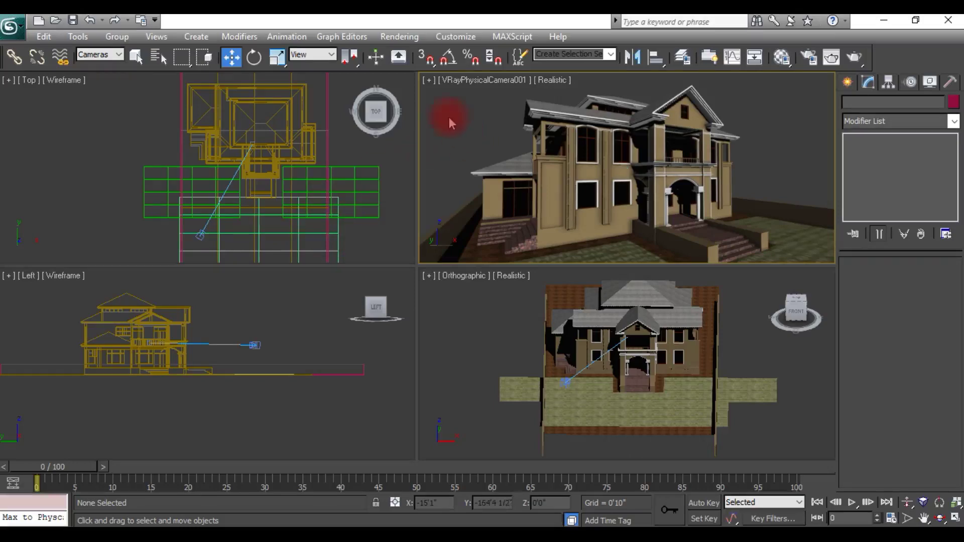
# - Narrow the camera's film gate to about 57.585 mm for tighter framing
pyautogui.click(198, 233)
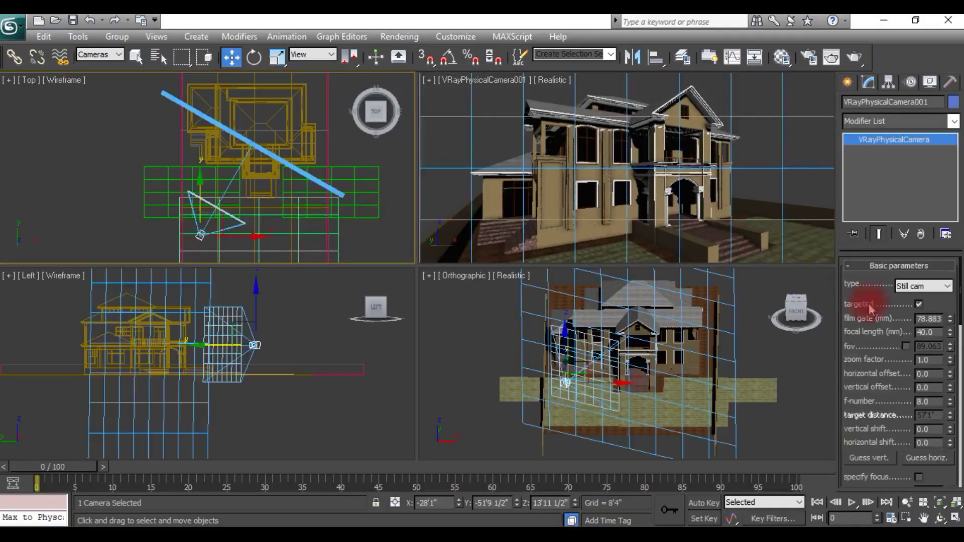
pyautogui.moveTo(950, 319); pyautogui.dragTo(953, 342)
pyautogui.click(814, 180)
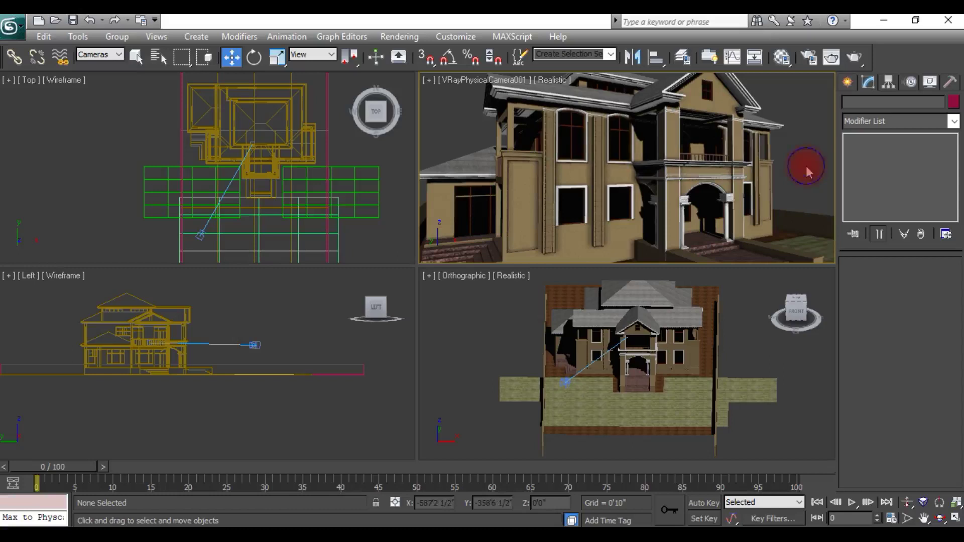
# - Adjust the camera's perspective so the view shows more of the house and roof
pyautogui.click(201, 235)
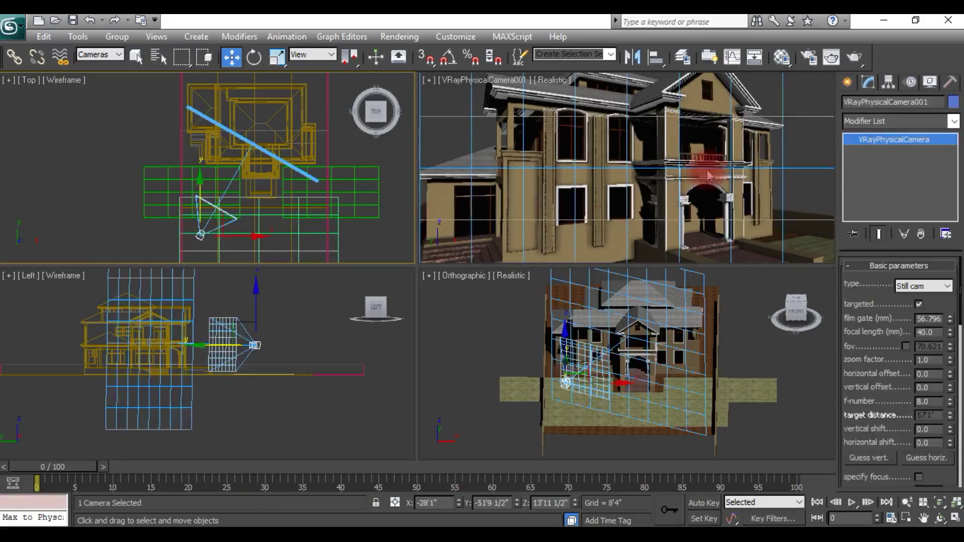
pyautogui.click(814, 165)
pyautogui.click(924, 503)
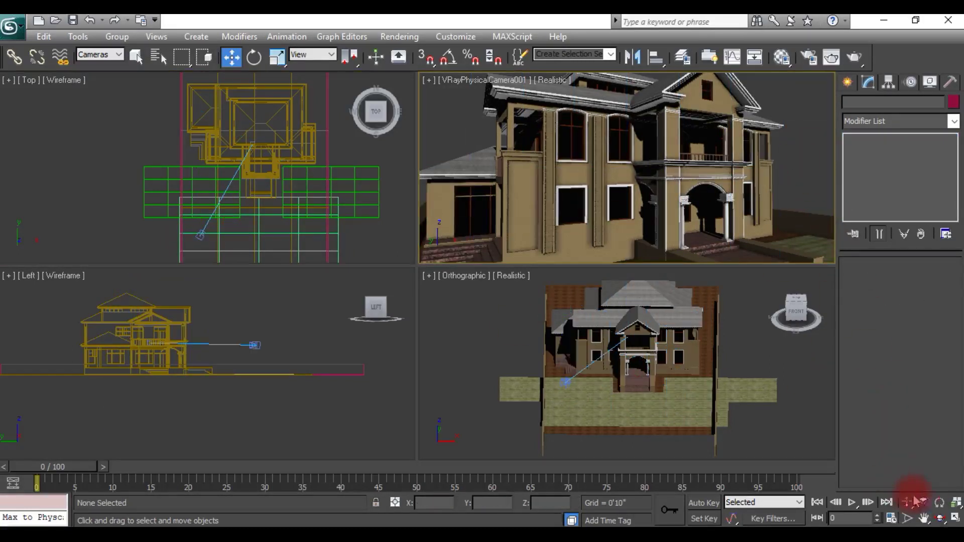
pyautogui.moveTo(605, 101)
pyautogui.mouseDown()
pyautogui.moveTo(638, 158)
pyautogui.moveTo(639, 144)
pyautogui.mouseUp()
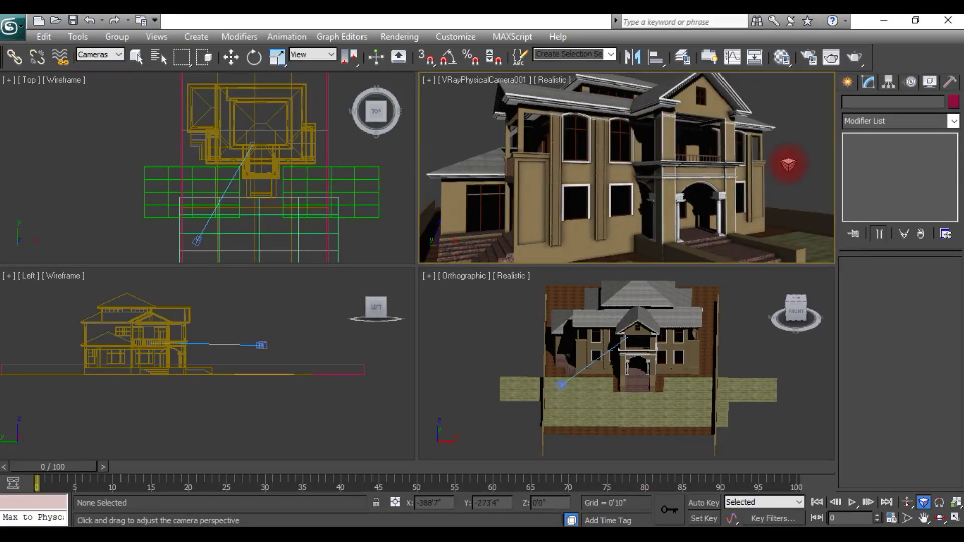
pyautogui.press('Escape')
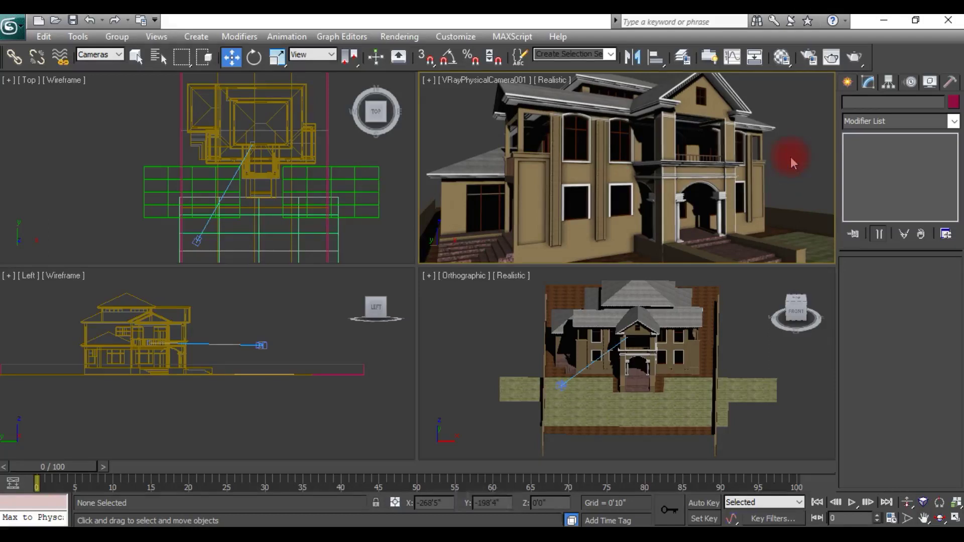
# - Pan and zoom the Top view to fit the whole house plan and camera
pyautogui.moveTo(224, 182)
pyautogui.mouseDown(button='middle')
pyautogui.moveTo(227, 151)
pyautogui.moveTo(221, 176)
pyautogui.moveTo(293, 149)
pyautogui.moveTo(298, 136)
pyautogui.mouseUp(button='middle')
pyautogui.scroll(-3, 227, 161)
pyautogui.scroll(-2, 221, 177)
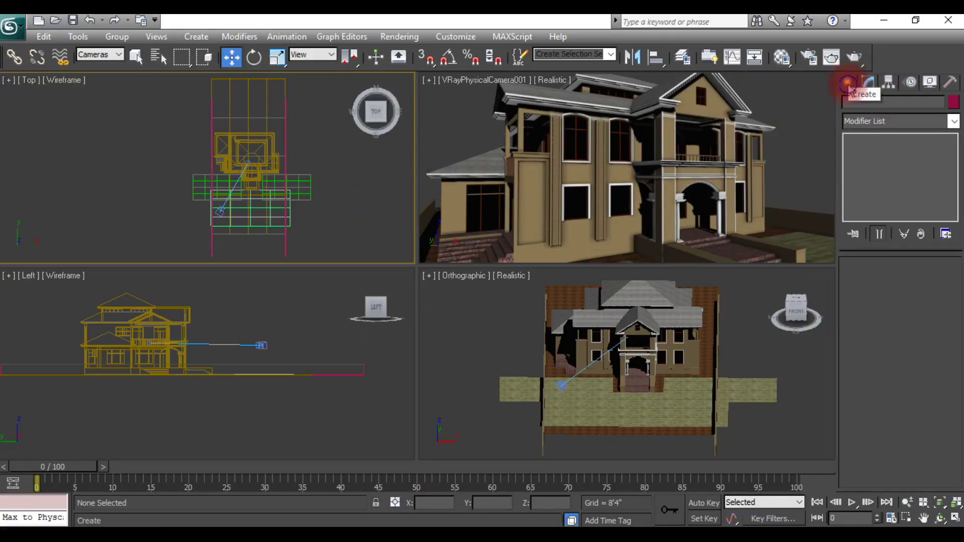
# - Check the camera family list in the Create panel, leaving it unchanged
pyautogui.click(848, 83)
pyautogui.click(900, 123)
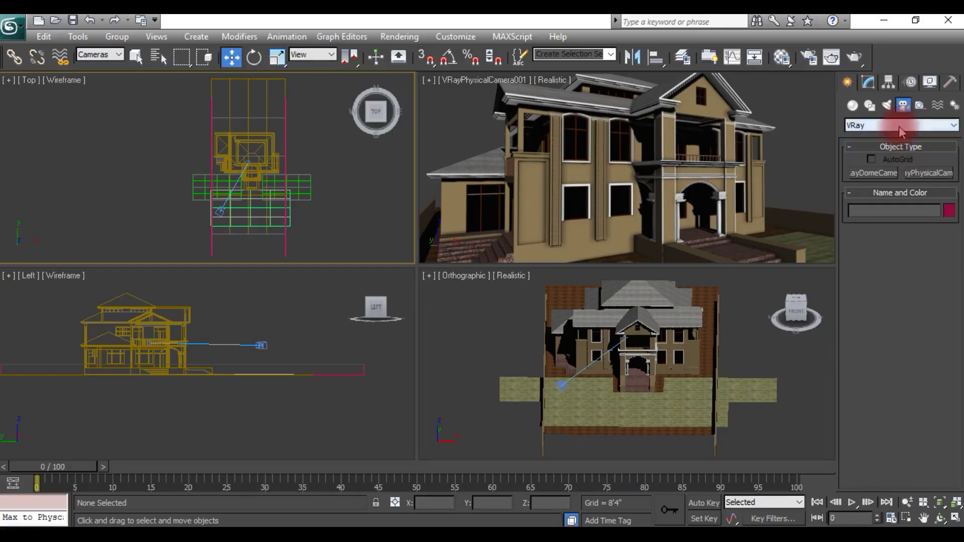
pyautogui.click(898, 126)
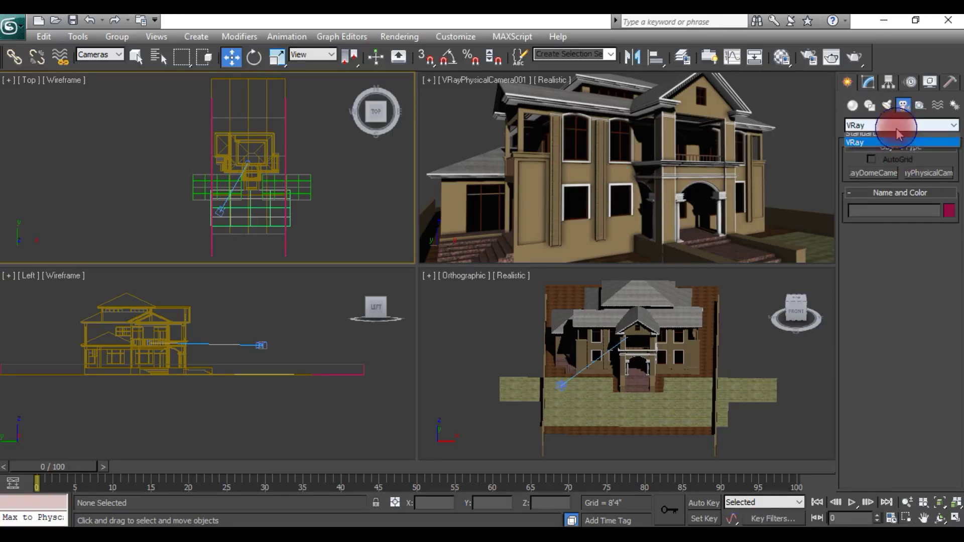
pyautogui.click(847, 83)
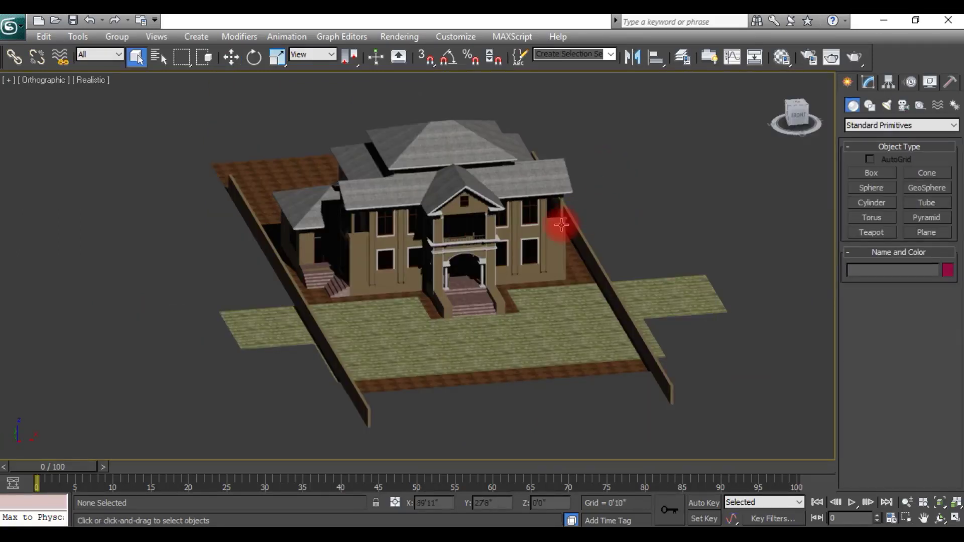
# - Switch to a single Top view and frame the whole house and grounds
pyautogui.press('t')
pyautogui.press('t')
pyautogui.scroll(-3, 560, 217)
pyautogui.moveTo(560, 218)
pyautogui.mouseDown(button='middle')
pyautogui.moveTo(502, 241)
pyautogui.moveTo(523, 215)
pyautogui.mouseUp(button='middle')
pyautogui.scroll(-3, 501, 240)
pyautogui.scroll(-2, 523, 215)
pyautogui.scroll(2, 486, 265)
pyautogui.moveTo(517, 280); pyautogui.dragTo(519, 258, button='middle')
pyautogui.scroll(-2, 552, 252)
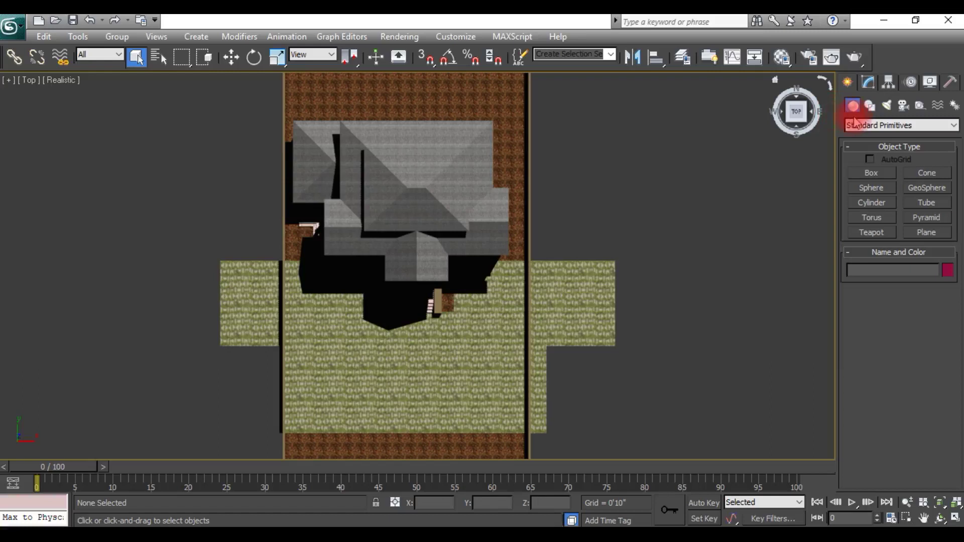
# - Switch the light type list to VRay and start a VRaySun with default parameters
pyautogui.click(888, 111)
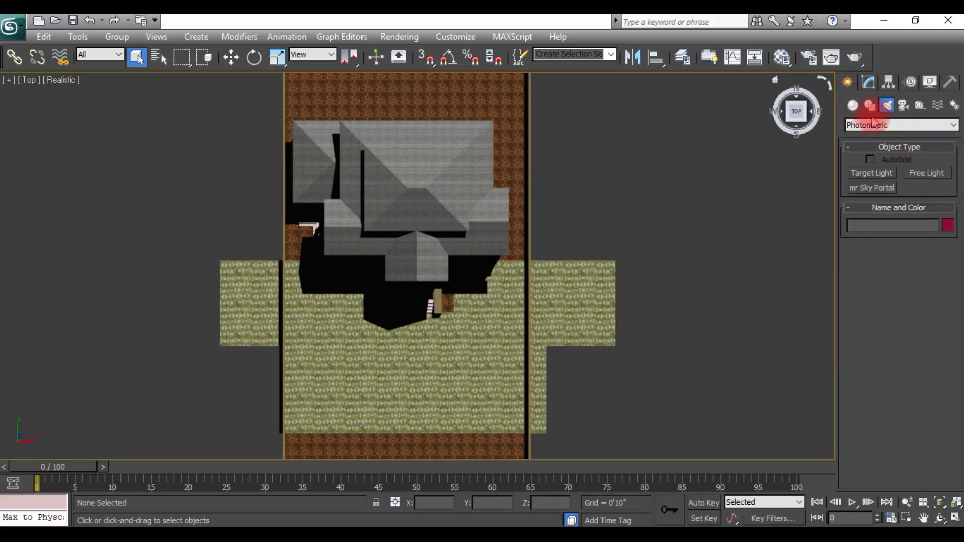
pyautogui.click(918, 126)
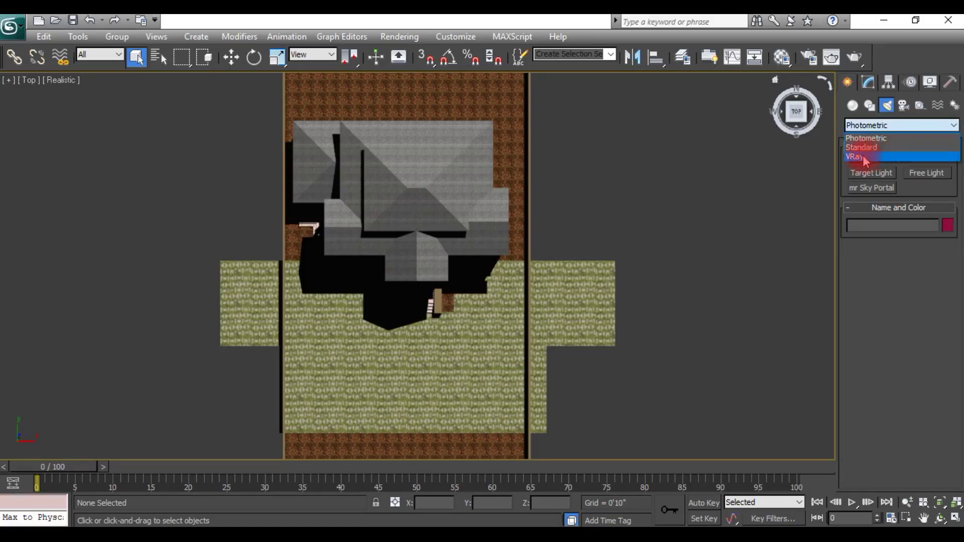
pyautogui.click(866, 159)
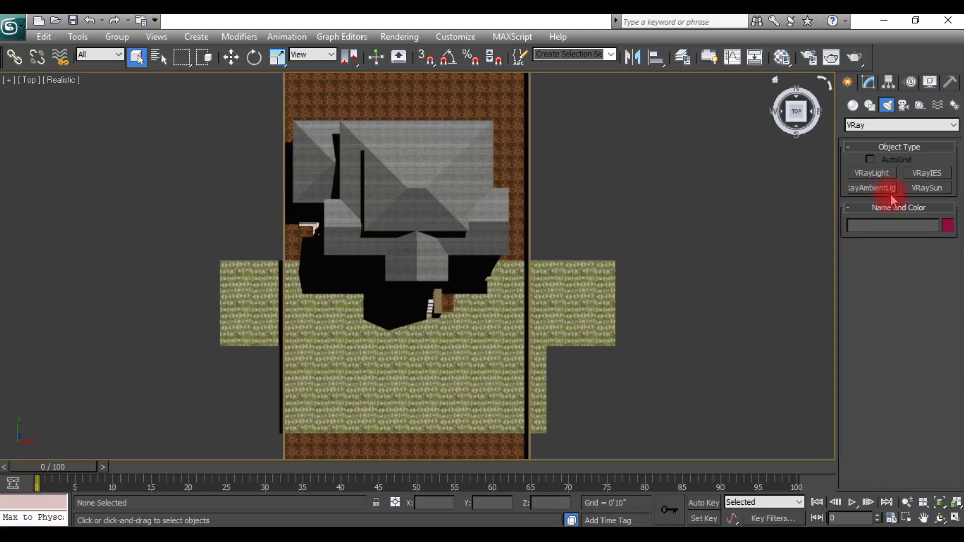
pyautogui.click(928, 190)
pyautogui.scroll(-5, 656, 285)
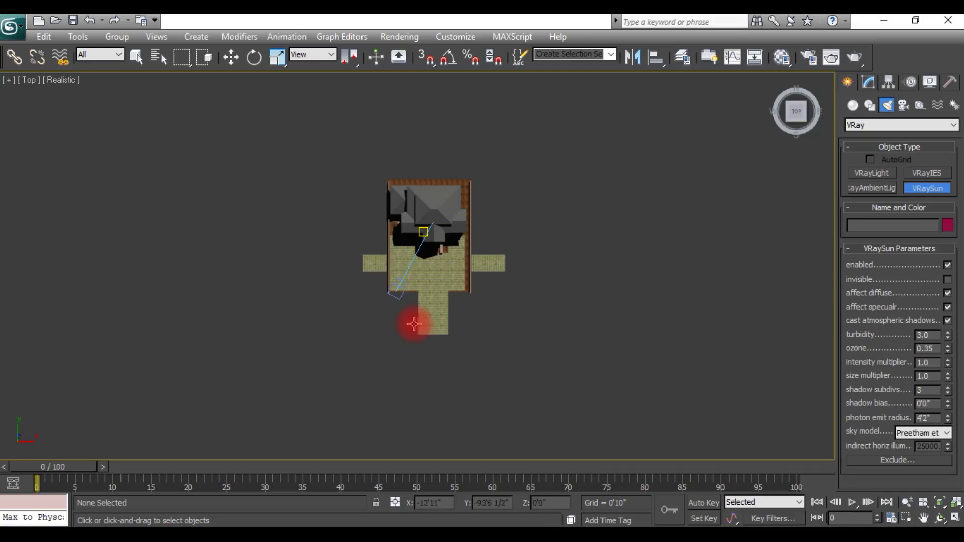
# - Place a VRaySun southwest of the house aimed at it, accepting the VRaySky environment map
pyautogui.moveTo(395, 330); pyautogui.dragTo(403, 342, button='middle')
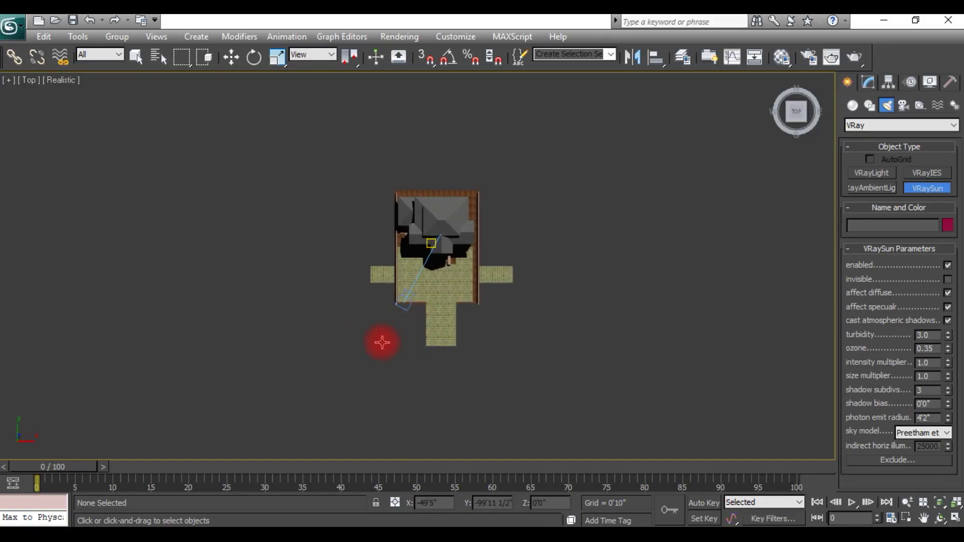
pyautogui.moveTo(382, 341); pyautogui.dragTo(432, 244)
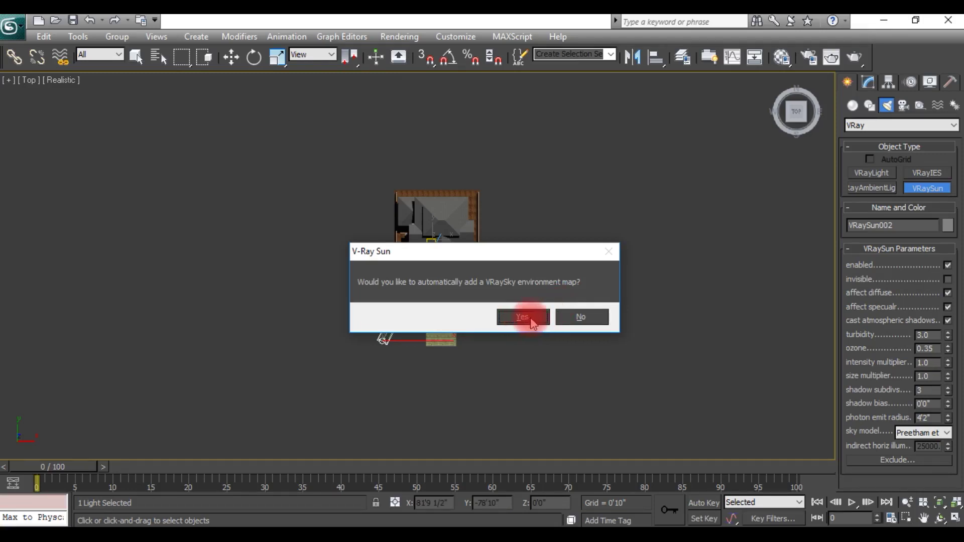
pyautogui.click(530, 321)
pyautogui.press('Escape')
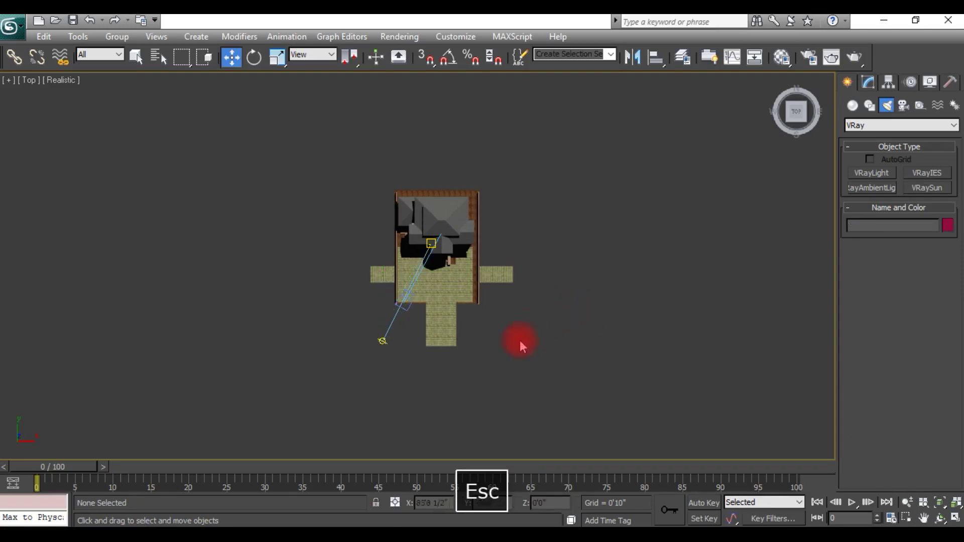
# - Zoom and pan the Top view to frame the house and the VRaySun
pyautogui.scroll(4, 389, 326)
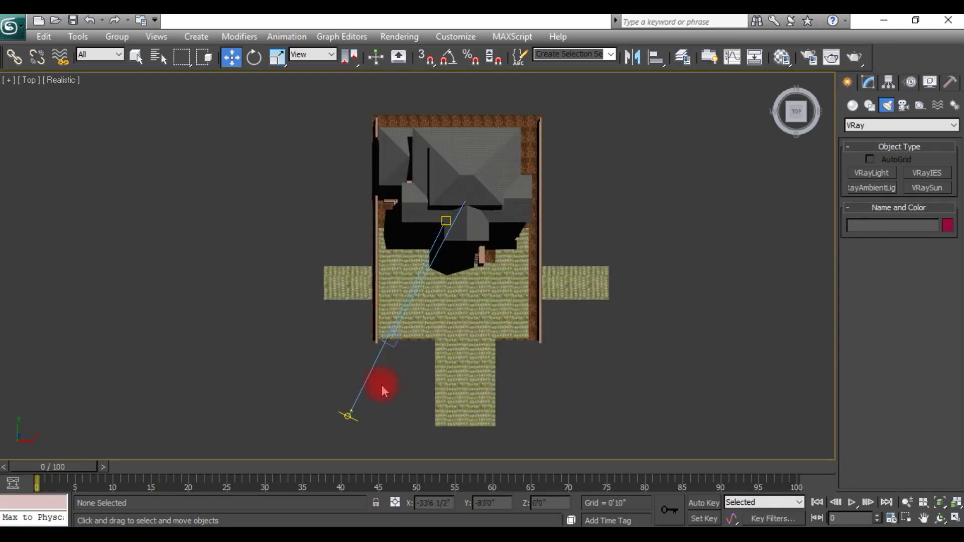
pyautogui.scroll(-2, 388, 376)
pyautogui.scroll(2, 381, 344)
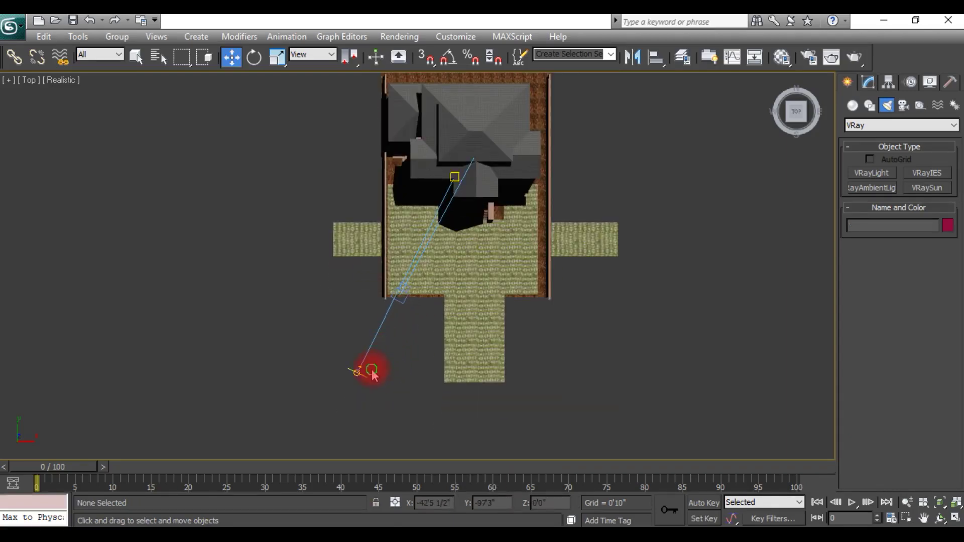
pyautogui.scroll(1, 375, 366)
pyautogui.scroll(-3, 377, 359)
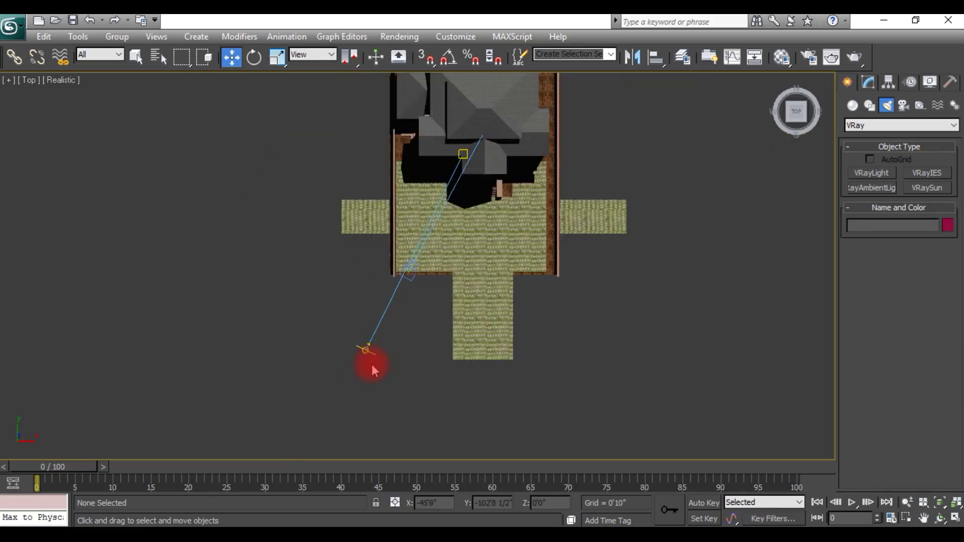
pyautogui.scroll(-2, 373, 363)
pyautogui.scroll(3, 402, 311)
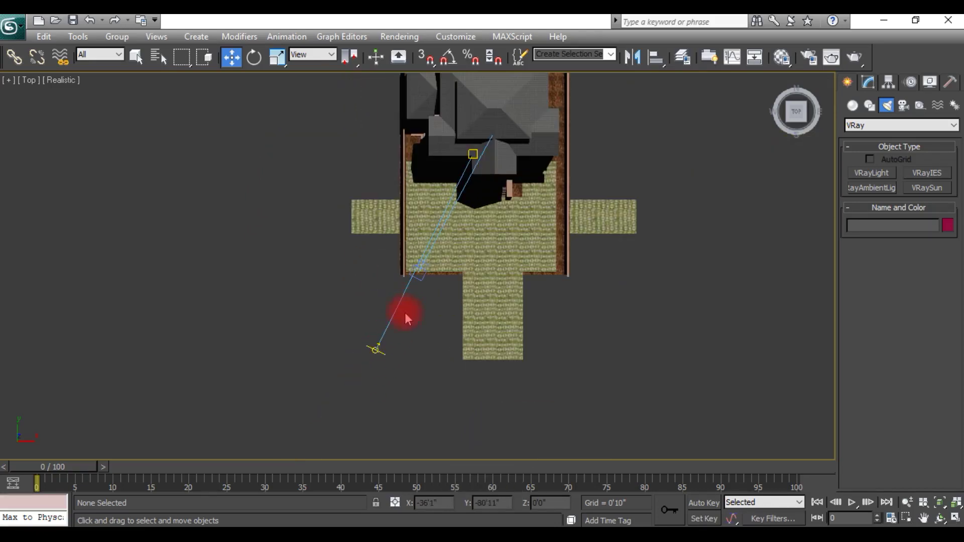
pyautogui.moveTo(408, 340); pyautogui.dragTo(399, 339, button='middle')
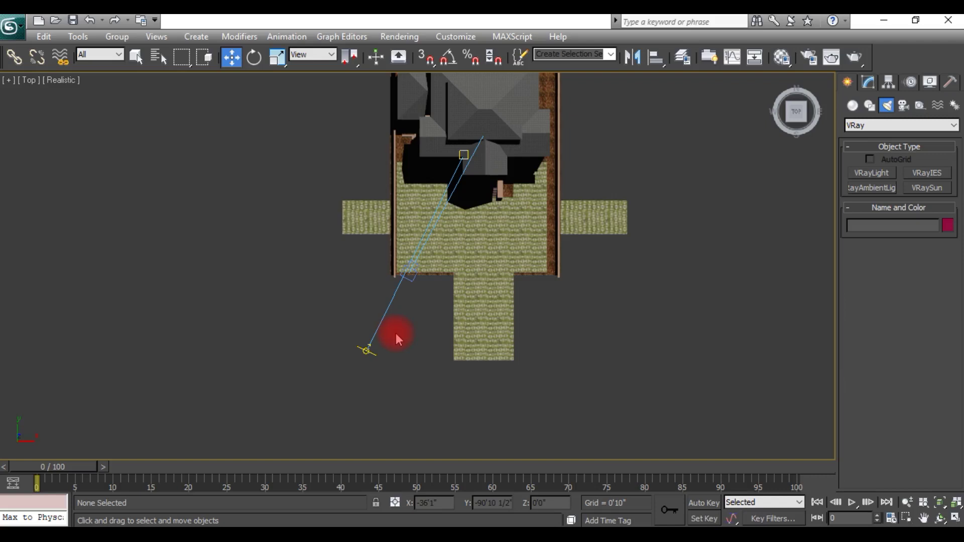
# - Switch to the Front view, frame the house and sun, and select VRaySun002
pyautogui.press('f')
pyautogui.scroll(-3, 356, 269)
pyautogui.scroll(3, 345, 269)
pyautogui.scroll(3, 316, 279)
pyautogui.scroll(3, 315, 279)
pyautogui.moveTo(331, 281); pyautogui.dragTo(362, 289, button='middle')
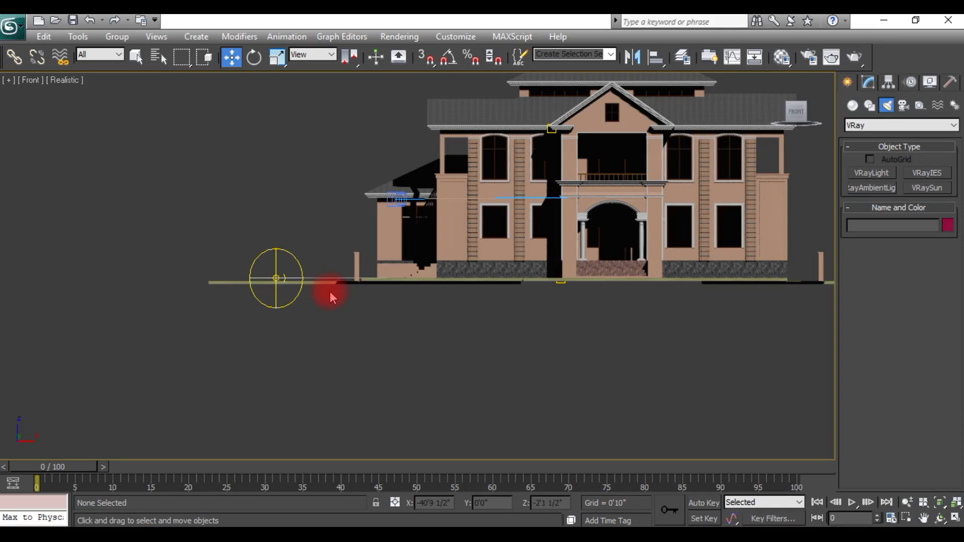
pyautogui.click(251, 268)
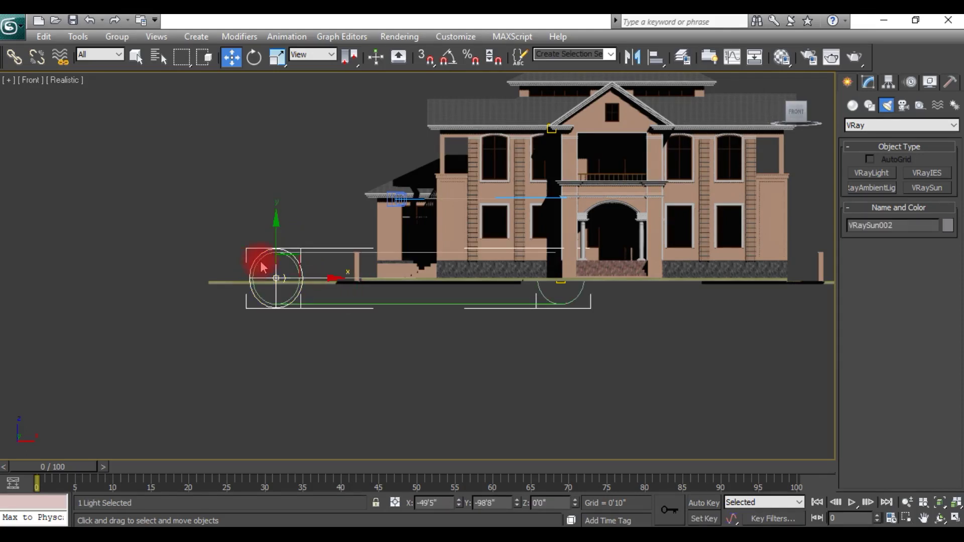
pyautogui.moveTo(351, 280); pyautogui.dragTo(353, 283, button='middle')
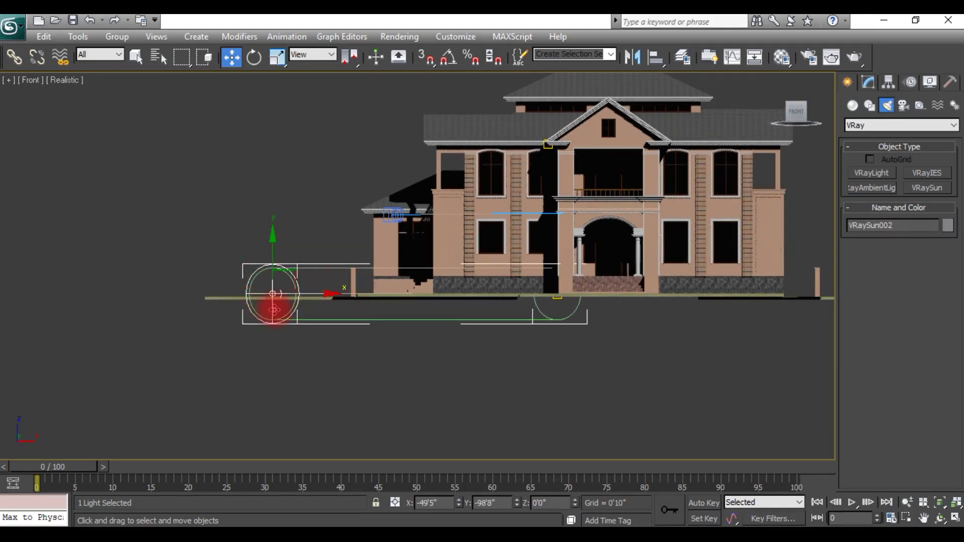
pyautogui.moveTo(307, 262); pyautogui.dragTo(303, 279, button='middle')
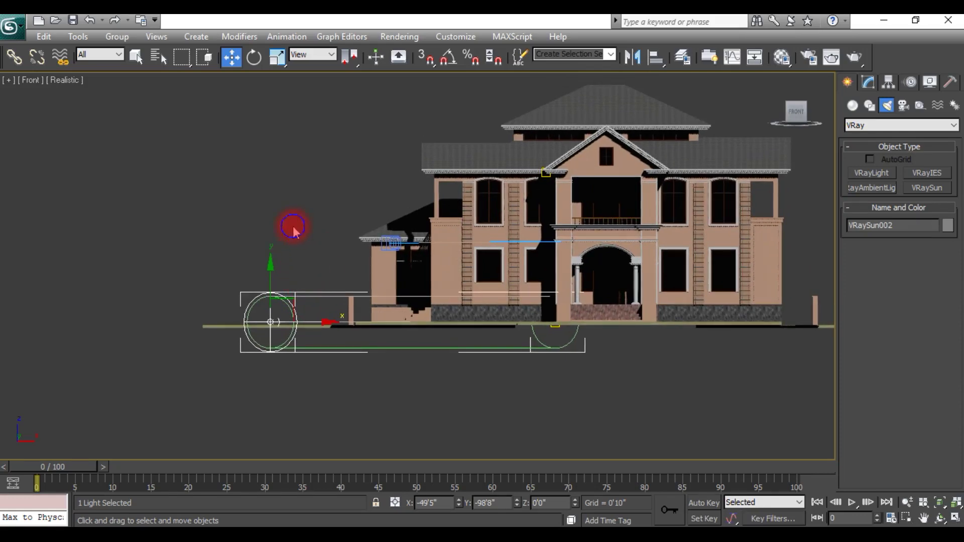
pyautogui.click(290, 238)
pyautogui.click(268, 301)
pyautogui.scroll(-2, 272, 284)
# - Lift VRaySun002 high and to the left so it shines steeply down on the house
pyautogui.moveTo(314, 247); pyautogui.dragTo(333, 210)
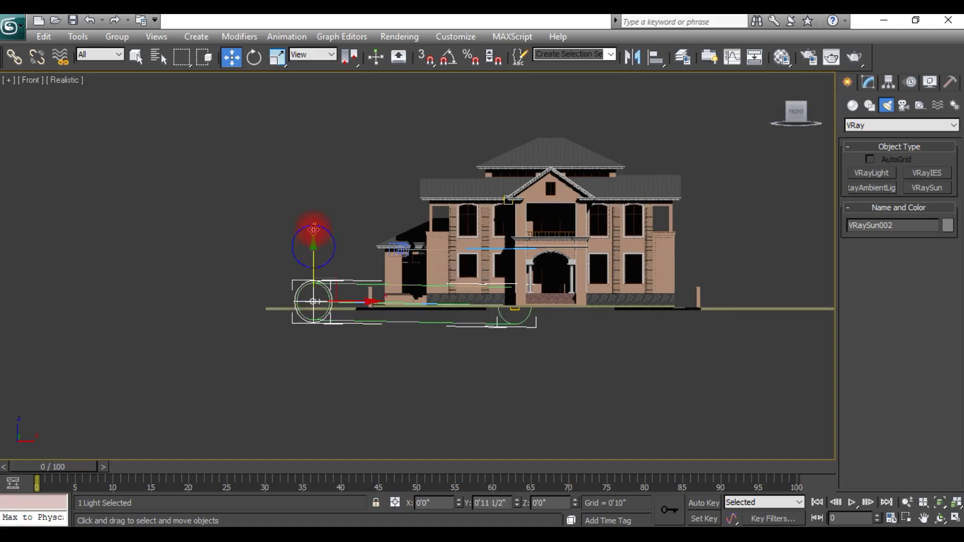
pyautogui.moveTo(332, 211); pyautogui.dragTo(309, 245, button='middle')
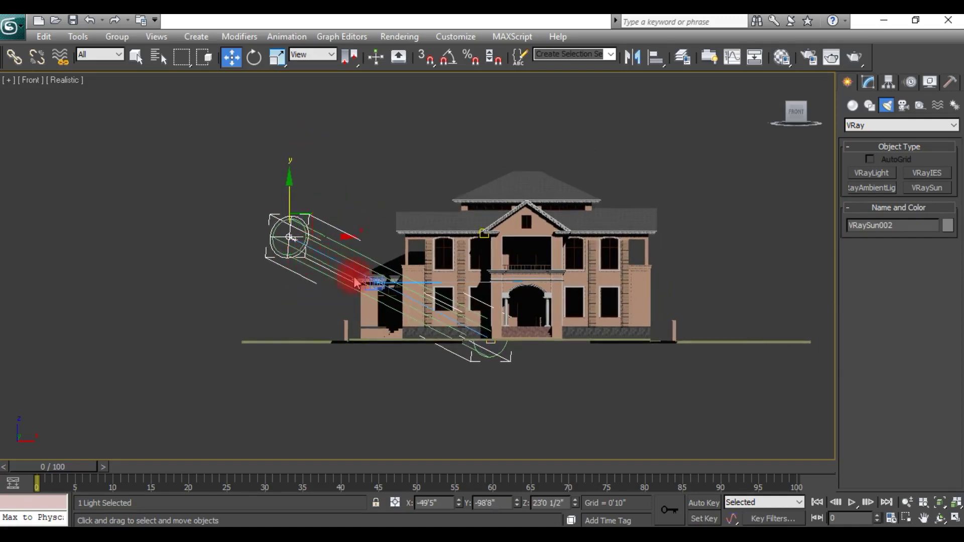
pyautogui.moveTo(334, 239)
pyautogui.mouseDown()
pyautogui.moveTo(221, 232)
pyautogui.moveTo(153, 195)
pyautogui.moveTo(146, 124)
pyautogui.mouseUp()
pyautogui.scroll(-4, 183, 226)
pyautogui.moveTo(183, 226); pyautogui.dragTo(312, 280, button='middle')
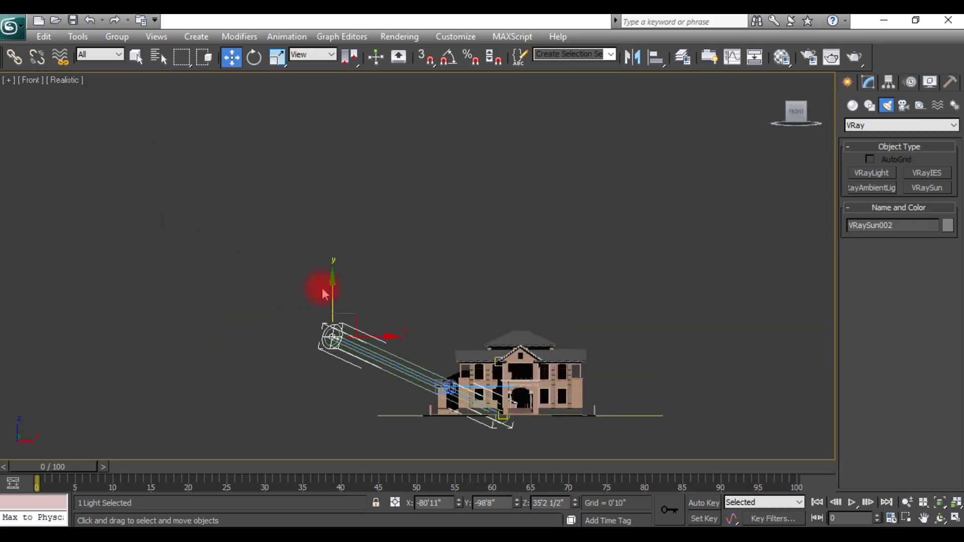
pyautogui.moveTo(334, 290); pyautogui.dragTo(333, 226)
pyautogui.moveTo(393, 284); pyautogui.dragTo(359, 286)
pyautogui.click(428, 260)
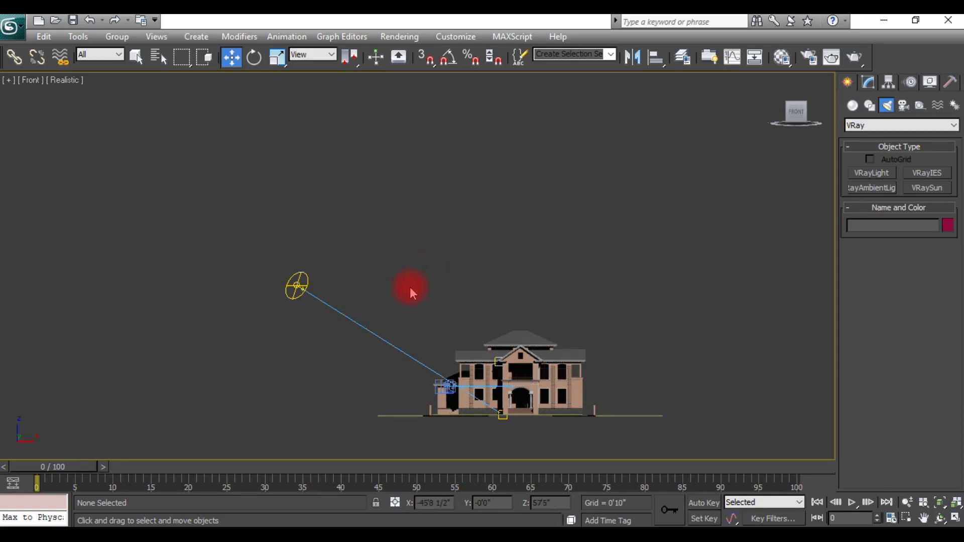
# - Zoom the Front view out and back in, shifting the scene upward
pyautogui.scroll(-2, 386, 275)
pyautogui.scroll(-2, 323, 332)
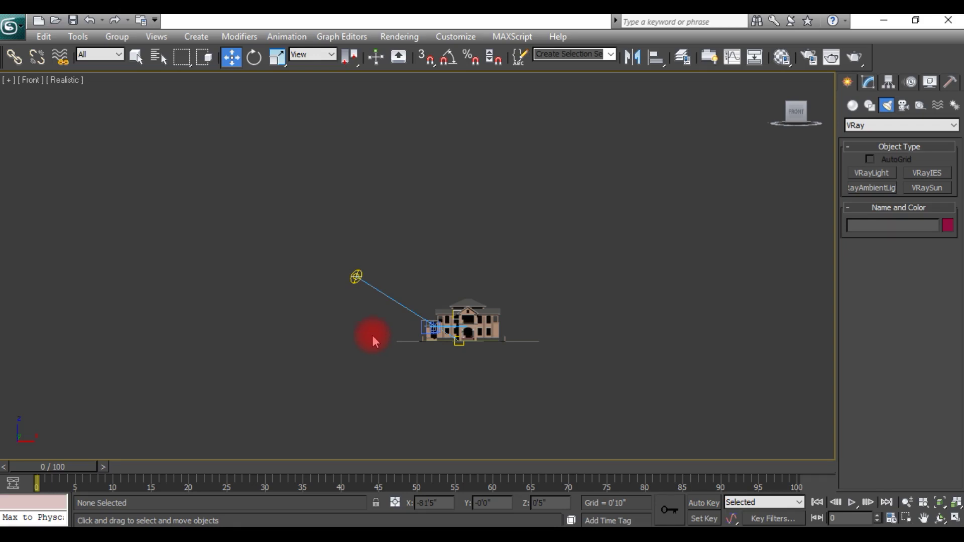
pyautogui.scroll(2, 379, 340)
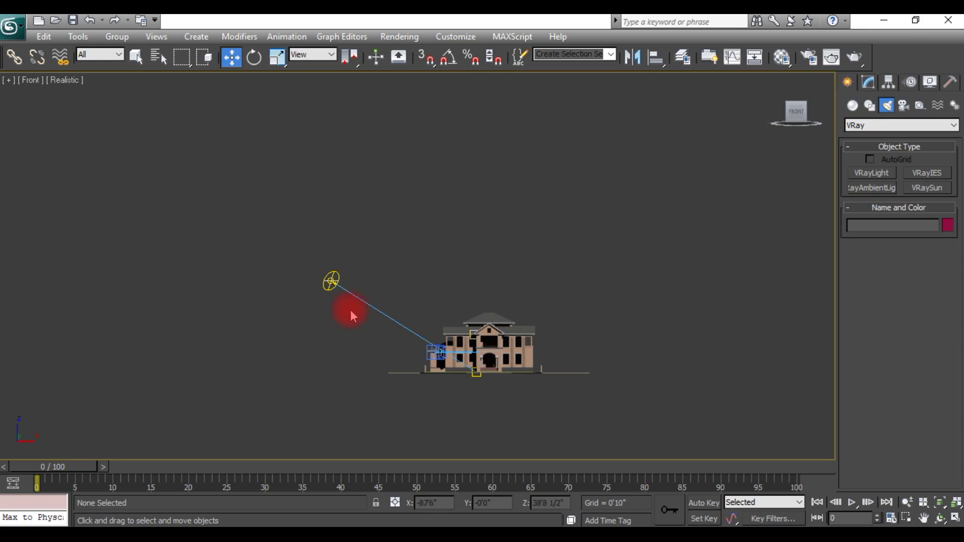
pyautogui.scroll(3, 339, 296)
pyautogui.scroll(-5, 334, 307)
pyautogui.scroll(2, 330, 316)
pyautogui.scroll(2, 370, 274)
pyautogui.moveTo(366, 312)
pyautogui.mouseDown(button='middle')
pyautogui.moveTo(344, 259)
pyautogui.moveTo(349, 272)
pyautogui.mouseUp(button='middle')
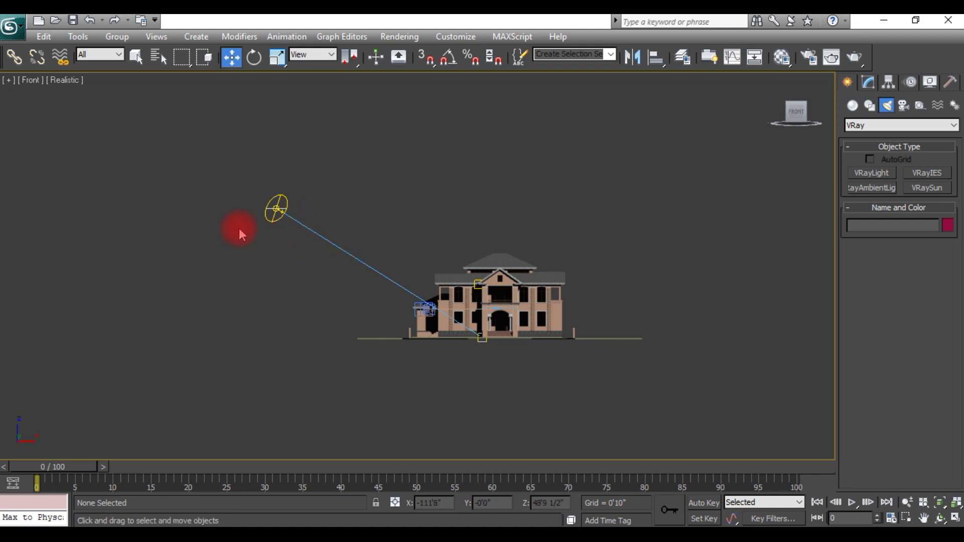
# - Pan the Front view and briefly select and deselect the sun light
pyautogui.moveTo(239, 228); pyautogui.dragTo(254, 247, button='middle')
pyautogui.click(292, 227)
pyautogui.click(370, 252)
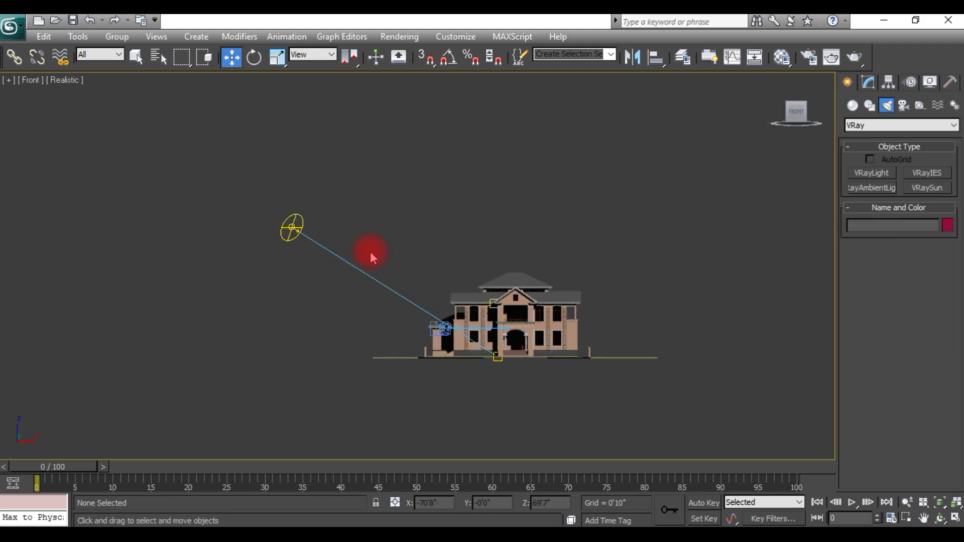
pyautogui.press('Escape')
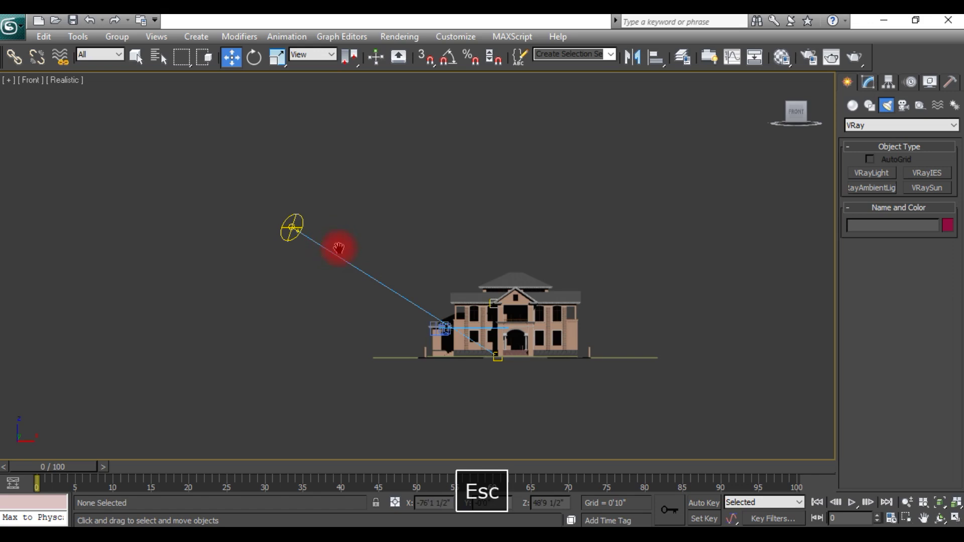
pyautogui.scroll(-3, 339, 248)
pyautogui.scroll(3, 409, 275)
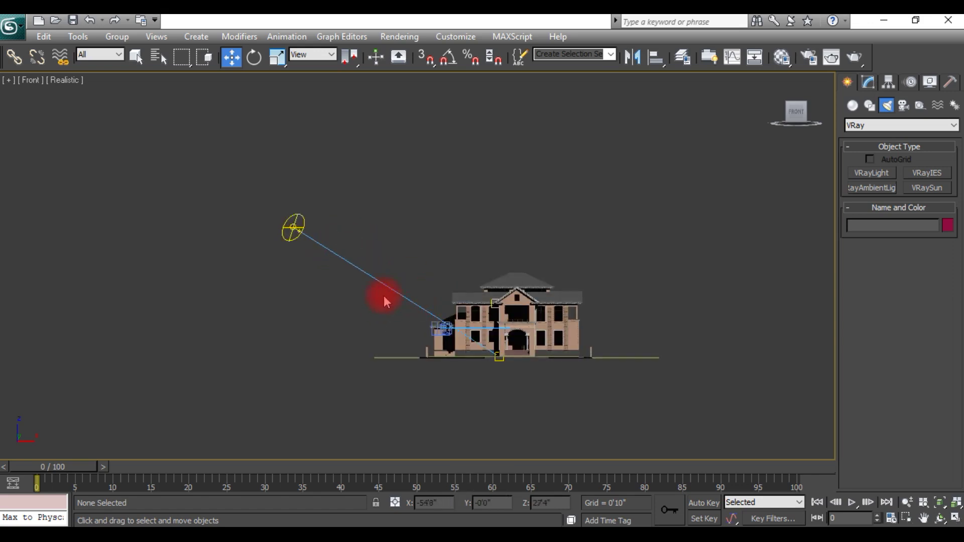
pyautogui.scroll(-2, 387, 301)
# - Switch to the Left view and select VRaySun002
pyautogui.press('f')
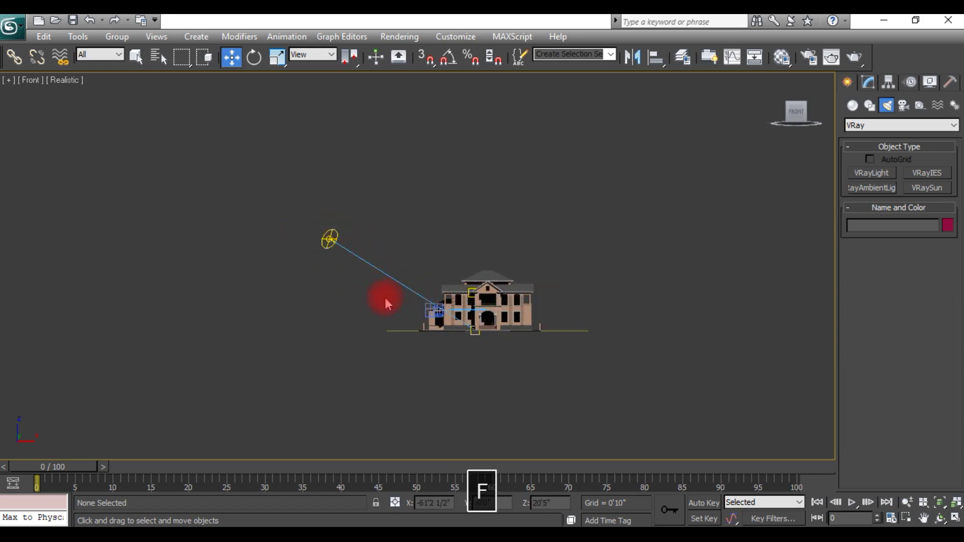
pyautogui.press('l')
pyautogui.scroll(1, 496, 261)
pyautogui.scroll(2, 507, 246)
pyautogui.click(490, 221)
pyautogui.press('Escape')
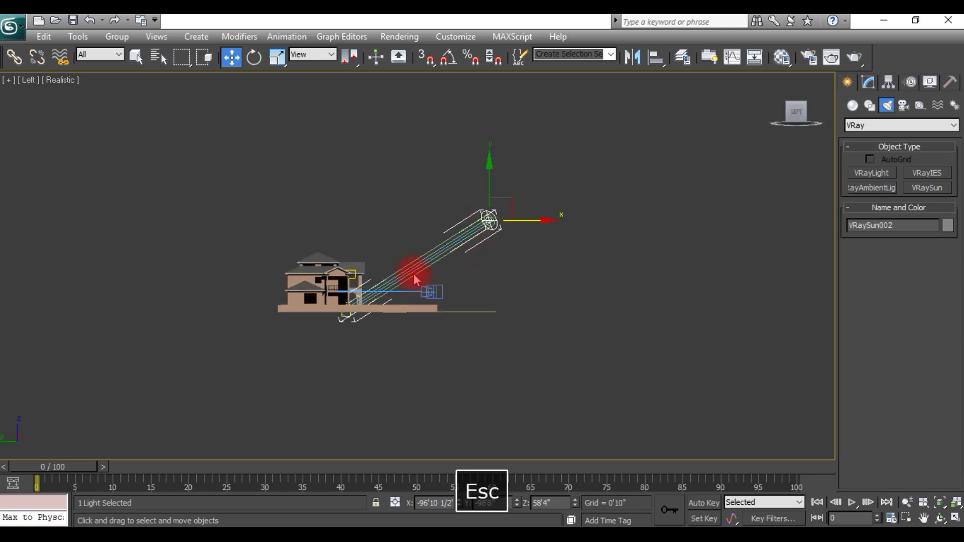
# - Set the Selection Filter to Lights only
pyautogui.click(457, 281)
pyautogui.click(346, 315)
pyautogui.click(348, 324)
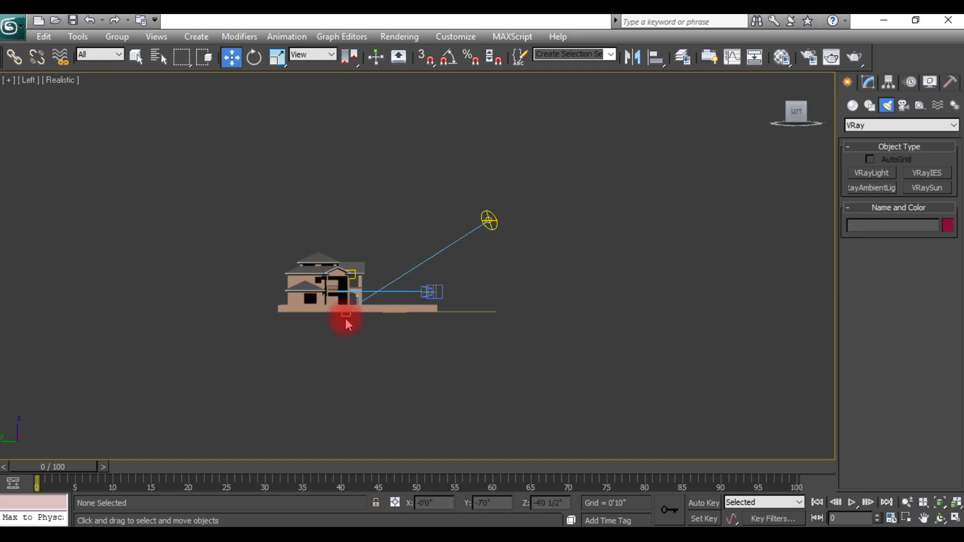
pyautogui.click(100, 54)
pyautogui.click(88, 97)
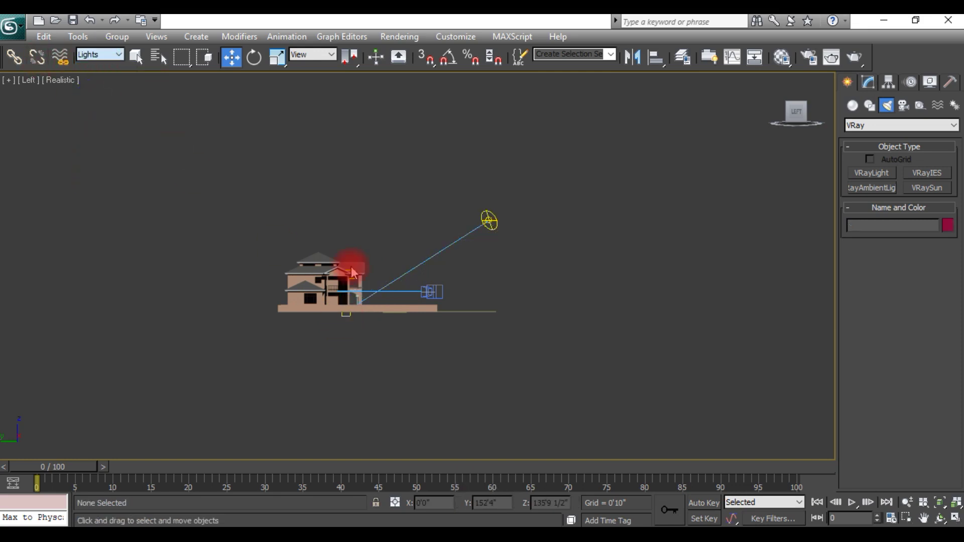
# - Raise the sun's target onto the house and move VRaySun002 up and right
pyautogui.moveTo(347, 313); pyautogui.dragTo(346, 246)
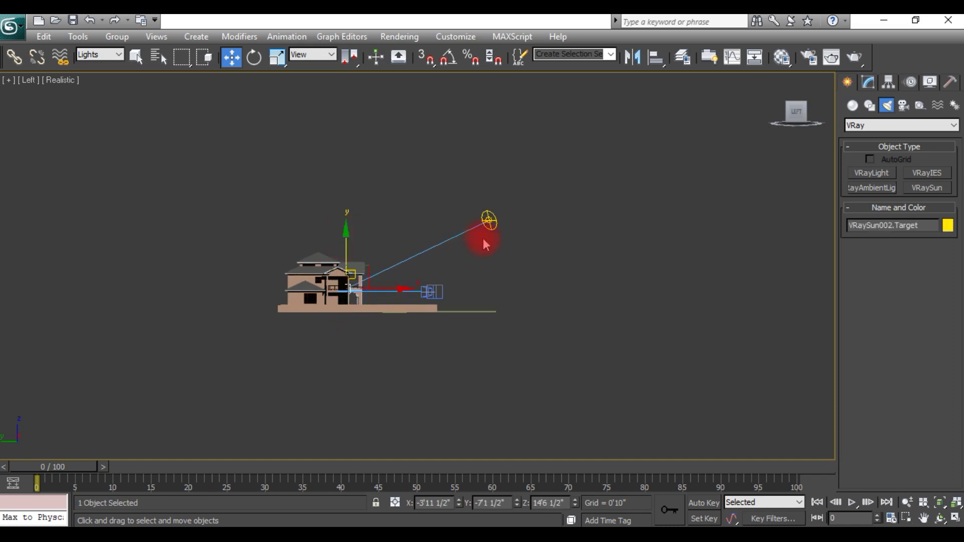
pyautogui.click(489, 221)
pyautogui.moveTo(511, 203); pyautogui.dragTo(534, 181)
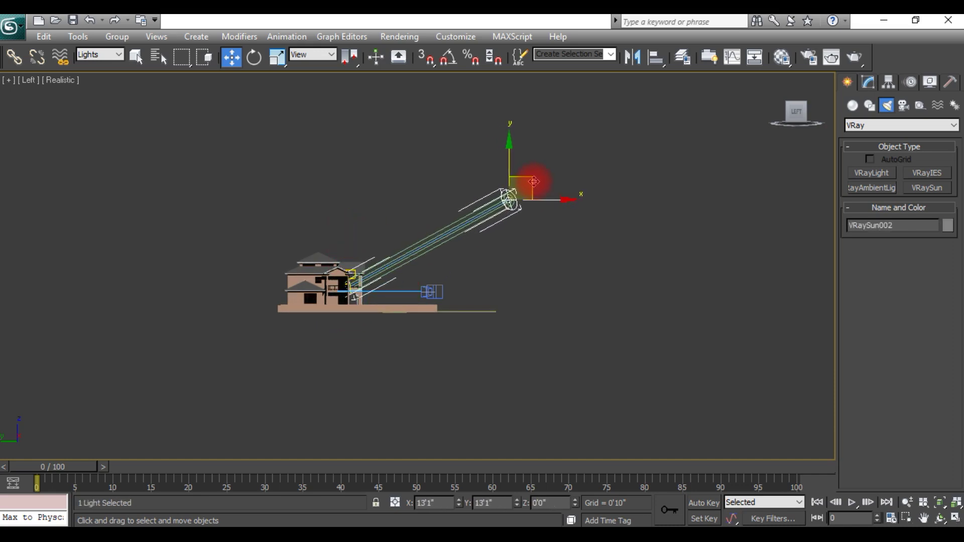
pyautogui.click(536, 211)
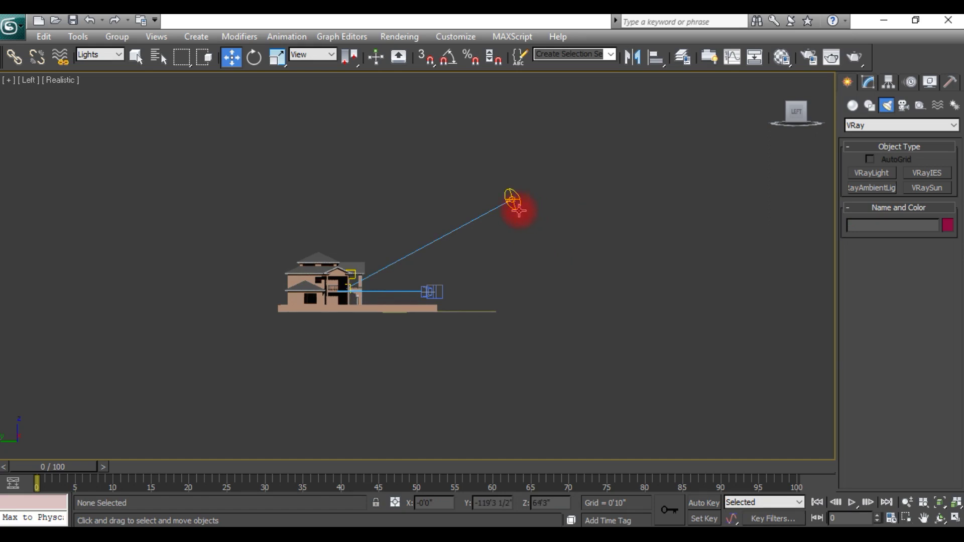
pyautogui.click(516, 202)
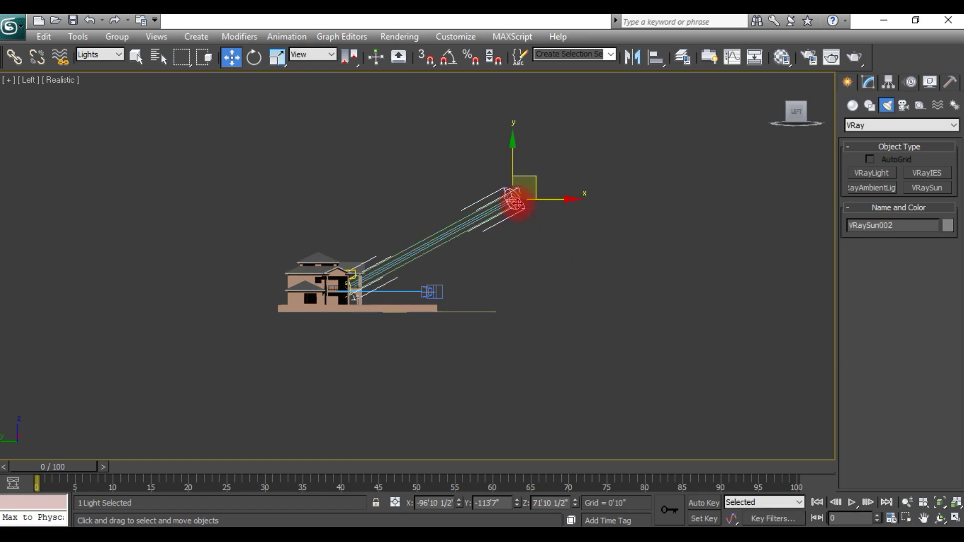
pyautogui.click(868, 82)
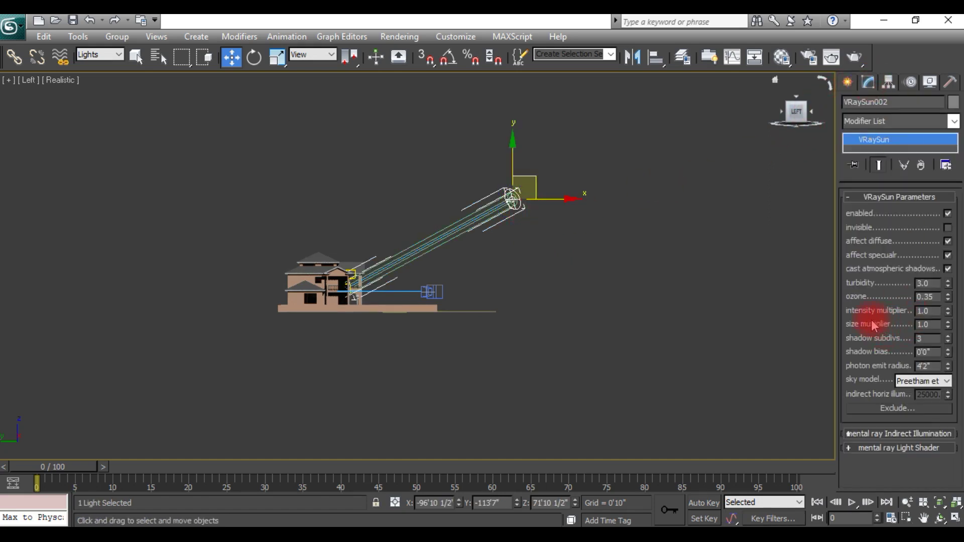
# - Switch VRaySun002's sky model to CIE Clear, with indirect horizontal illumination at 25000, then deselect the sun
pyautogui.doubleClick(929, 311)
pyautogui.doubleClick(929, 311)
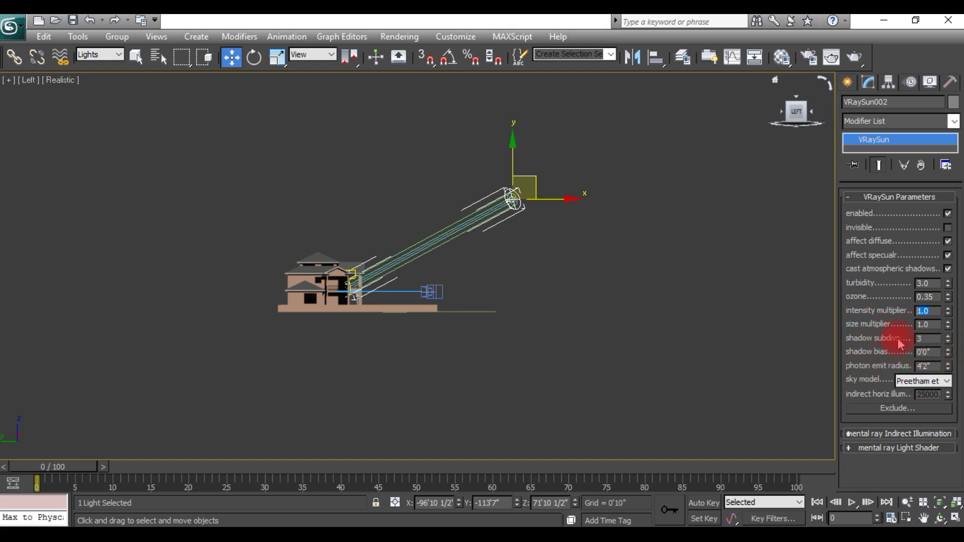
pyautogui.click(928, 382)
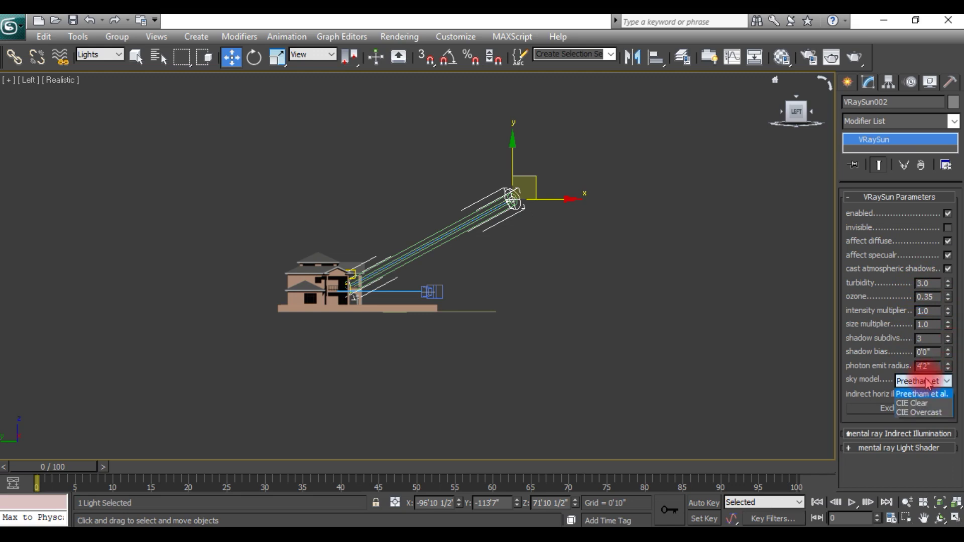
pyautogui.click(919, 403)
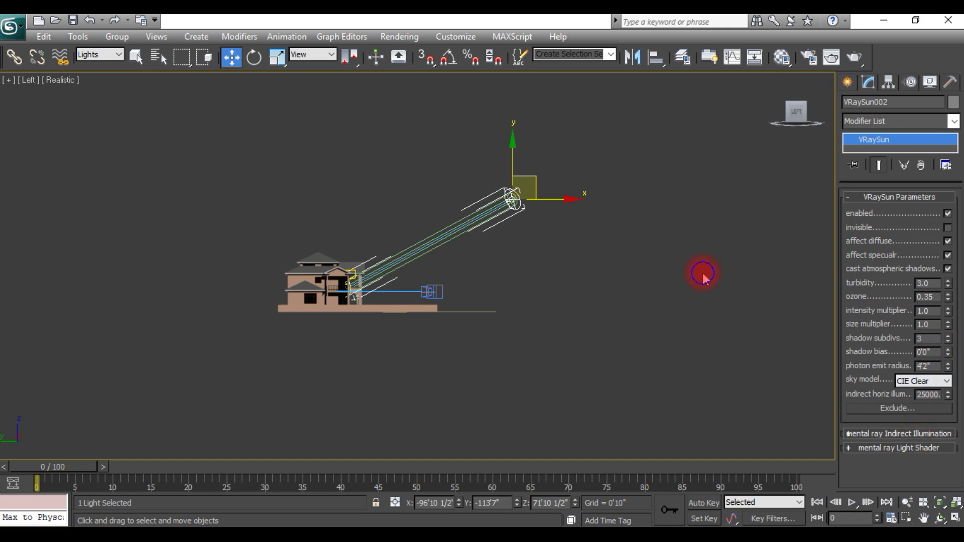
pyautogui.click(772, 164)
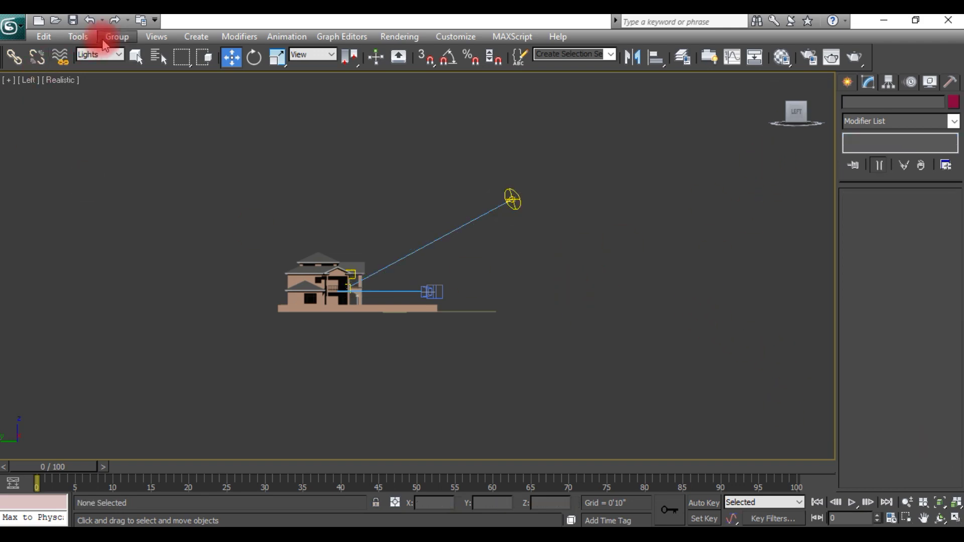
# - Filter selection to Cameras, select VRayPhysicalCamera001, scroll its parameters without changes, then deselect it
pyautogui.click(112, 57)
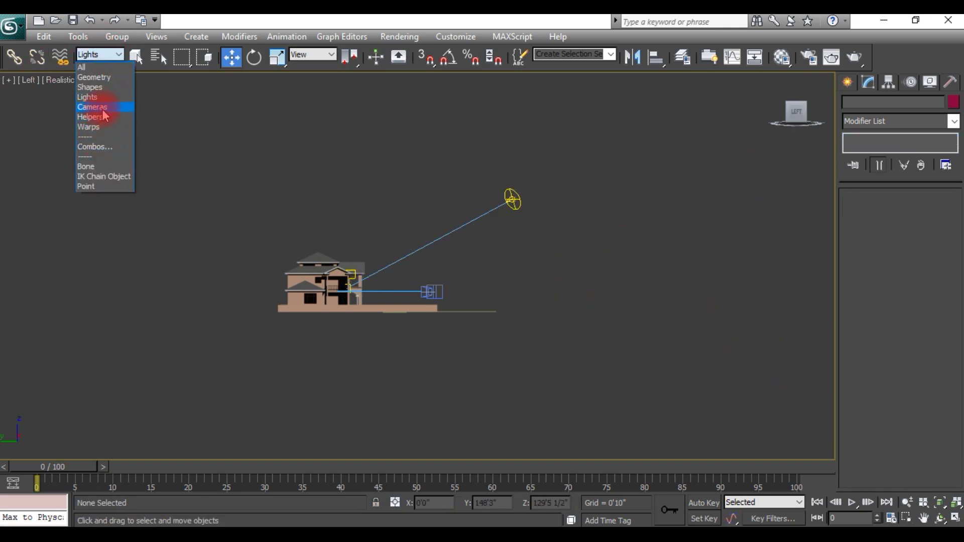
pyautogui.click(103, 108)
pyautogui.click(433, 291)
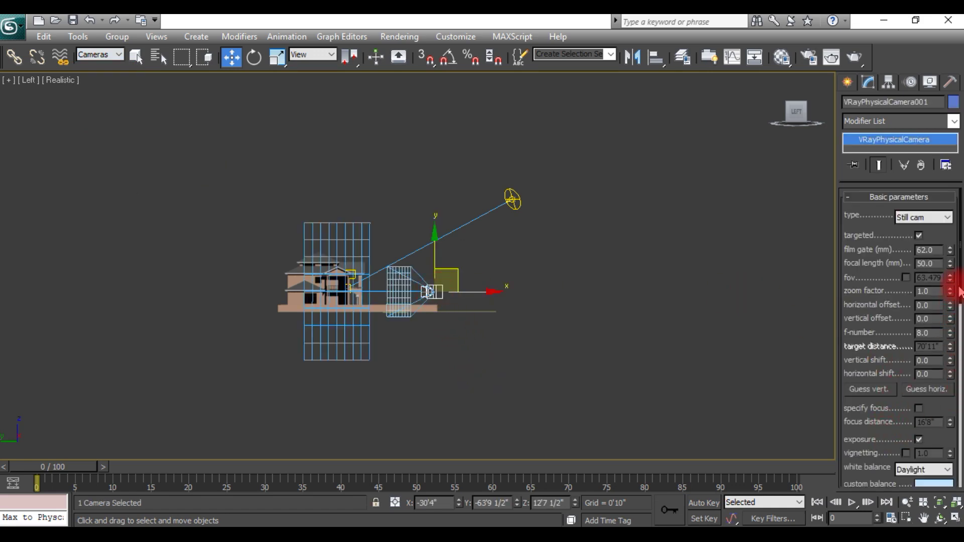
pyautogui.moveTo(960, 291)
pyautogui.mouseDown()
pyautogui.moveTo(960, 419)
pyautogui.moveTo(952, 321)
pyautogui.moveTo(961, 266)
pyautogui.moveTo(955, 280)
pyautogui.mouseUp()
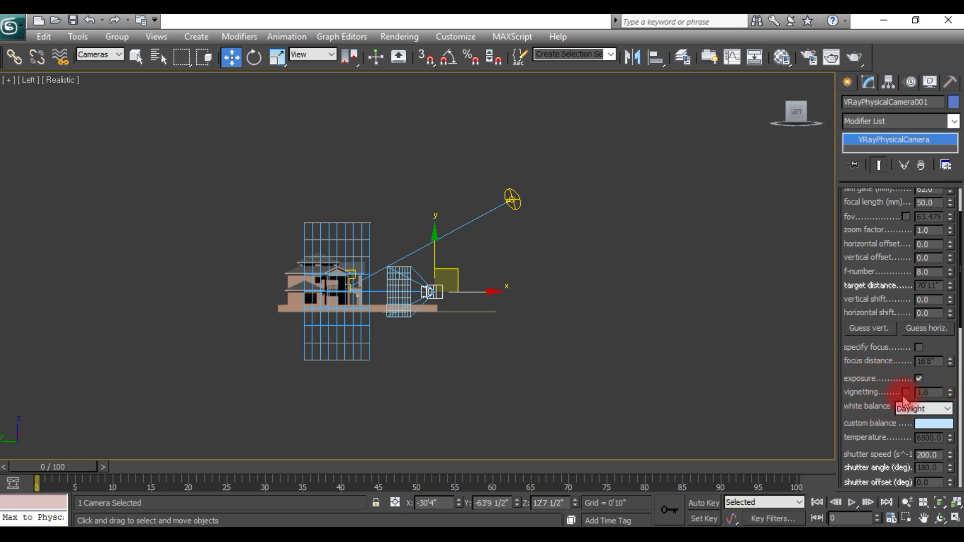
pyautogui.scroll(-10, 904, 397)
pyautogui.click(730, 318)
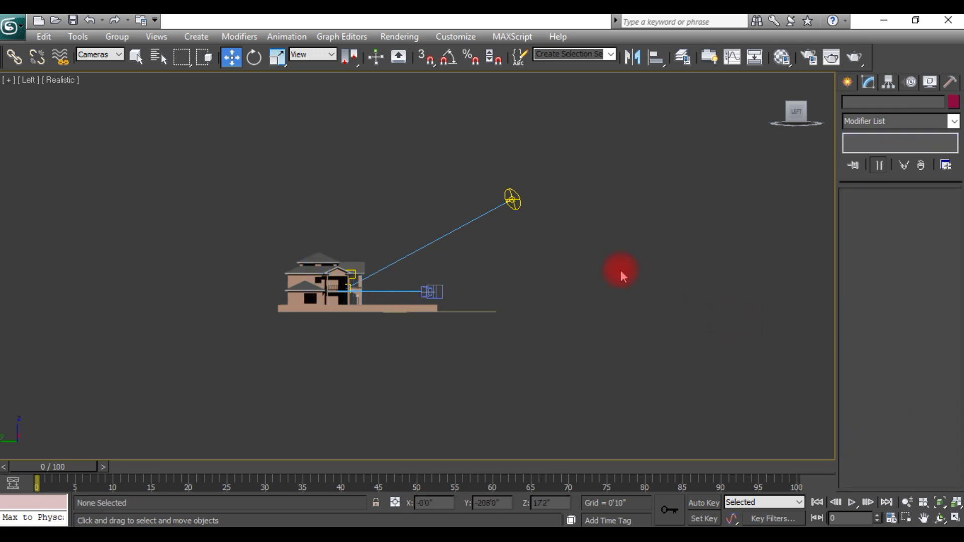
# - Pan and orbit the view around the house, then return to the four-viewport layout
pyautogui.moveTo(460, 274)
pyautogui.mouseDown(button='middle')
pyautogui.moveTo(539, 300)
pyautogui.moveTo(452, 334)
pyautogui.moveTo(493, 272)
pyautogui.mouseUp(button='middle')
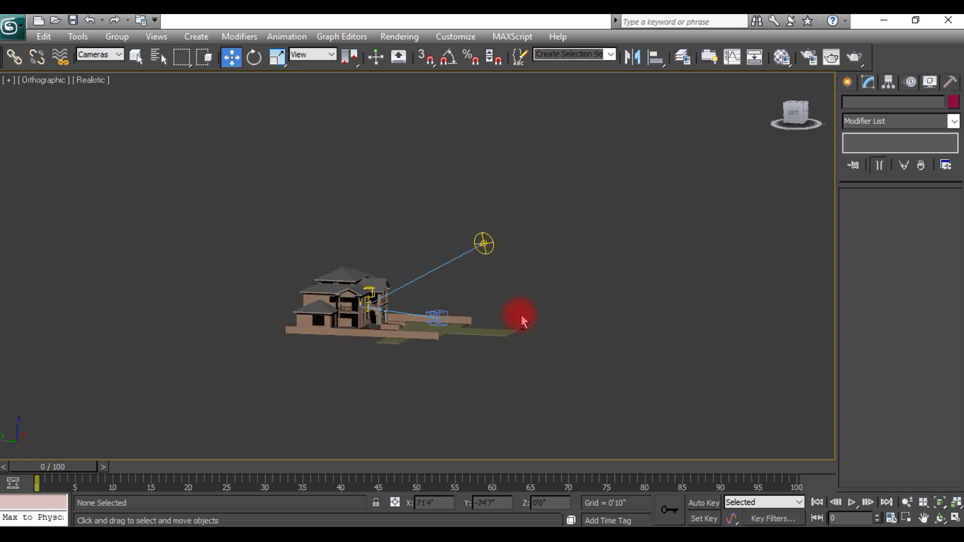
pyautogui.moveTo(520, 315)
pyautogui.keyDown('alt'); pyautogui.mouseDown(button='middle')
pyautogui.moveTo(437, 346)
pyautogui.moveTo(424, 327)
pyautogui.moveTo(377, 308)
pyautogui.moveTo(368, 323)
pyautogui.moveTo(384, 320)
pyautogui.moveTo(398, 340)
pyautogui.moveTo(409, 330)
pyautogui.moveTo(422, 264)
pyautogui.mouseUp(button='middle'); pyautogui.keyUp('alt')
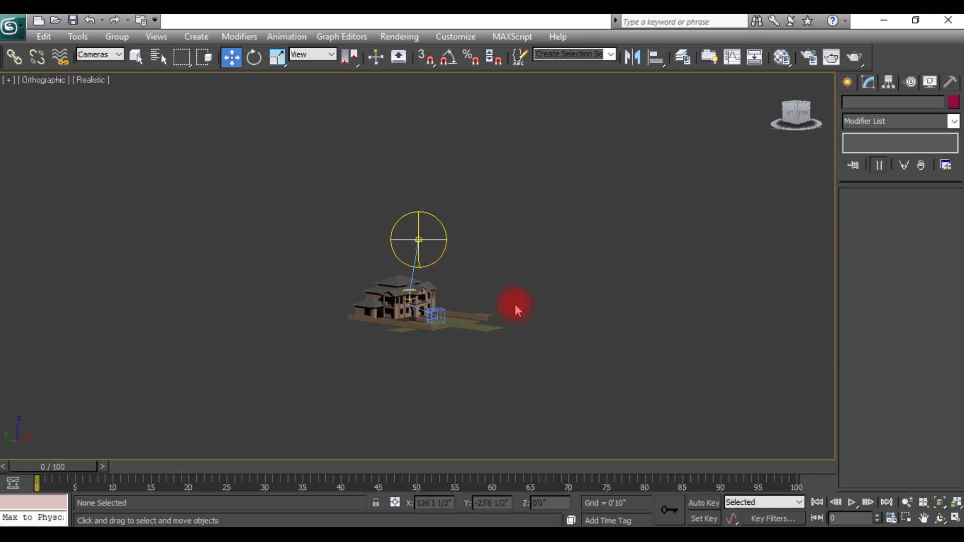
pyautogui.hotkey('alt', 'w')
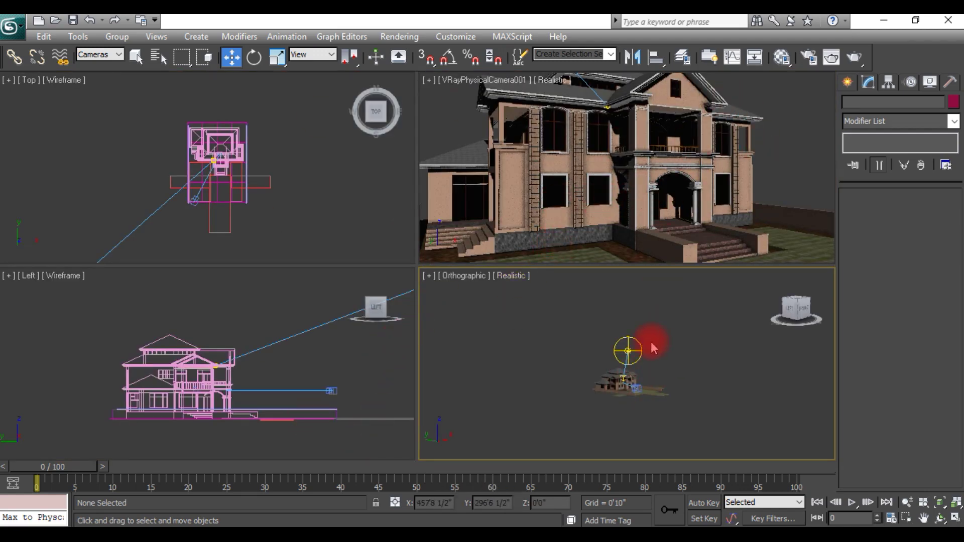
# - Make the VRayPhysicalCamera001 viewport active and bring up the V-Ray Render Setup
pyautogui.moveTo(675, 356); pyautogui.dragTo(665, 376, button='middle')
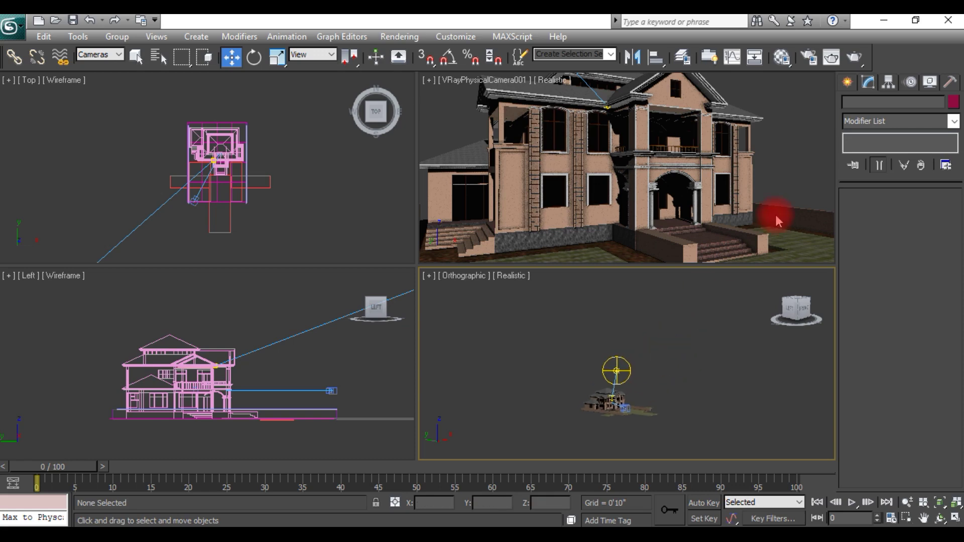
pyautogui.click(794, 133)
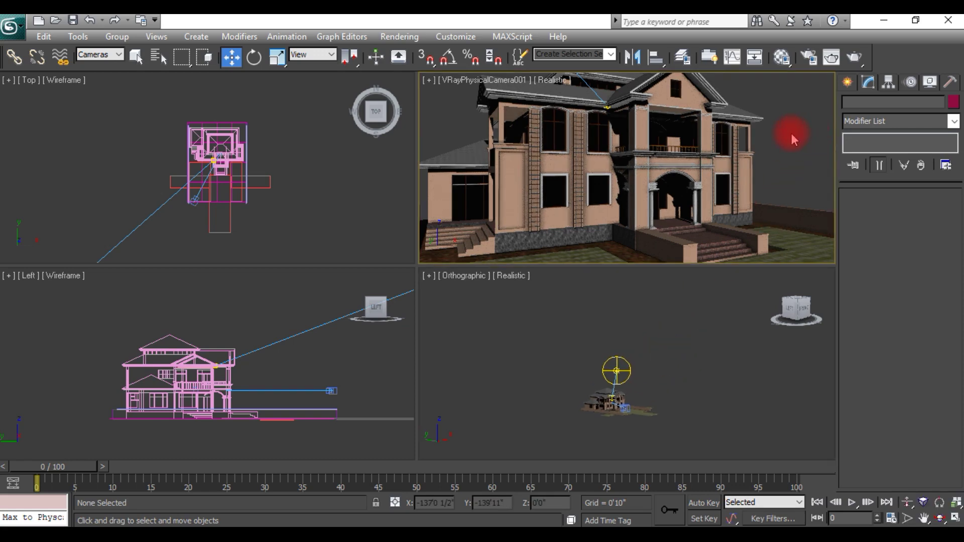
pyautogui.click(809, 60)
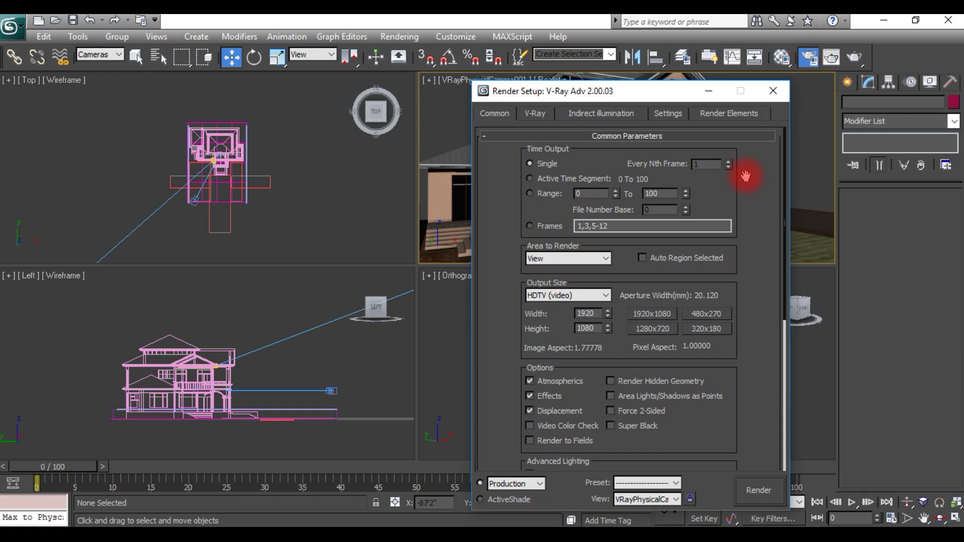
# - Keep Area to Render set to the whole View and reposition the Render Setup window
pyautogui.click(592, 259)
pyautogui.click(593, 259)
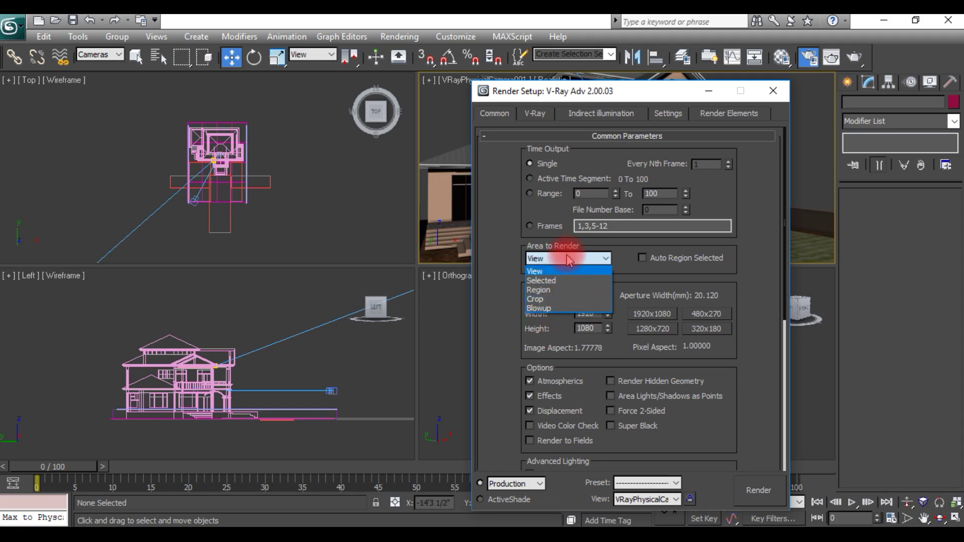
pyautogui.click(552, 259)
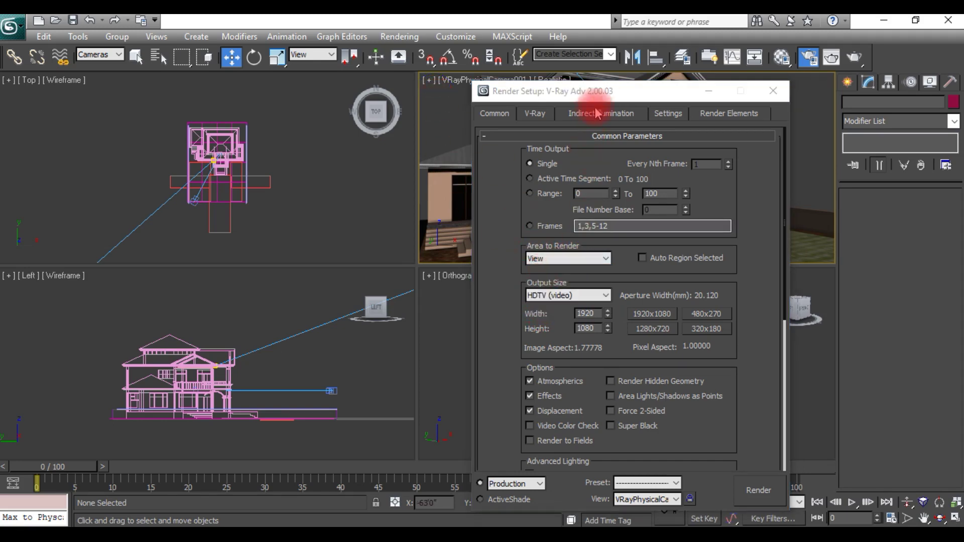
pyautogui.moveTo(600, 93); pyautogui.dragTo(336, 186)
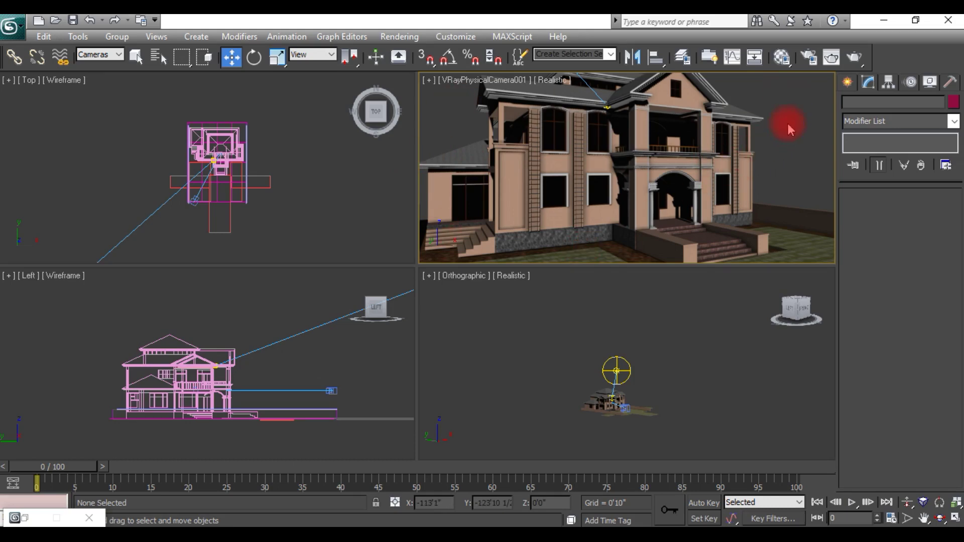
pyautogui.click(808, 57)
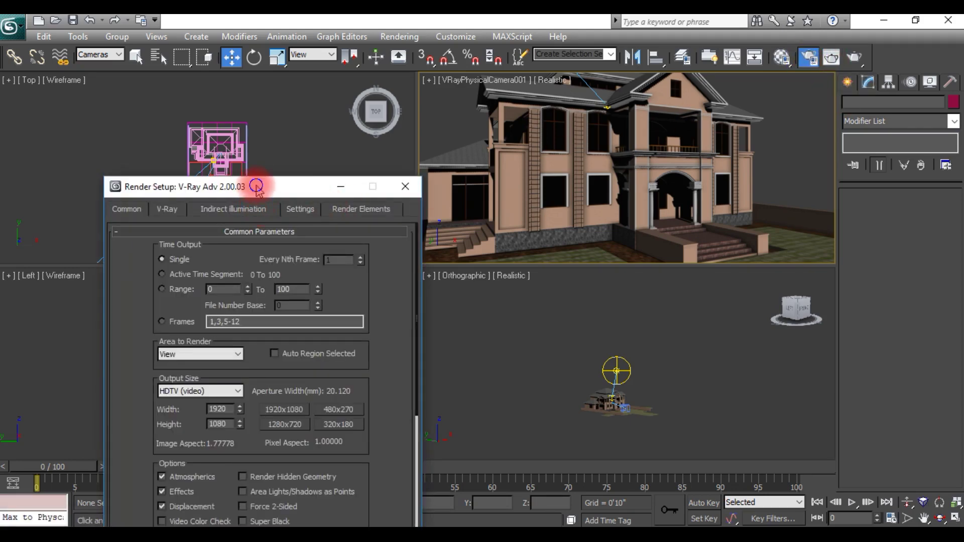
pyautogui.moveTo(253, 186); pyautogui.dragTo(272, 85)
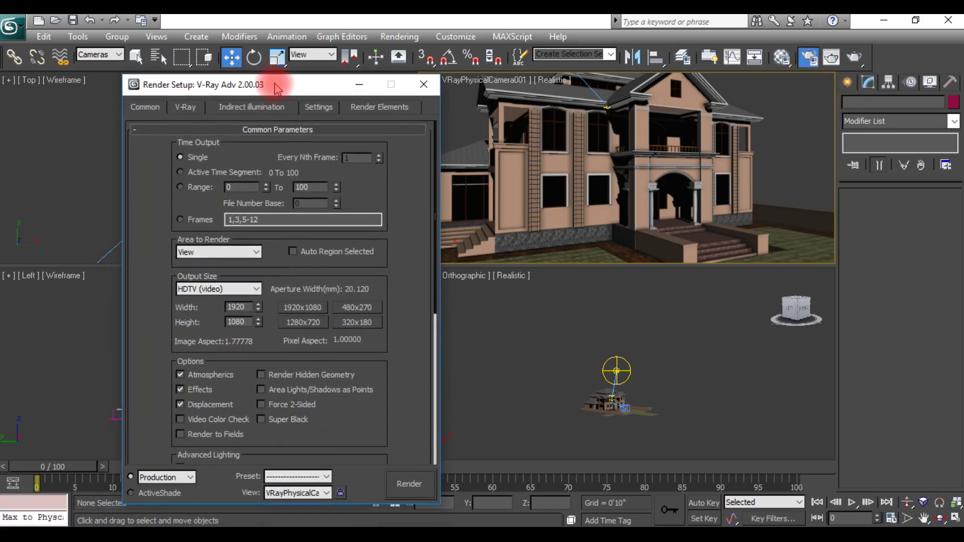
# - Keep the HDTV output at 1920x1080 after a trial width edit, and show the V-Ray settings
pyautogui.click(197, 290)
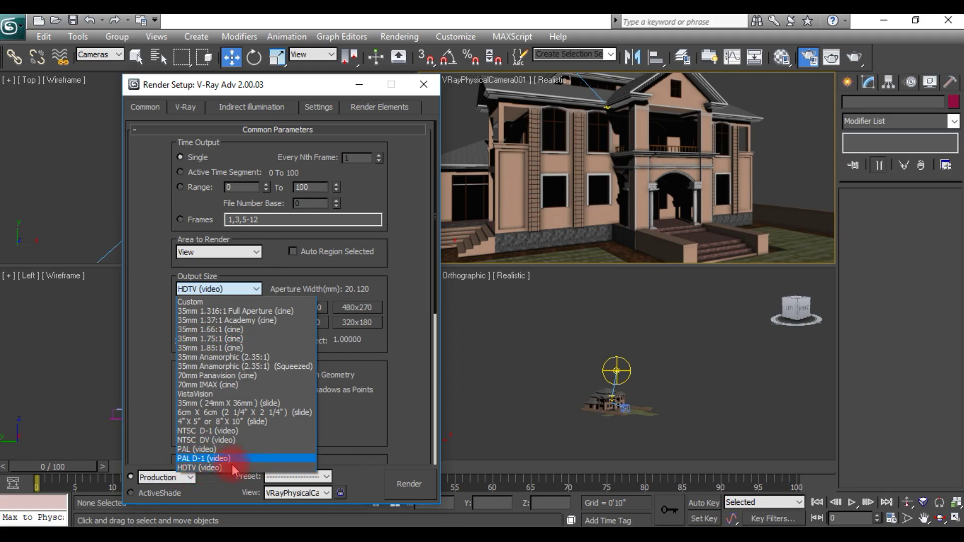
pyautogui.click(344, 422)
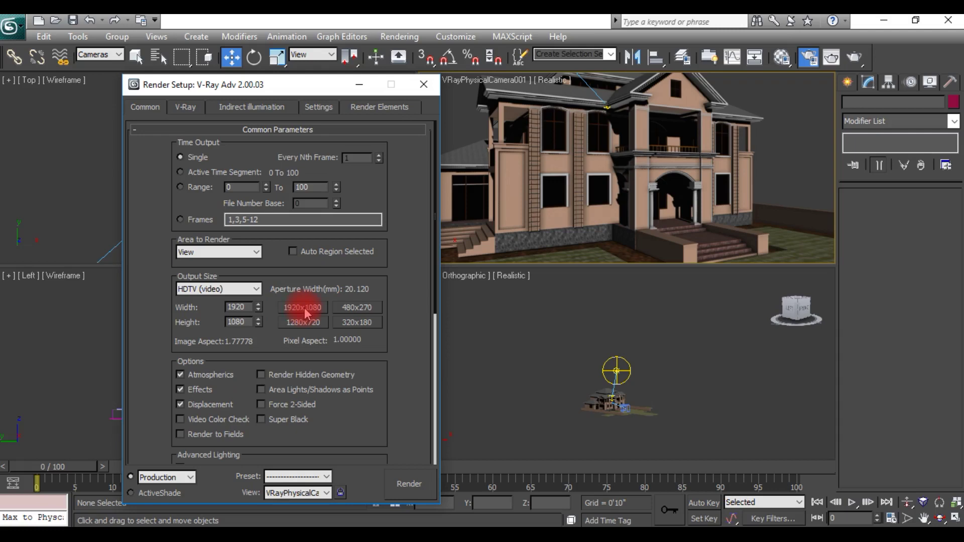
pyautogui.moveTo(247, 307); pyautogui.dragTo(210, 302)
pyautogui.write('3')
pyautogui.press('Escape')
pyautogui.click(301, 308)
pyautogui.click(189, 108)
# - Expand the V-Ray Authorization details and keep Adaptive DMC as the image sampler
pyautogui.click(288, 130)
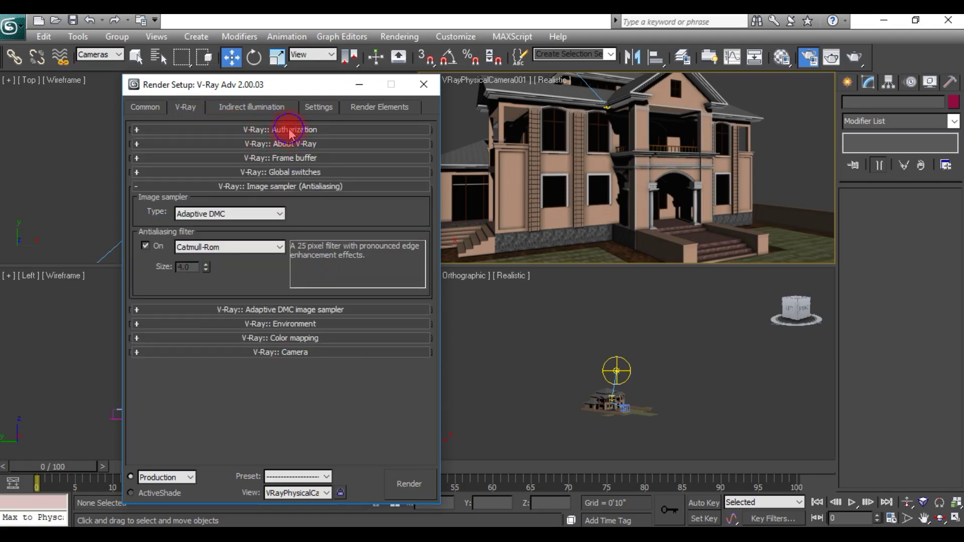
pyautogui.click(290, 131)
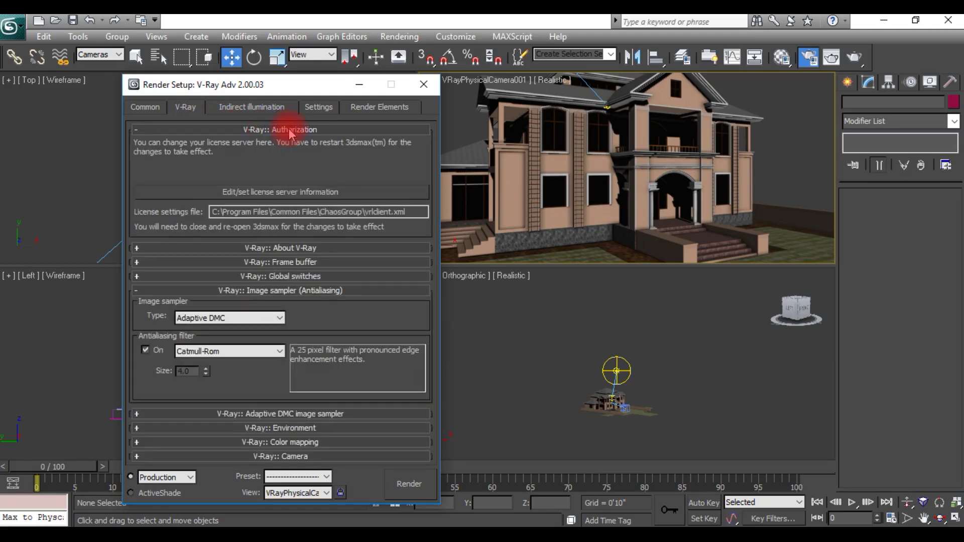
pyautogui.click(226, 318)
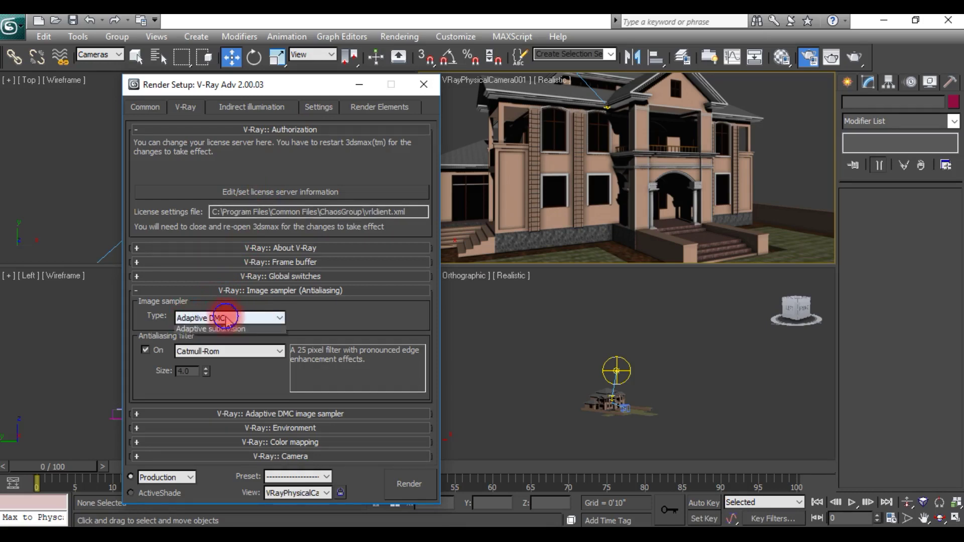
pyautogui.click(214, 335)
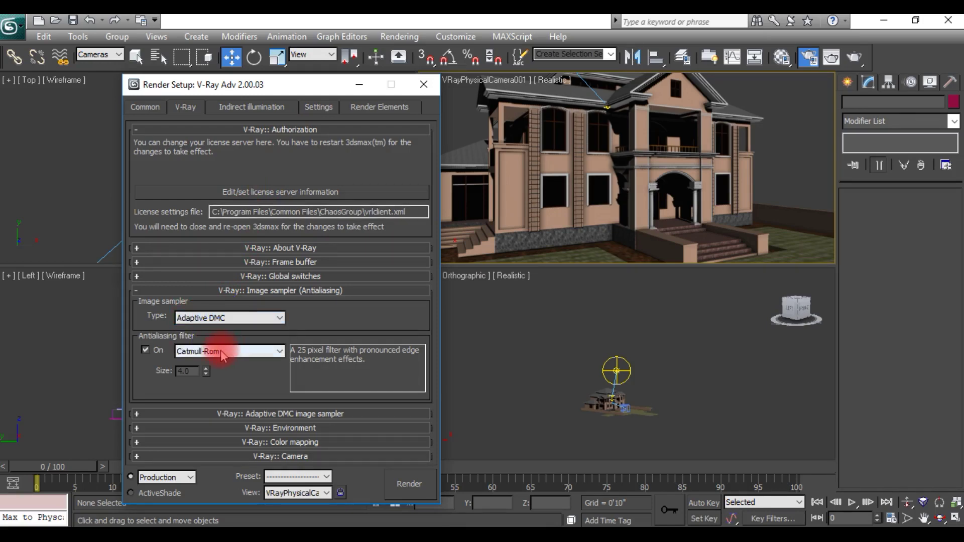
# - Try the Video antialiasing filter, revert to Catmull-Rom, and collapse the Image sampler rollout
pyautogui.click(222, 352)
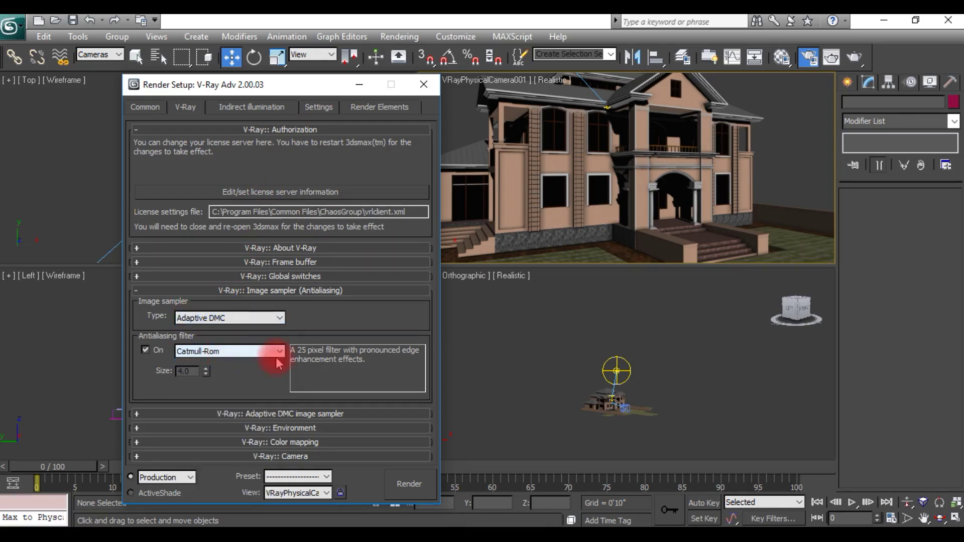
pyautogui.click(221, 351)
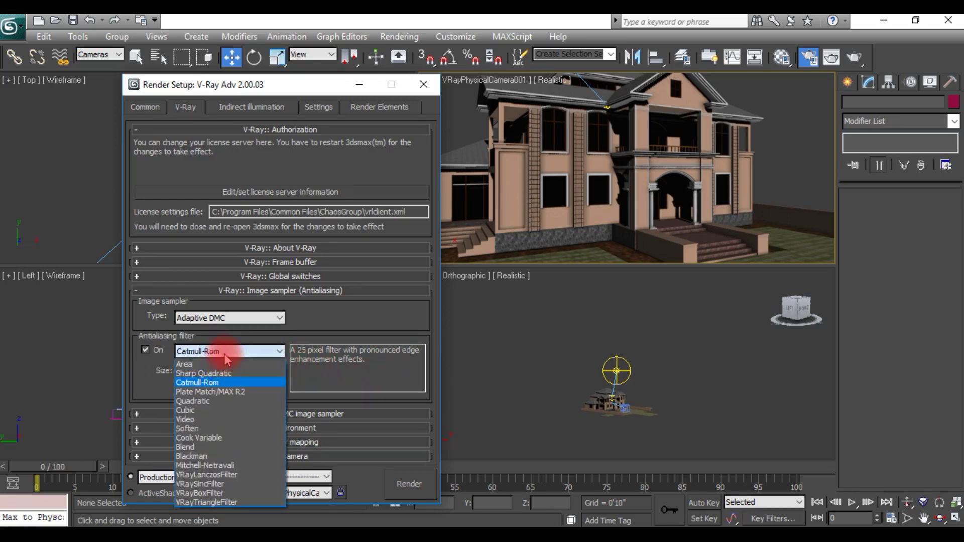
pyautogui.click(188, 419)
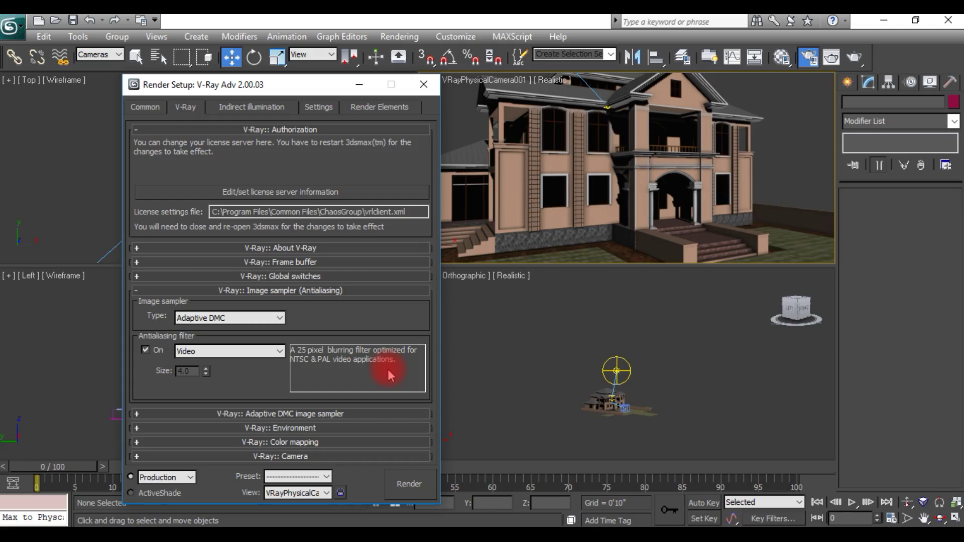
pyautogui.click(251, 351)
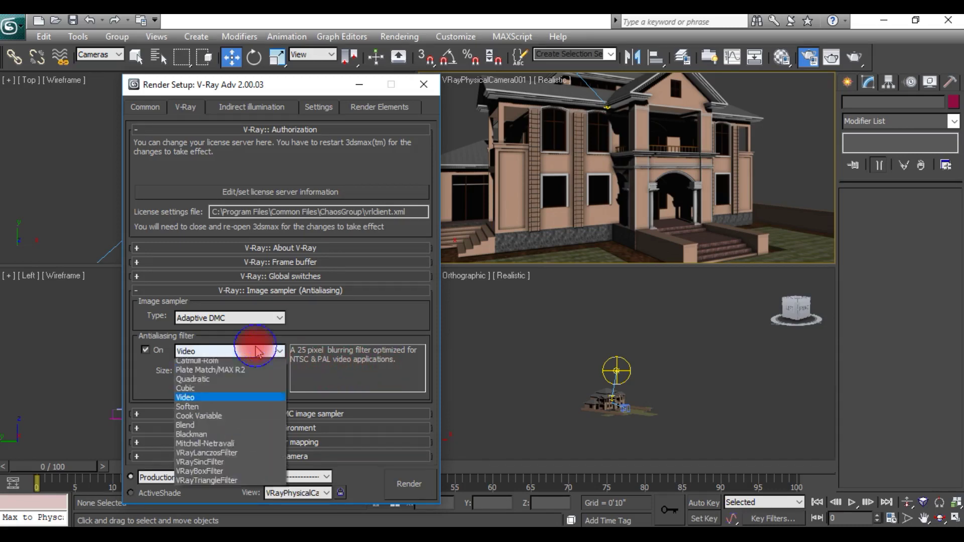
pyautogui.click(194, 383)
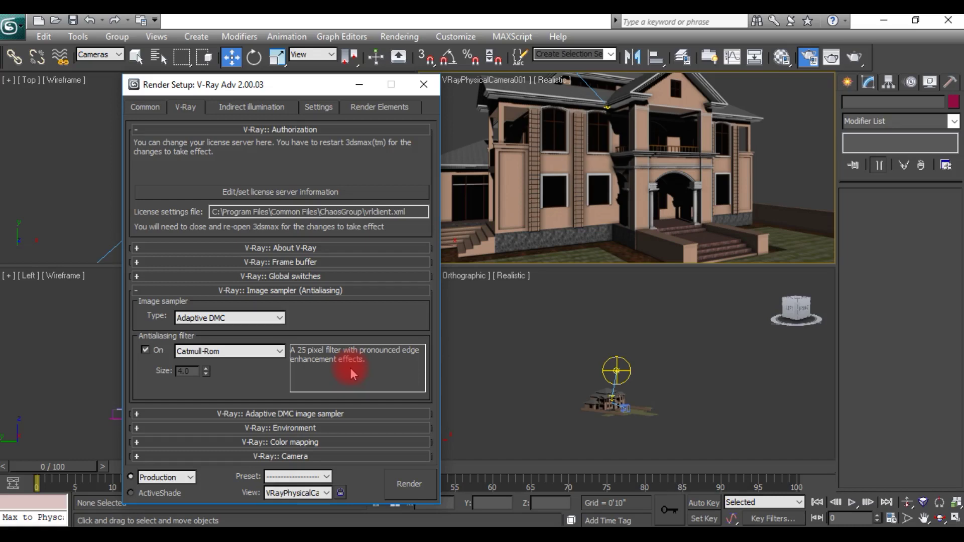
pyautogui.click(254, 352)
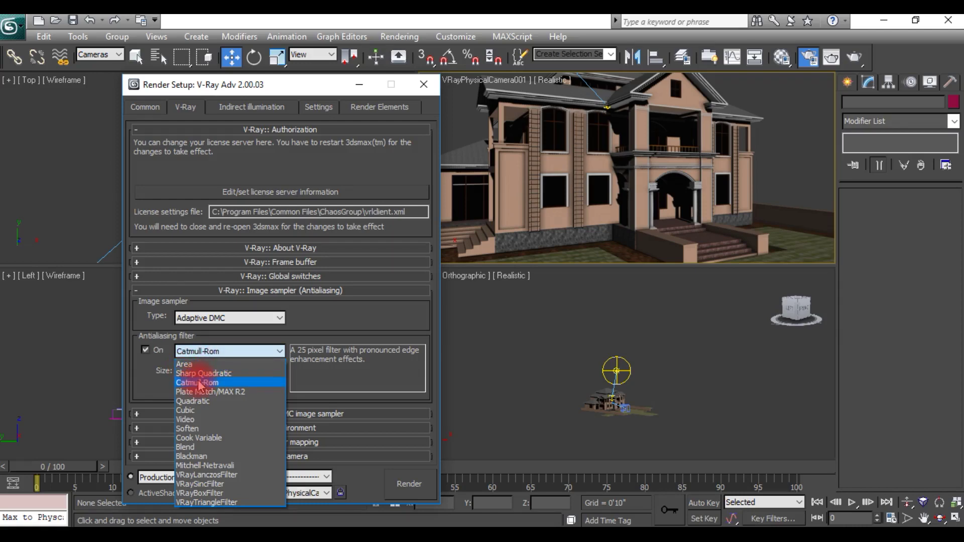
pyautogui.click(321, 382)
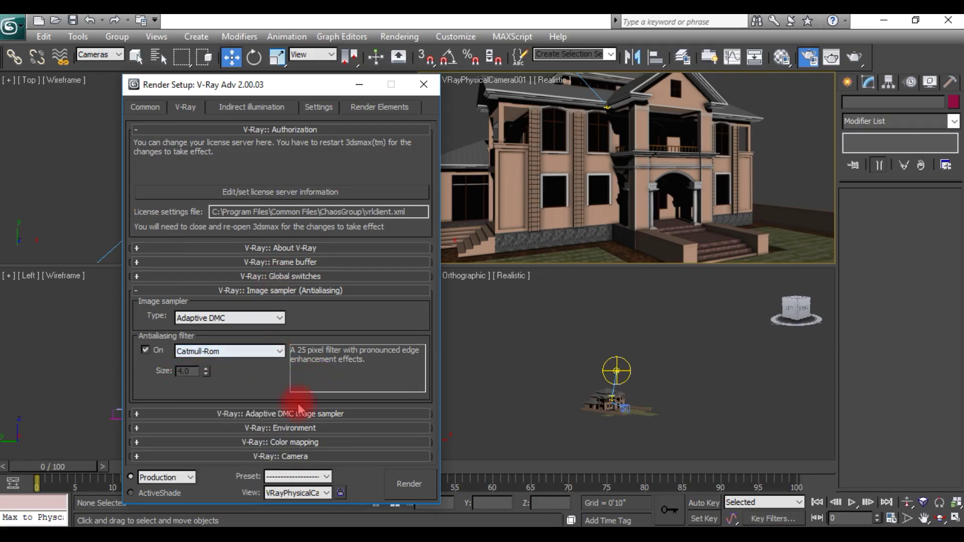
pyautogui.click(287, 291)
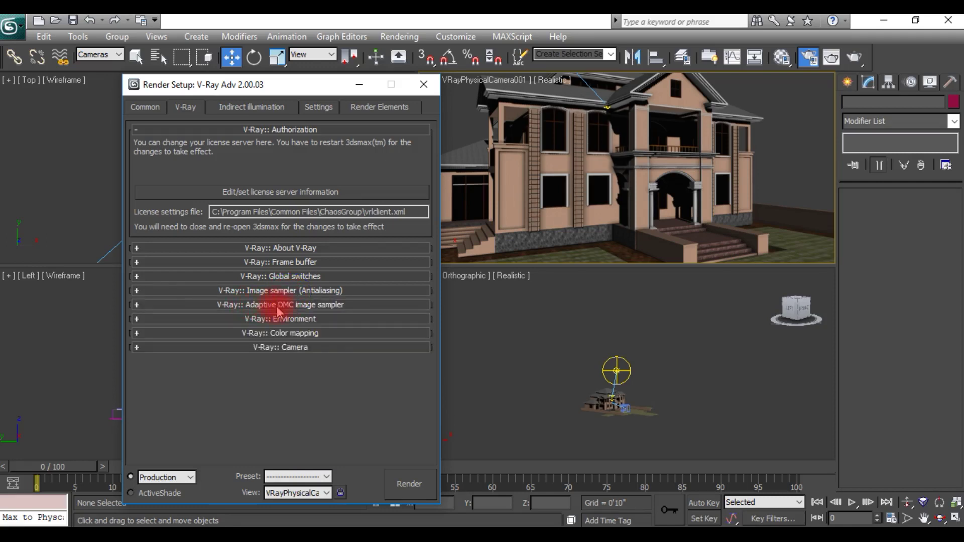
# - Open and collapse the Adaptive DMC and Environment rollouts without changes
pyautogui.click(279, 305)
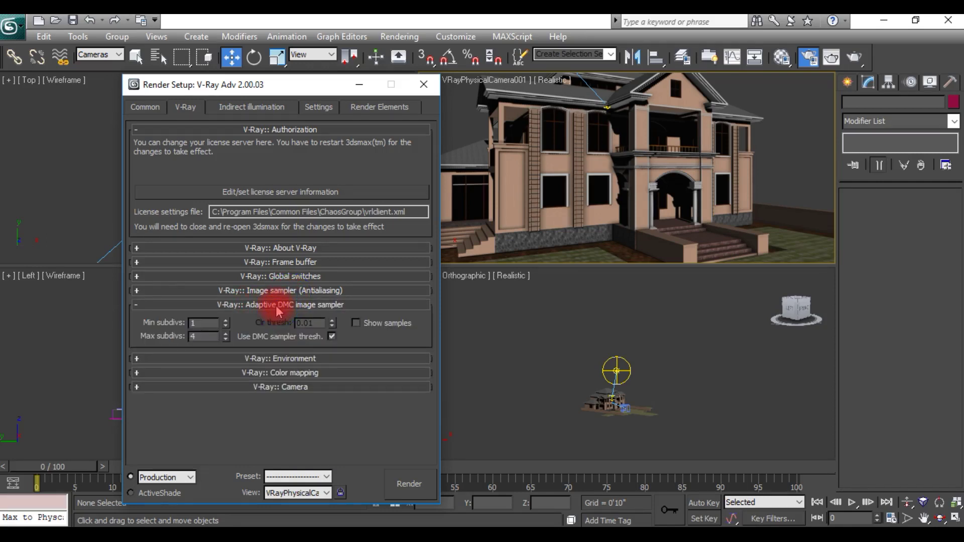
pyautogui.click(278, 306)
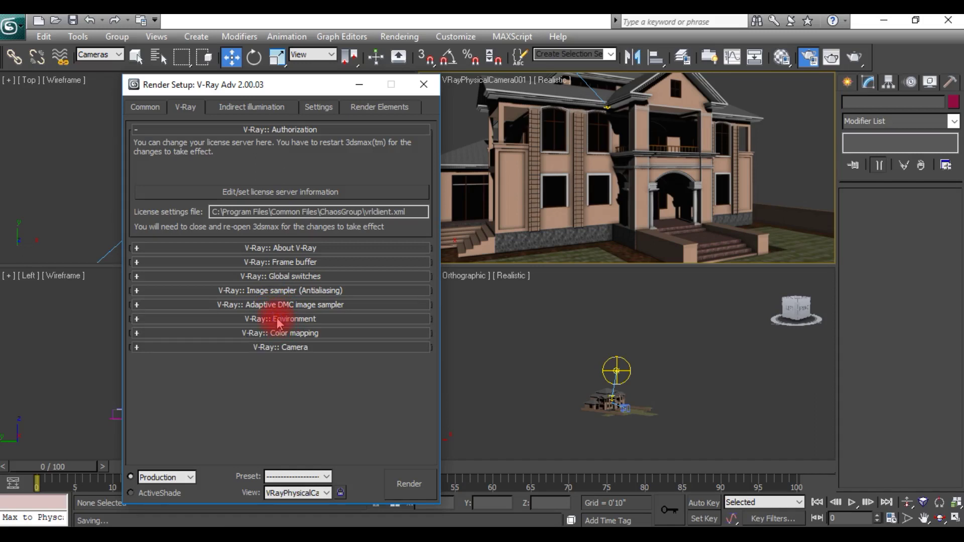
pyautogui.click(277, 320)
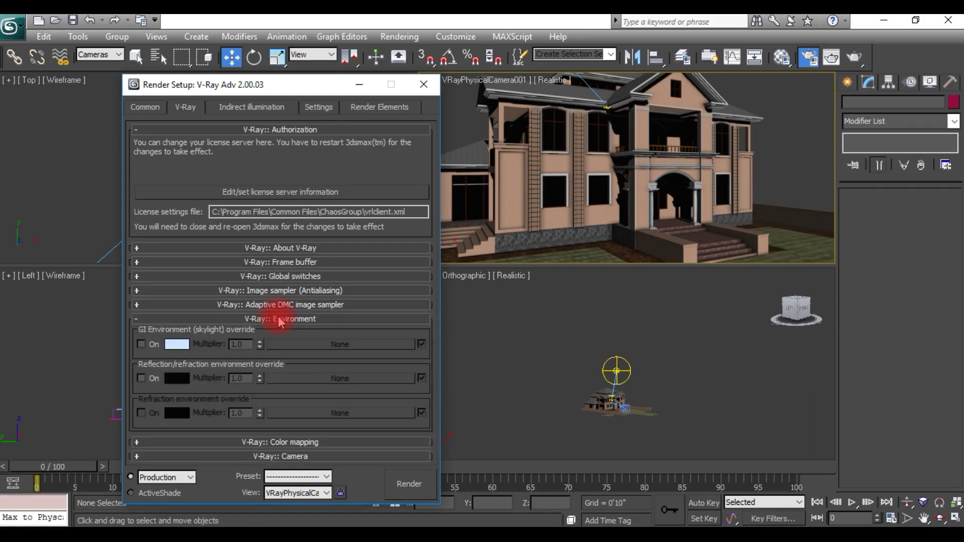
pyautogui.click(279, 320)
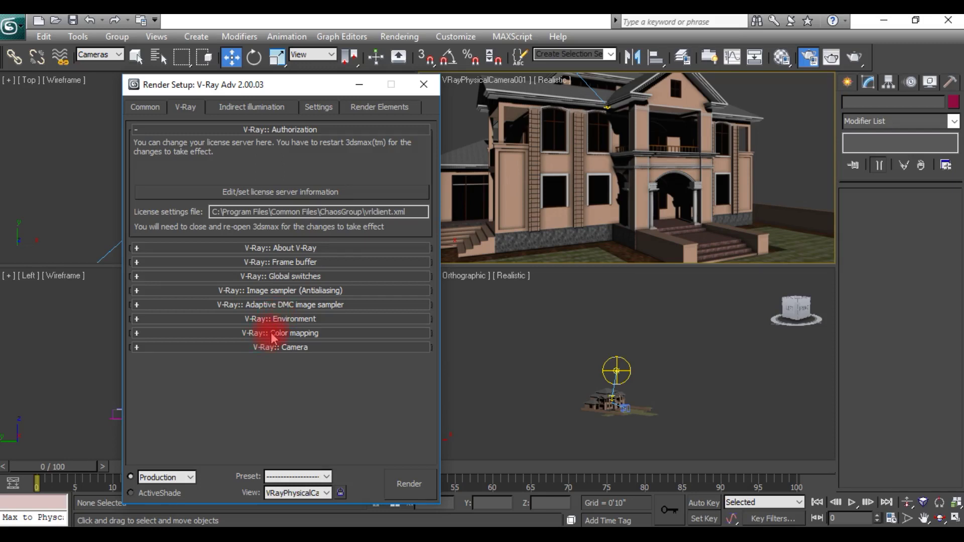
# - Keep the Color mapping type as Exponential and collapse the Color mapping rollout
pyautogui.click(274, 335)
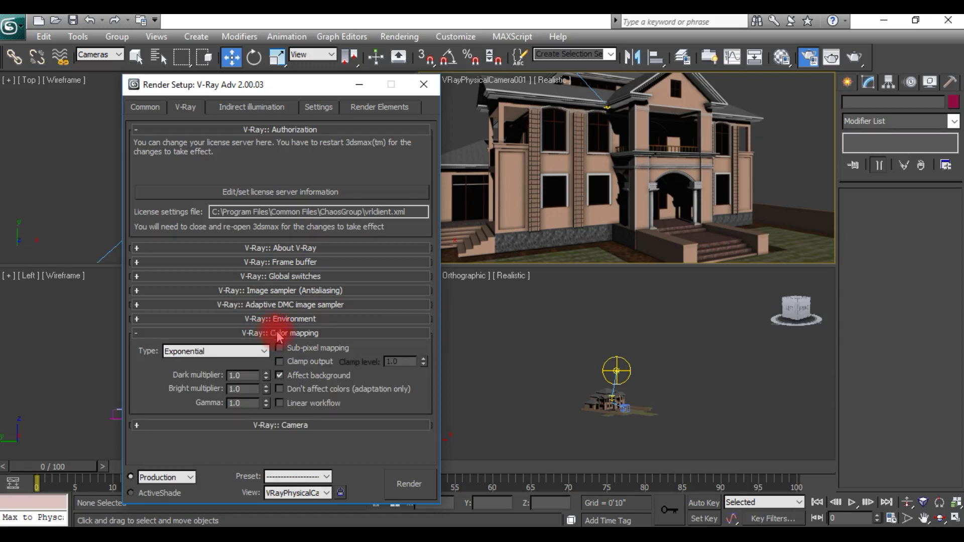
pyautogui.click(196, 351)
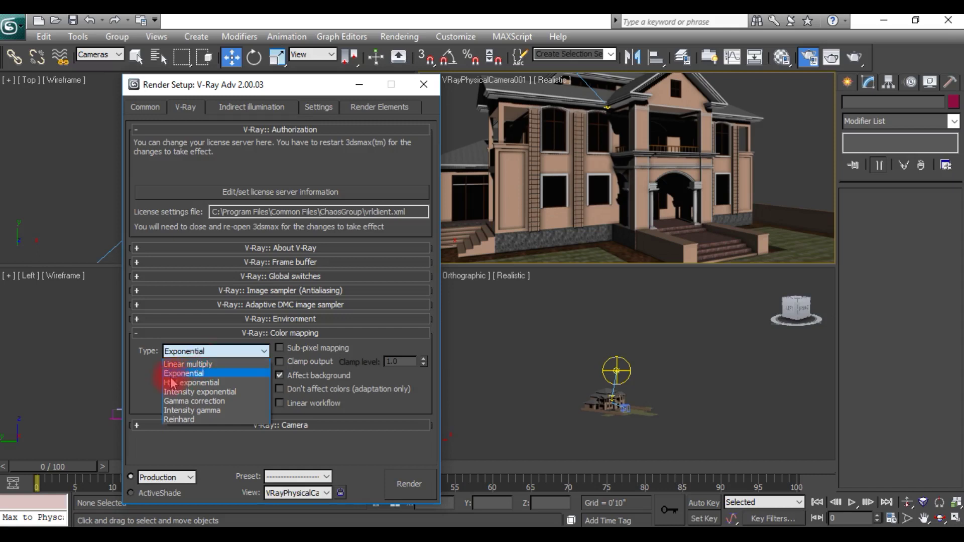
pyautogui.click(232, 373)
pyautogui.click(173, 351)
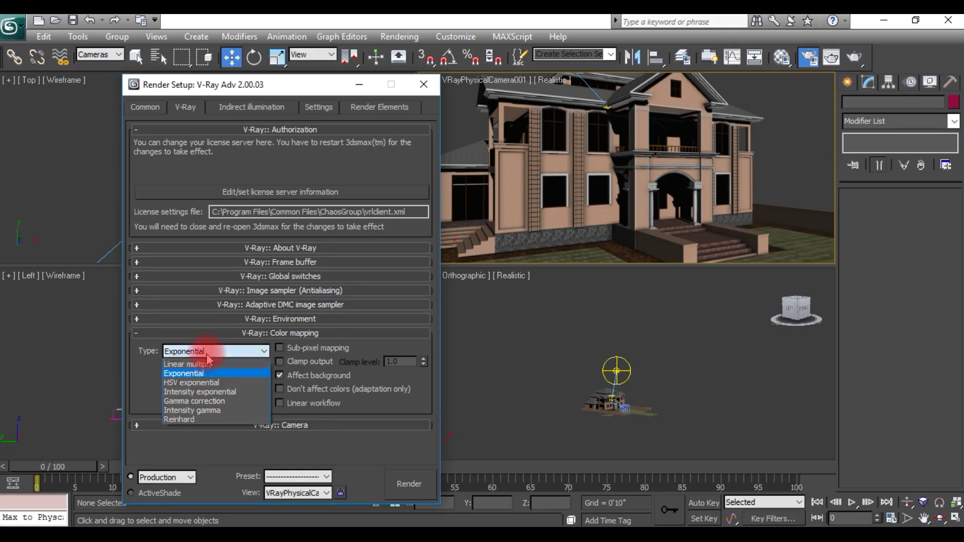
pyautogui.click(237, 351)
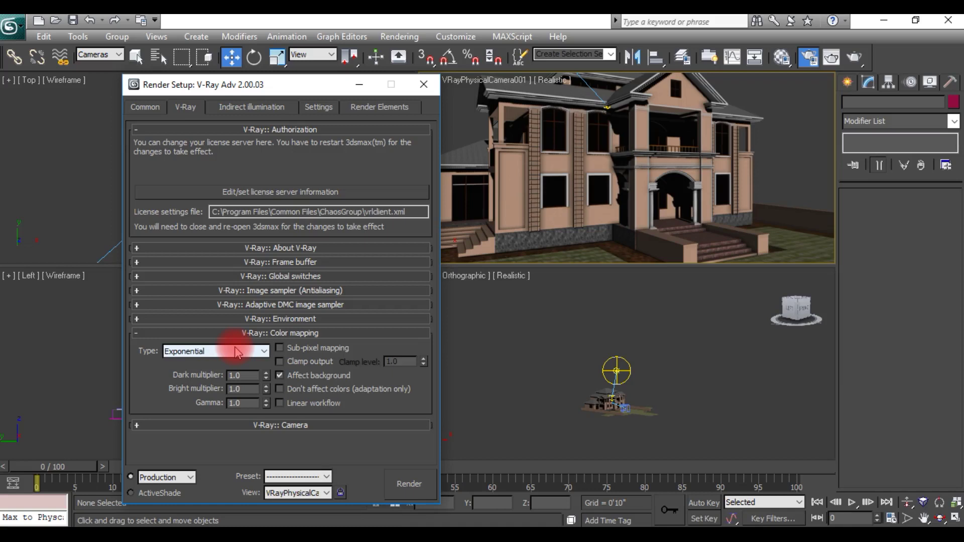
pyautogui.click(236, 347)
pyautogui.click(217, 349)
pyautogui.click(217, 348)
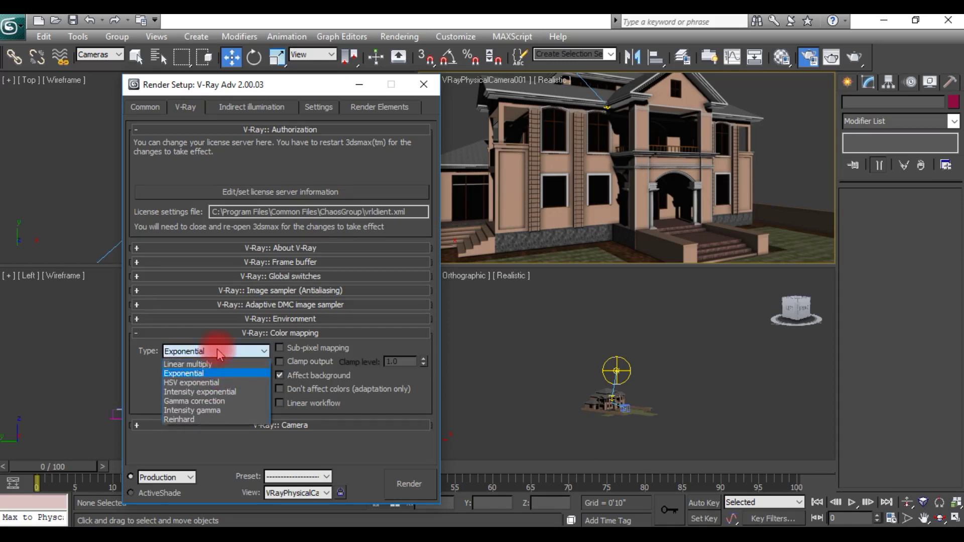
pyautogui.click(217, 349)
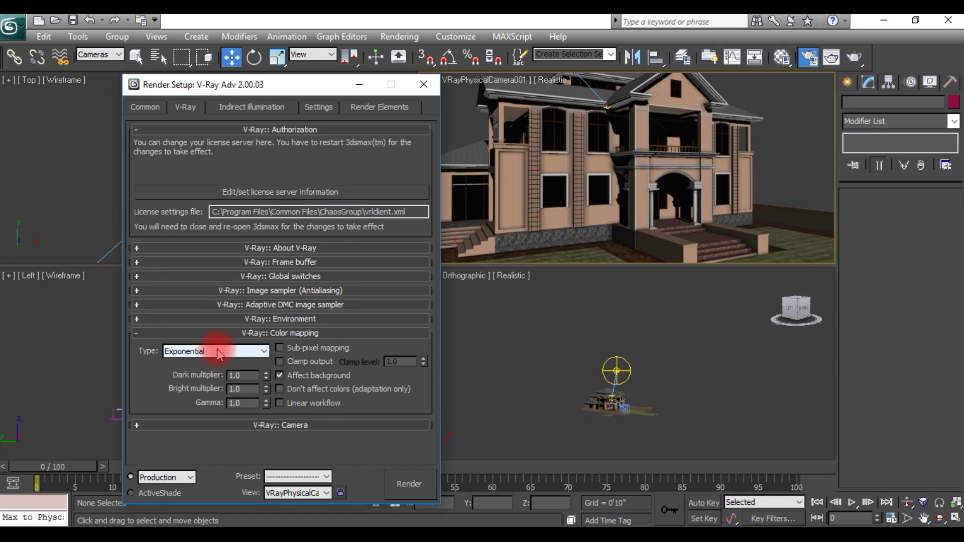
pyautogui.click(273, 334)
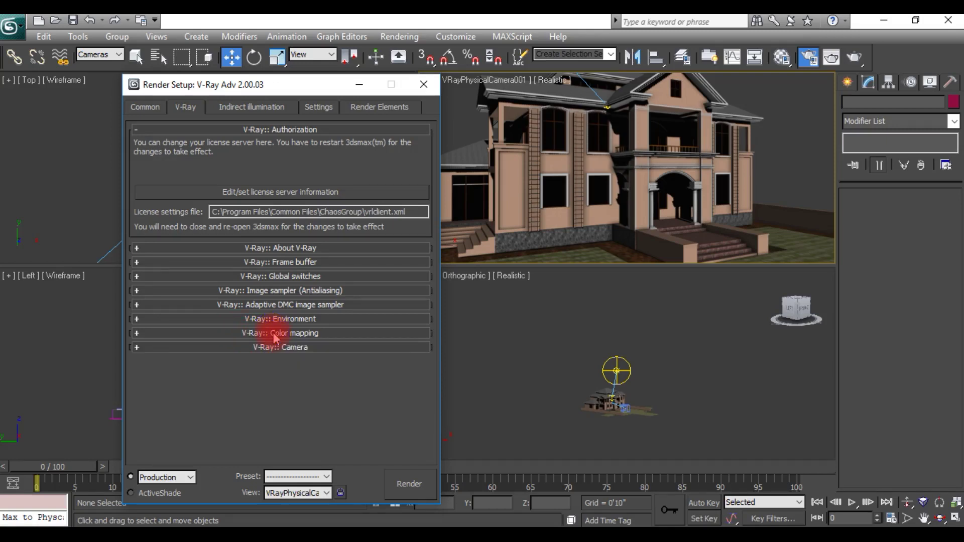
# - Open and close the V-Ray Camera rollout, then show the Indirect illumination settings
pyautogui.click(279, 347)
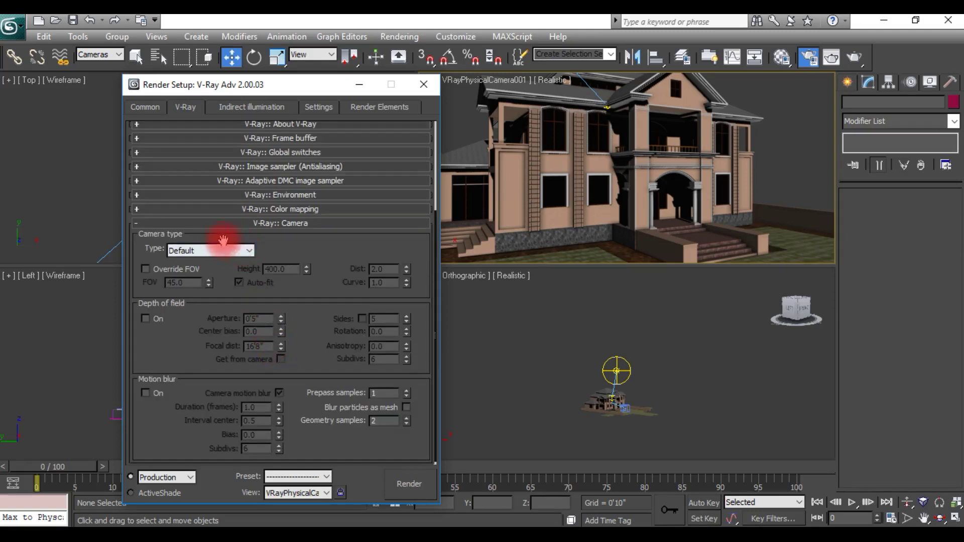
pyautogui.click(268, 223)
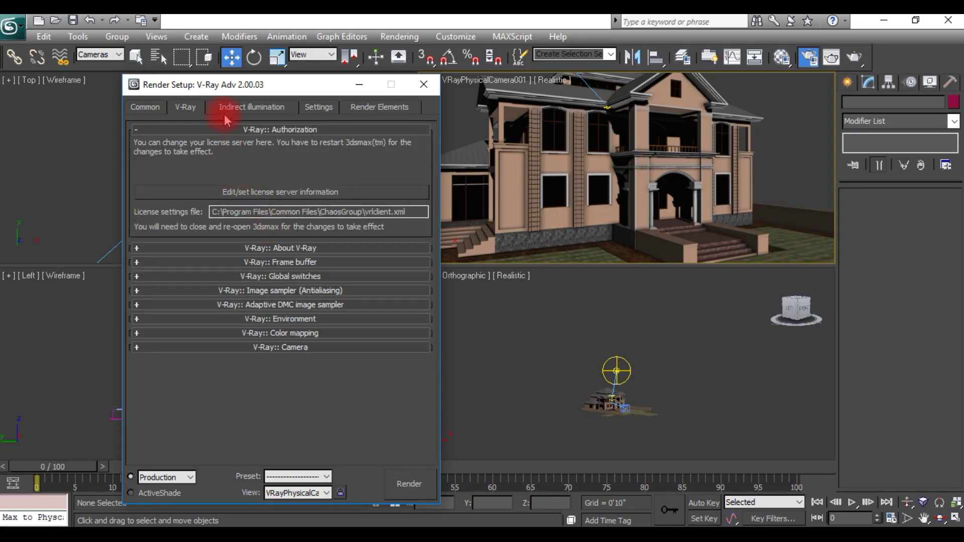
pyautogui.click(247, 107)
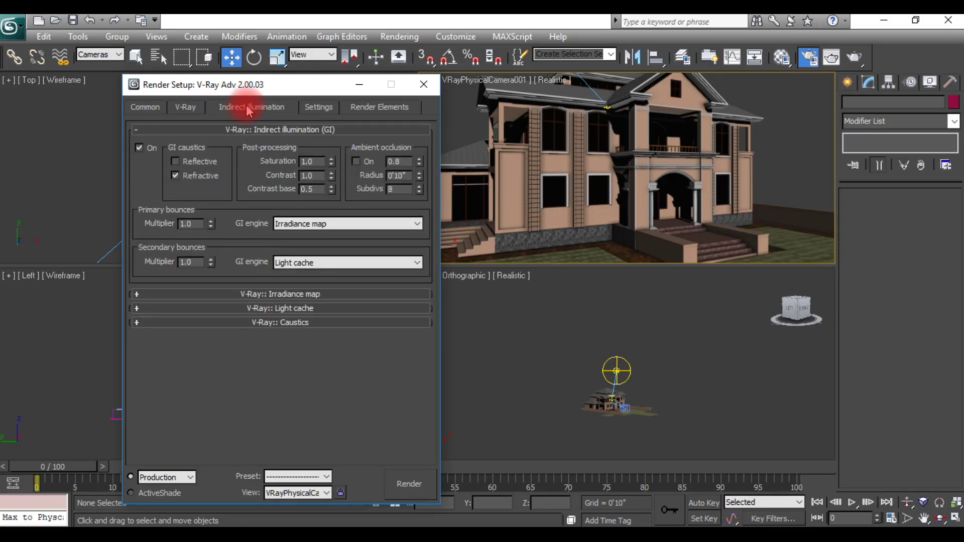
# - Keep GI on with Irradiance map primary and Light cache secondary bounces, then collapse the GI rollout
pyautogui.click(139, 147)
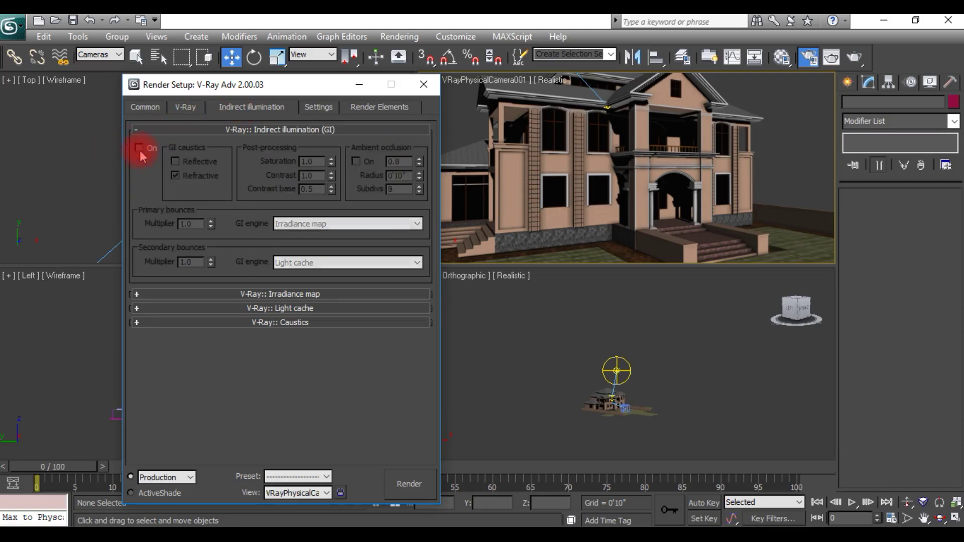
pyautogui.click(140, 150)
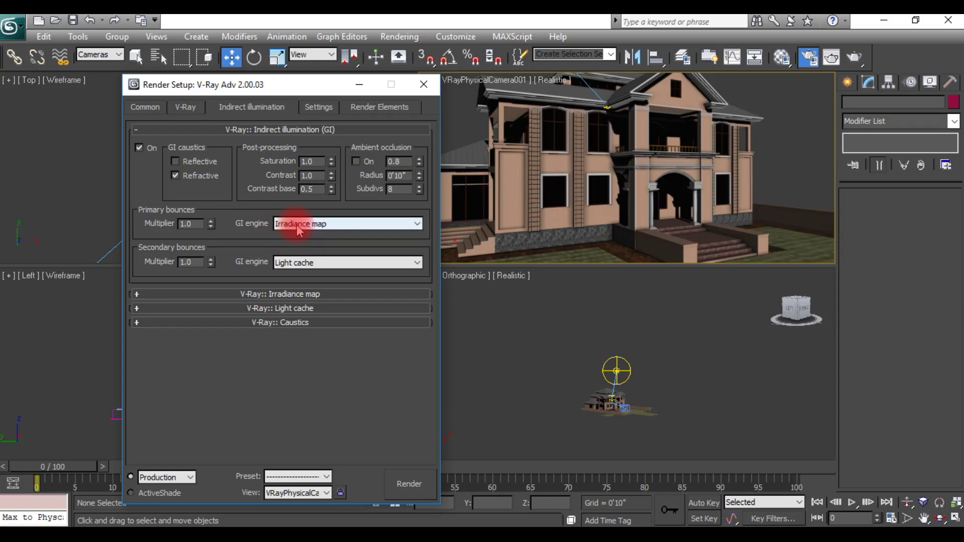
pyautogui.click(314, 225)
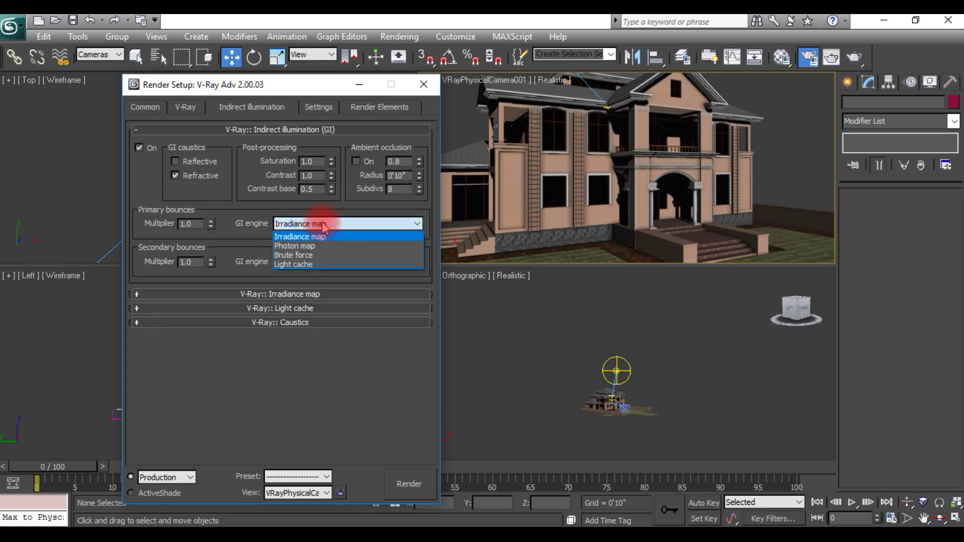
pyautogui.click(331, 226)
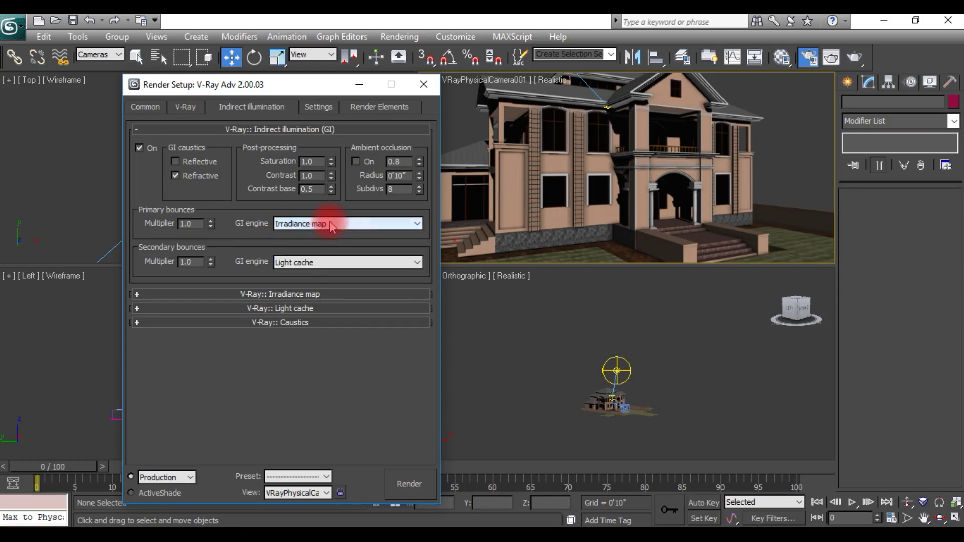
pyautogui.click(306, 264)
pyautogui.click(296, 294)
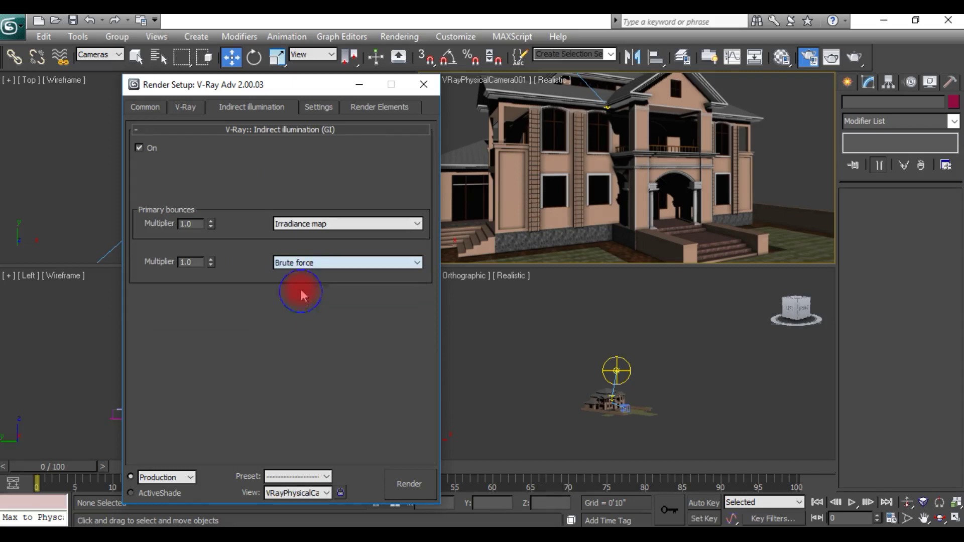
pyautogui.click(294, 263)
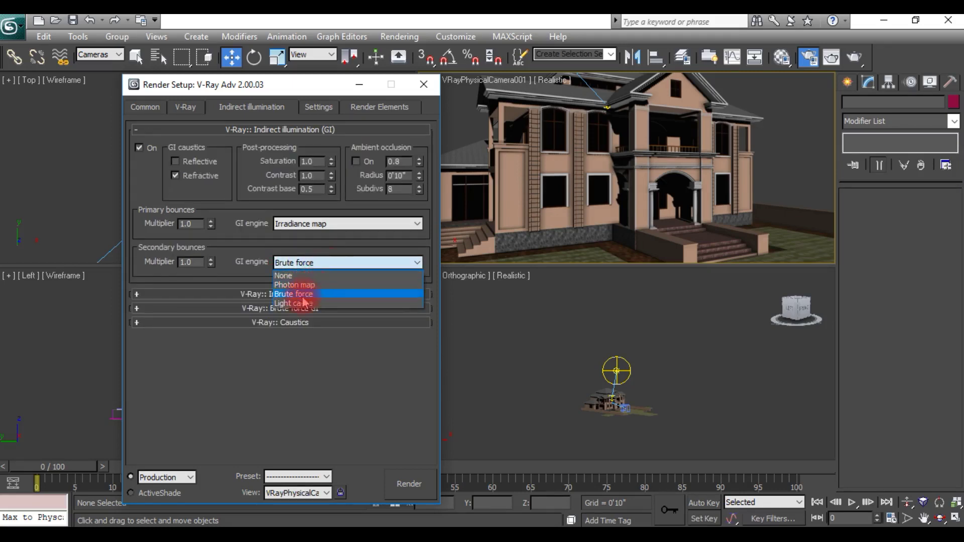
pyautogui.click(294, 304)
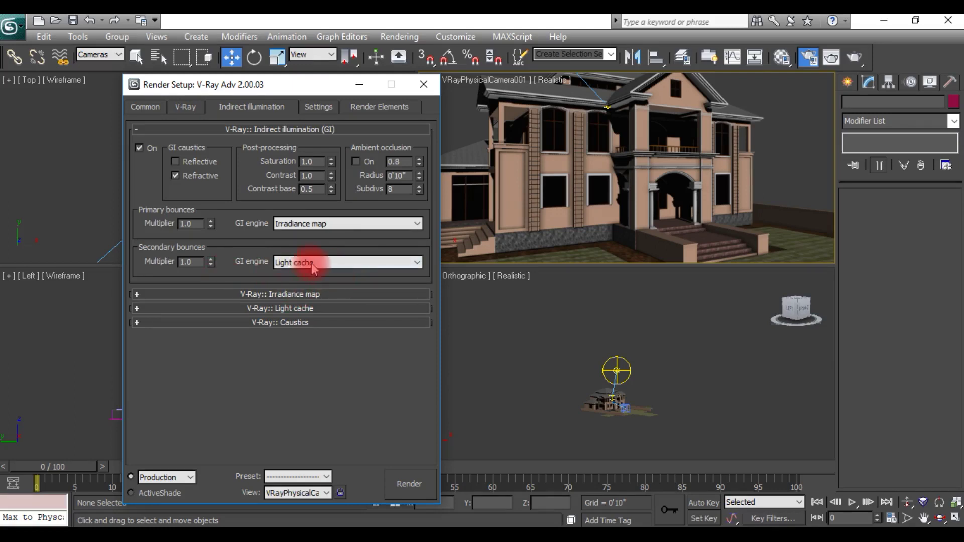
pyautogui.click(301, 130)
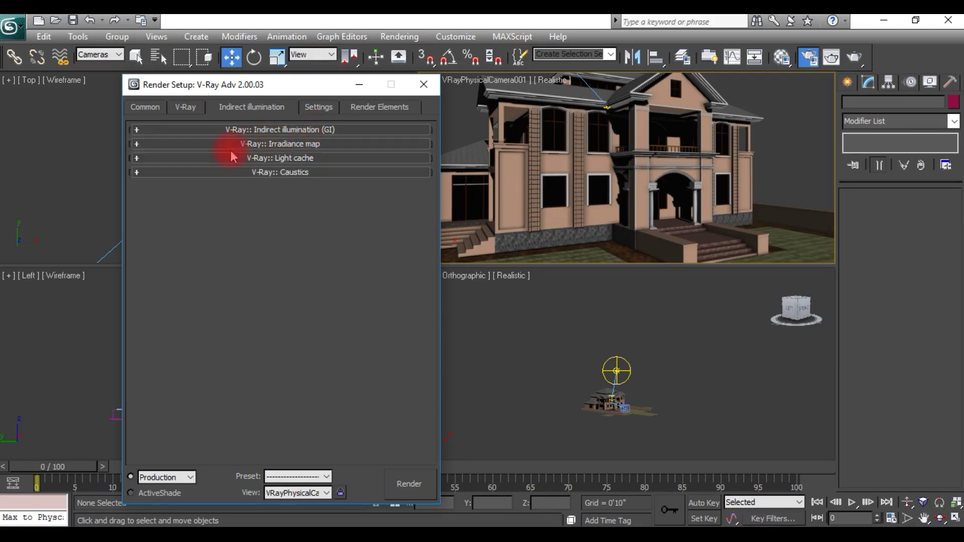
# - Change the Irradiance map current preset from High to Low and collapse the rollout
pyautogui.click(293, 144)
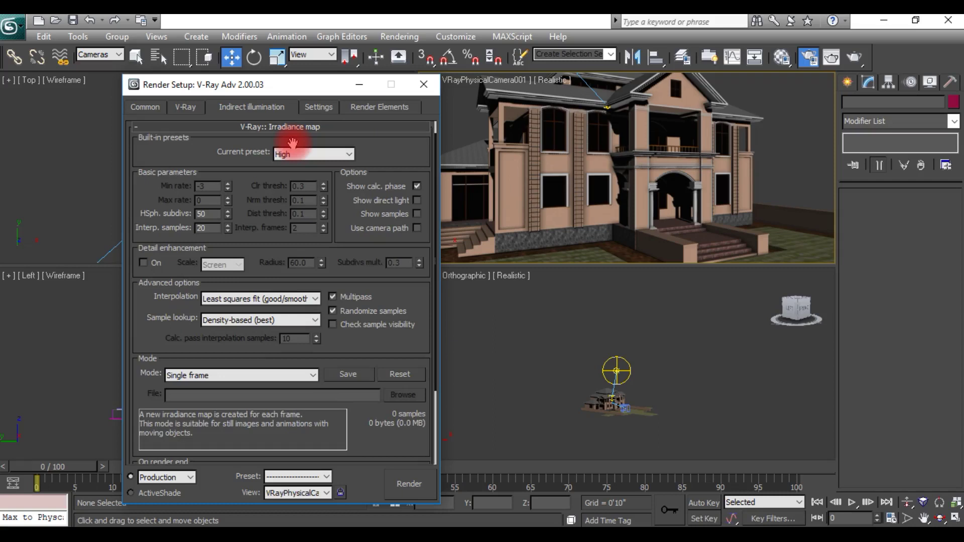
pyautogui.click(302, 155)
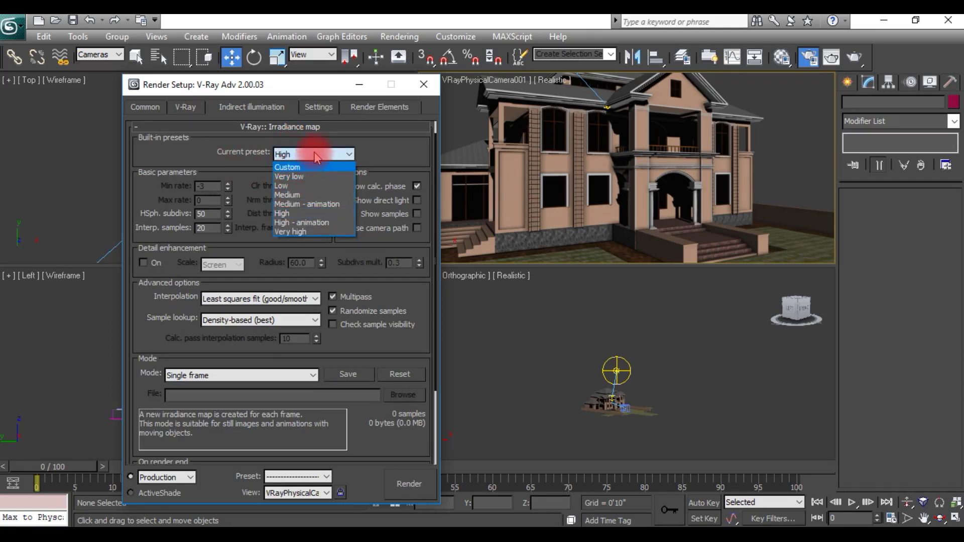
pyautogui.click(309, 154)
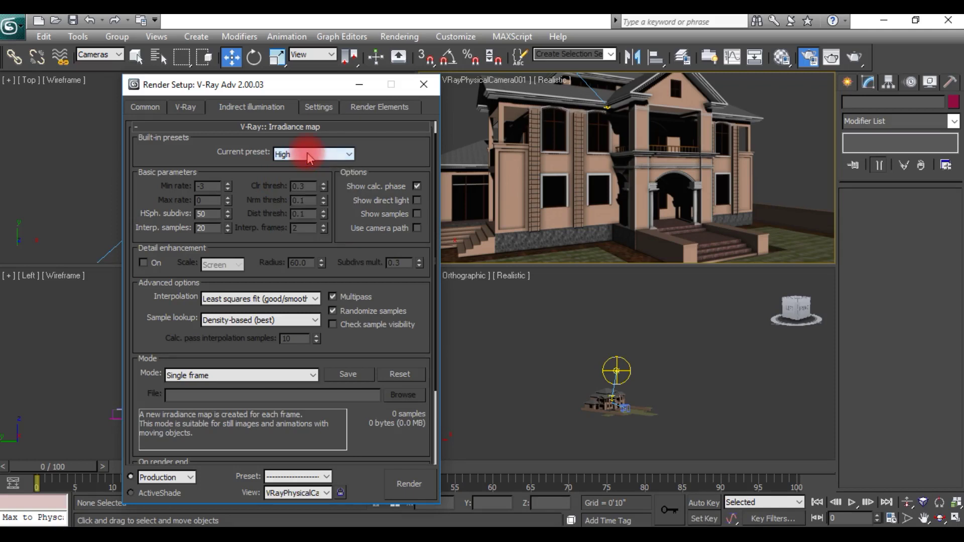
pyautogui.click(309, 156)
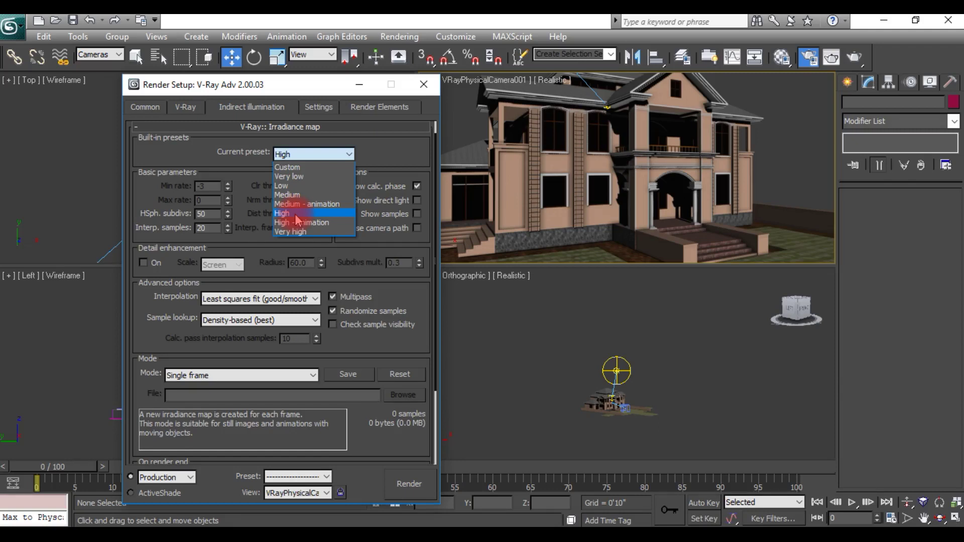
pyautogui.click(288, 186)
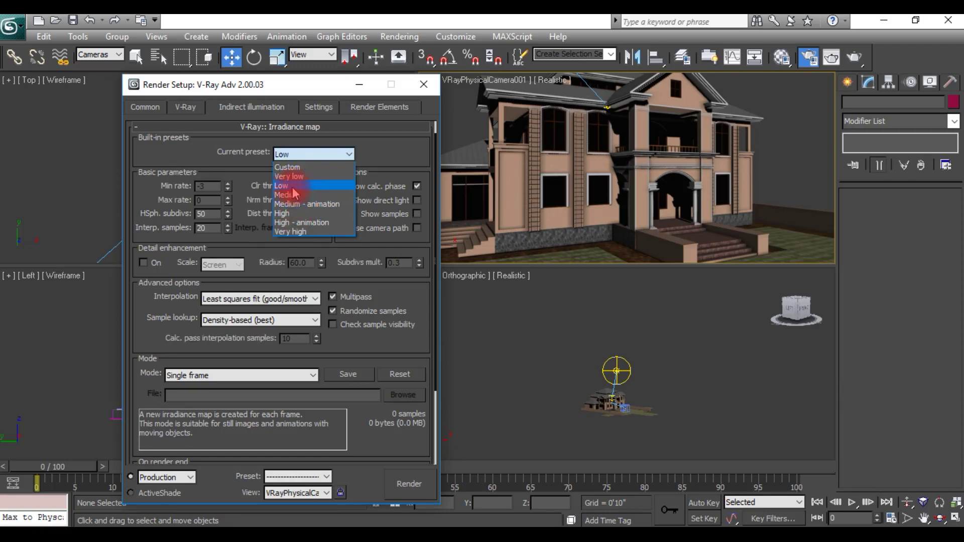
pyautogui.click(309, 127)
# - Turn off Light cache's Show calc. phase and browse the Caustics and DMC sampler settings
pyautogui.click(298, 159)
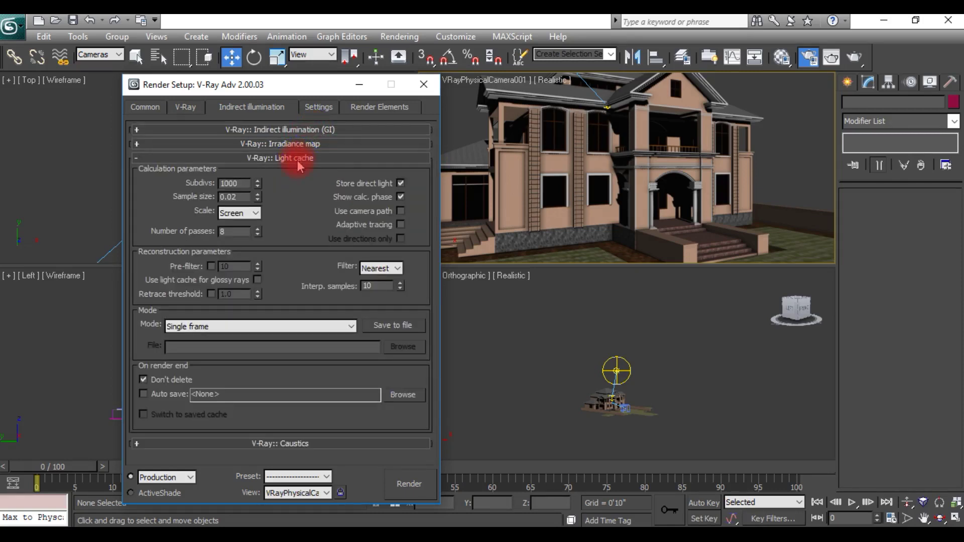
pyautogui.click(401, 198)
pyautogui.click(340, 158)
pyautogui.click(301, 172)
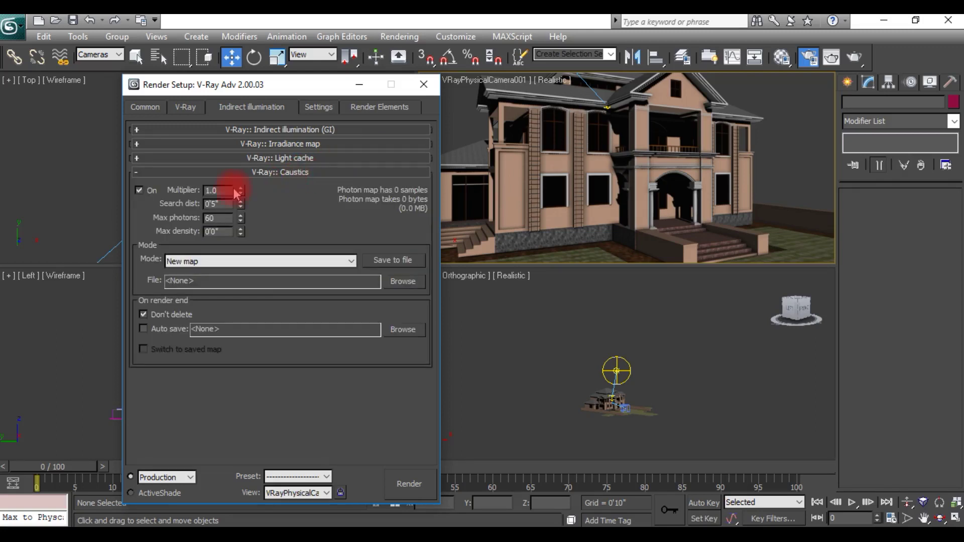
pyautogui.click(140, 190)
pyautogui.click(295, 172)
pyautogui.click(319, 107)
# - View Render Elements, close Render Setup, and start rendering the camera view
pyautogui.click(375, 107)
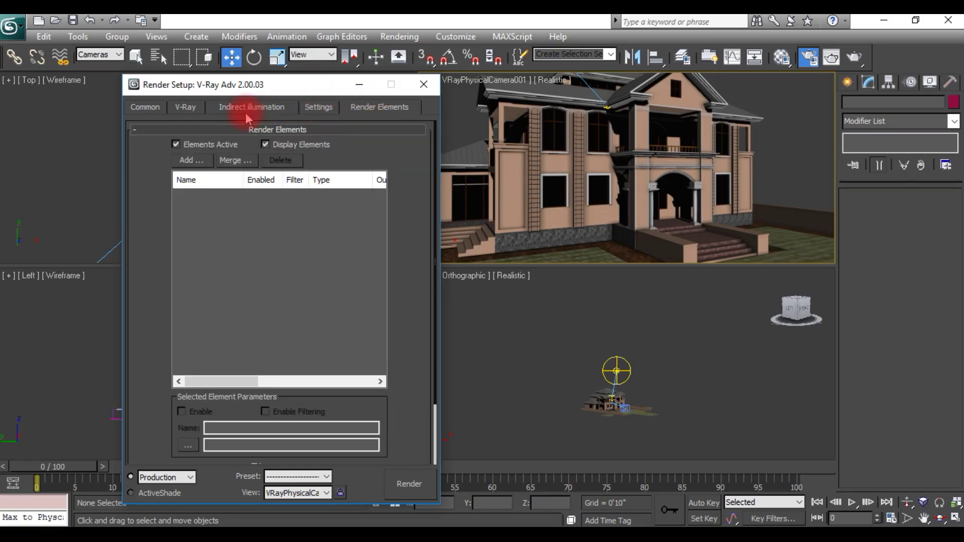
pyautogui.click(424, 86)
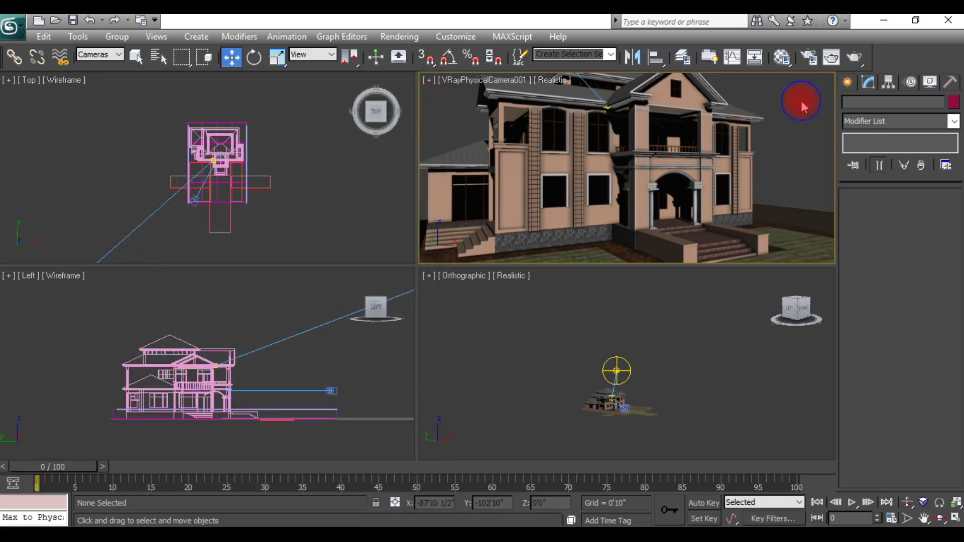
pyautogui.click(857, 64)
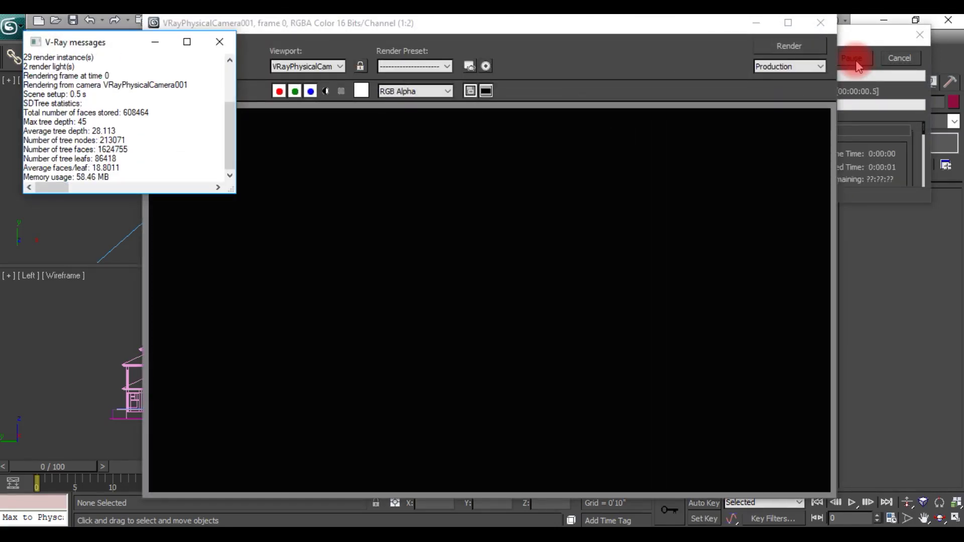
# - Minimize the V-Ray messages log and move the progress window off the rendering image
pyautogui.click(155, 41)
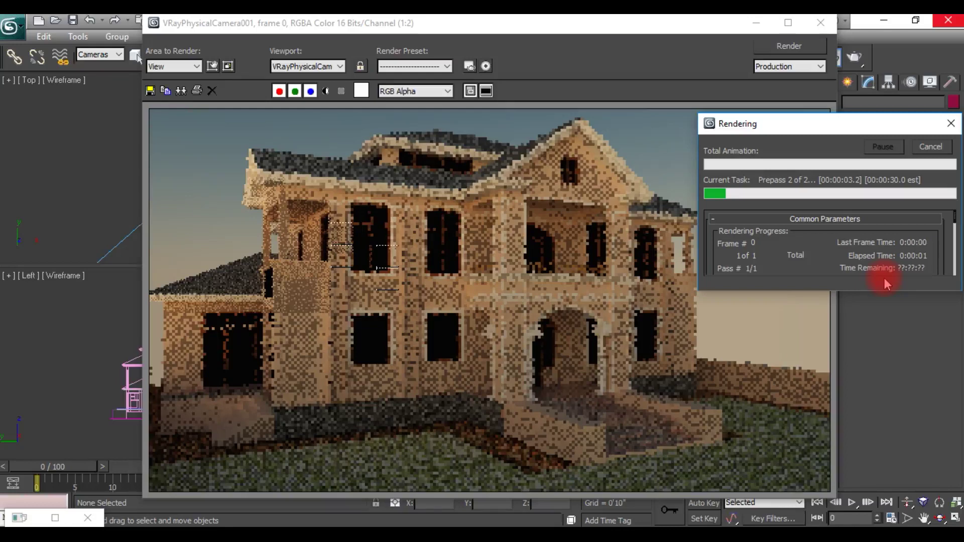
pyautogui.moveTo(755, 134); pyautogui.dragTo(899, 281)
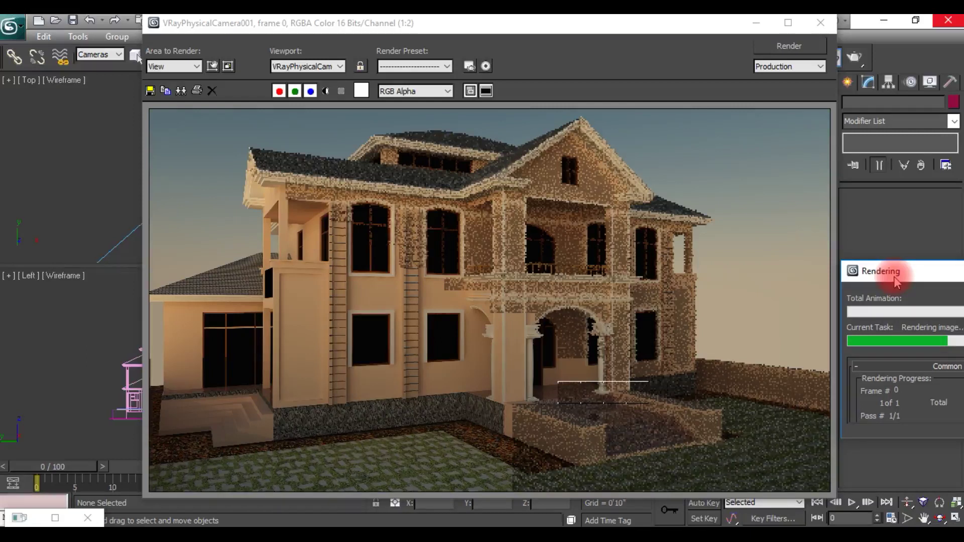
# - Move the Rendering progress window back over the frame window while the render completes
pyautogui.moveTo(897, 282)
pyautogui.mouseDown()
pyautogui.moveTo(741, 123)
pyautogui.moveTo(796, 126)
pyautogui.mouseUp()
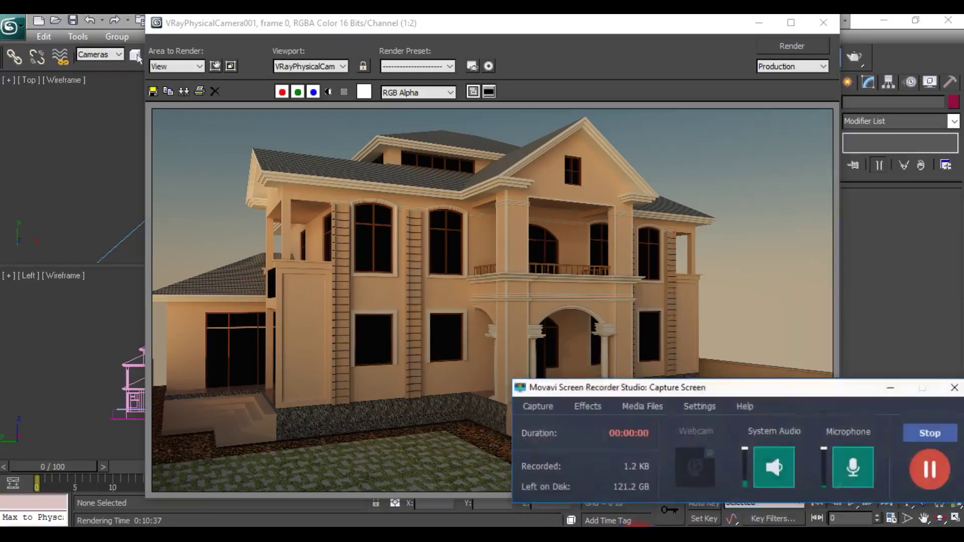
pyautogui.click(892, 387)
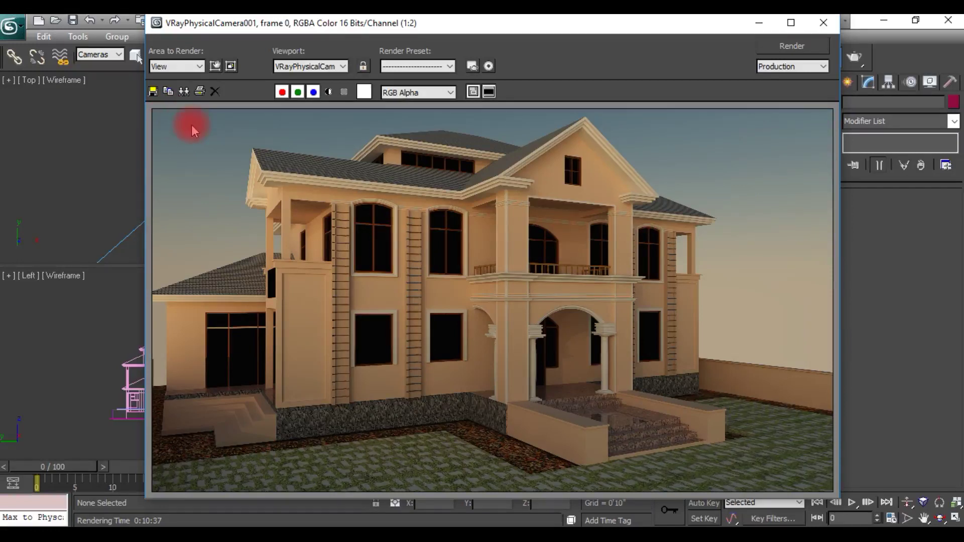
pyautogui.click(153, 91)
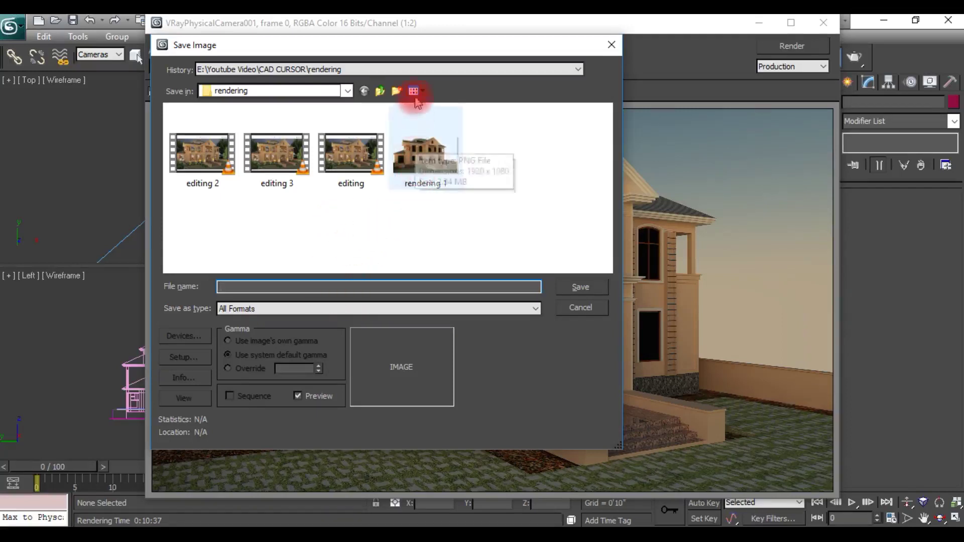
# - Browse the save dialog to E:\Youtube Video\CAD CURSOR\rendering
pyautogui.moveTo(402, 47); pyautogui.dragTo(422, 40)
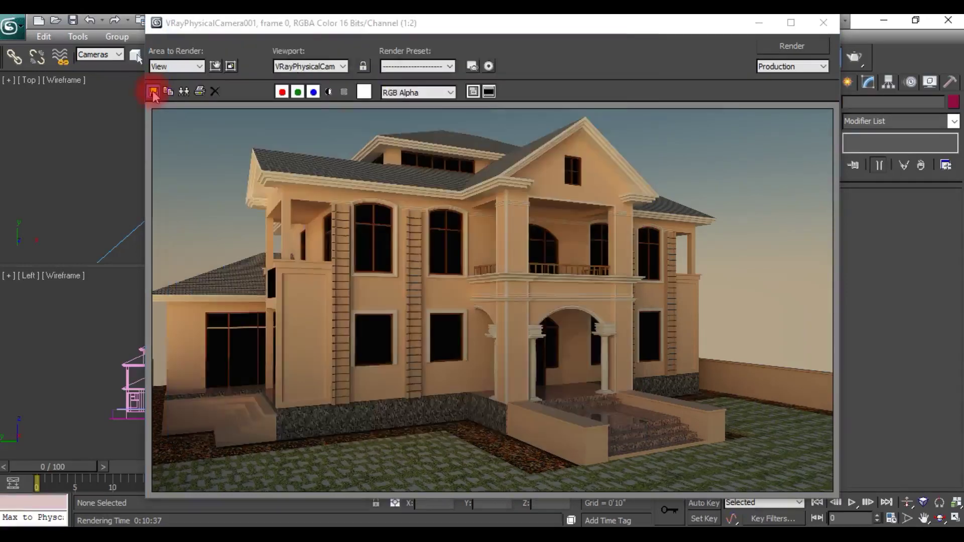
pyautogui.click(153, 91)
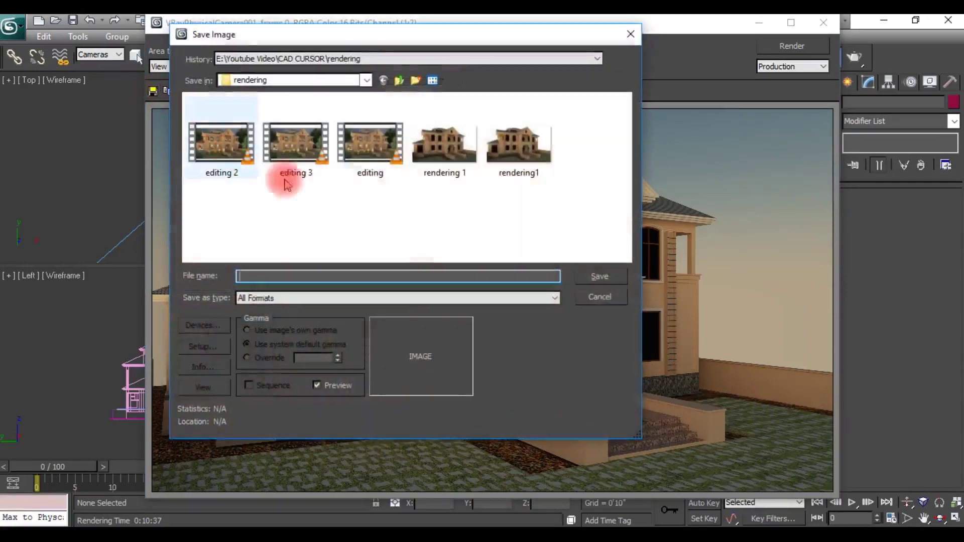
pyautogui.click(400, 81)
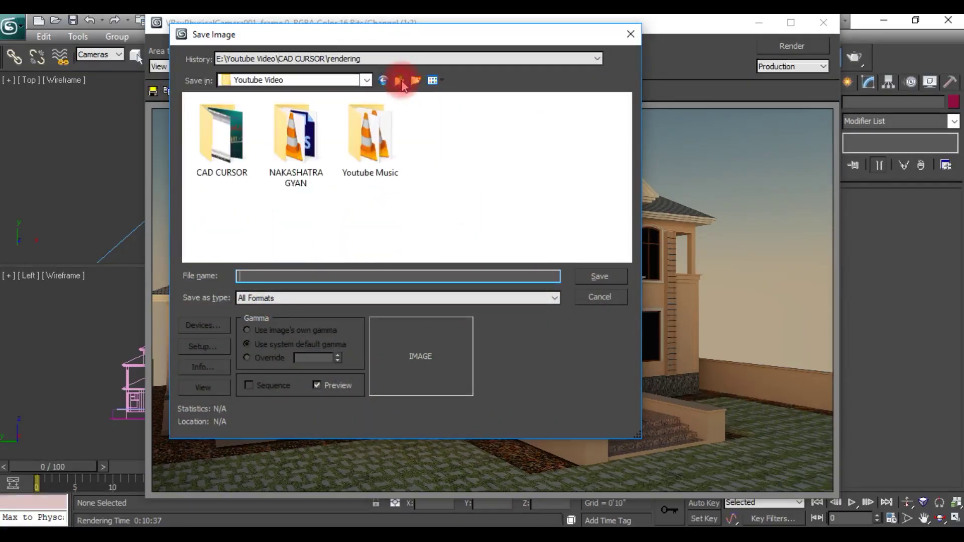
pyautogui.click(400, 81)
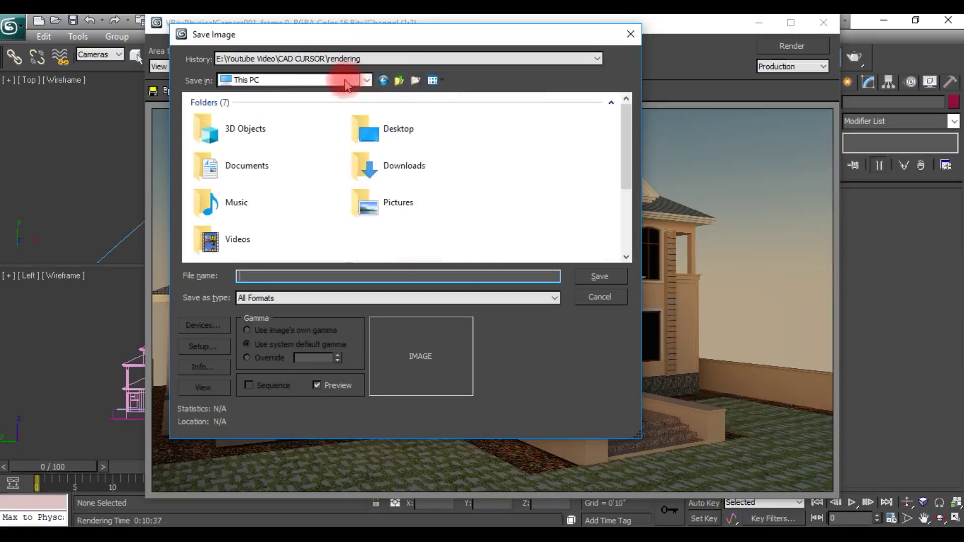
pyautogui.click(319, 79)
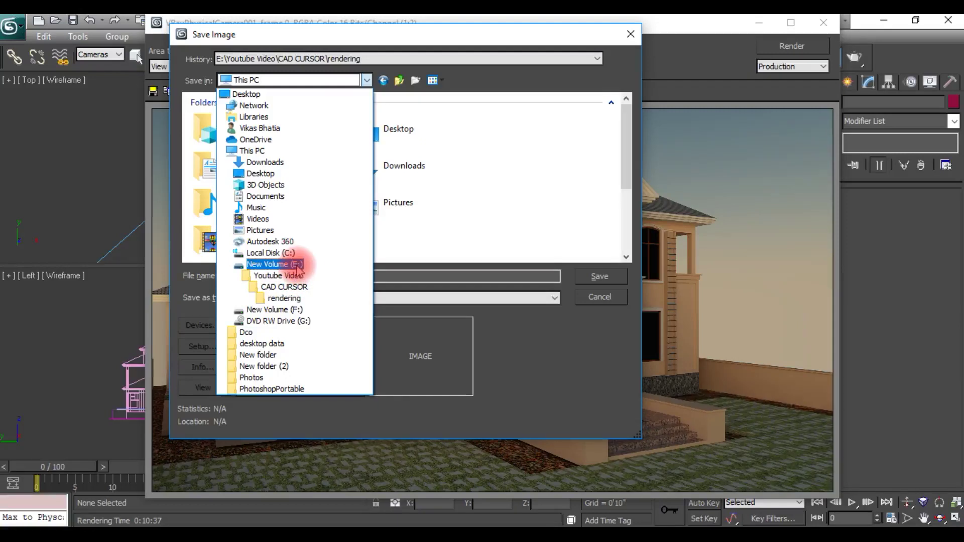
pyautogui.click(296, 266)
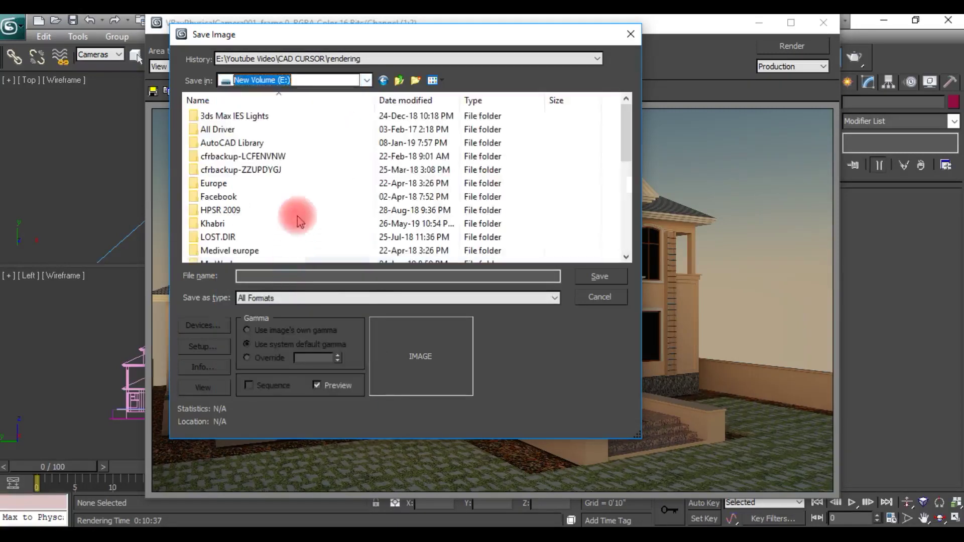
pyautogui.moveTo(623, 135); pyautogui.dragTo(624, 201)
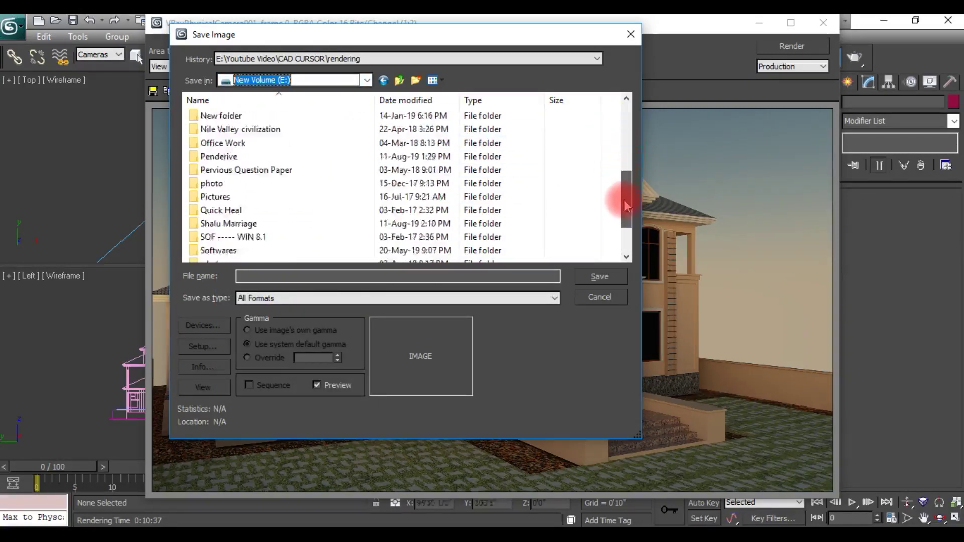
pyautogui.doubleClick(229, 211)
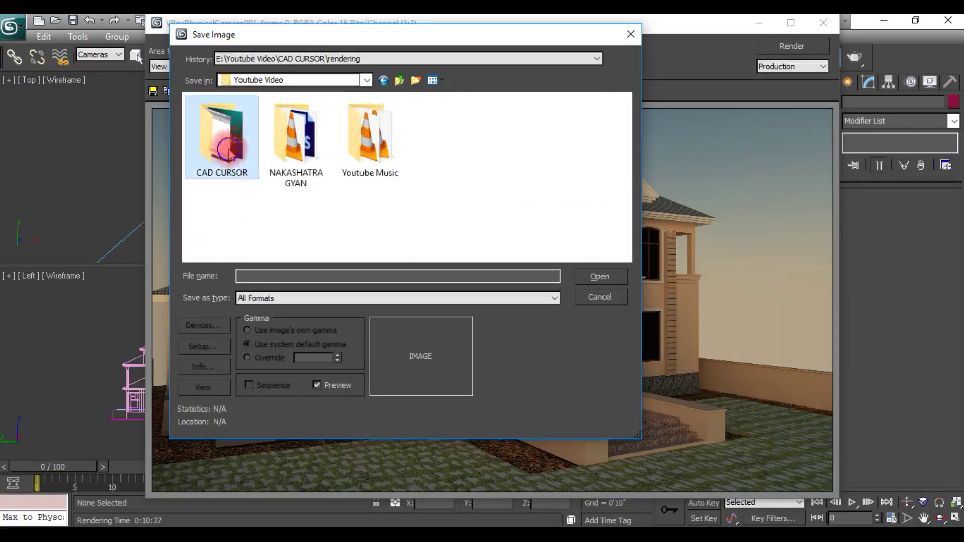
pyautogui.doubleClick(232, 141)
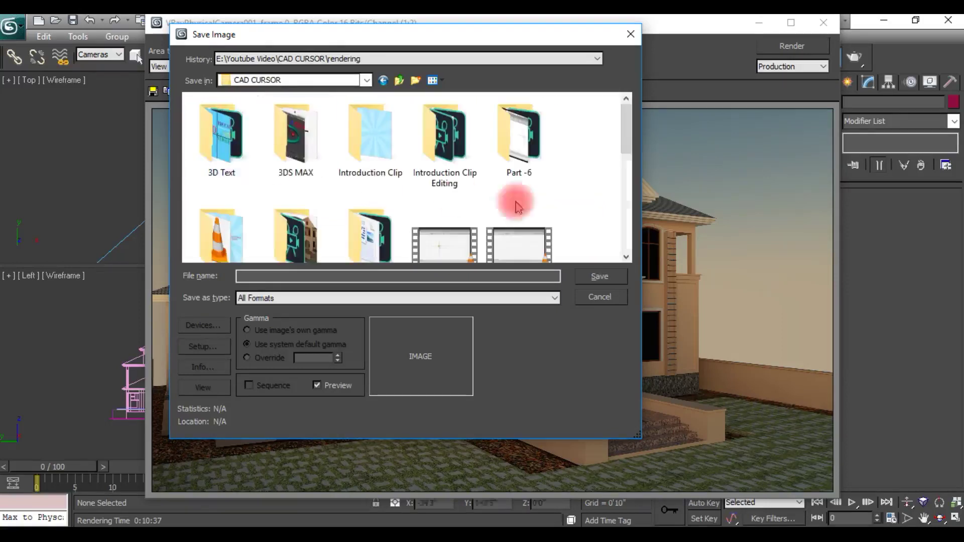
pyautogui.doubleClick(303, 241)
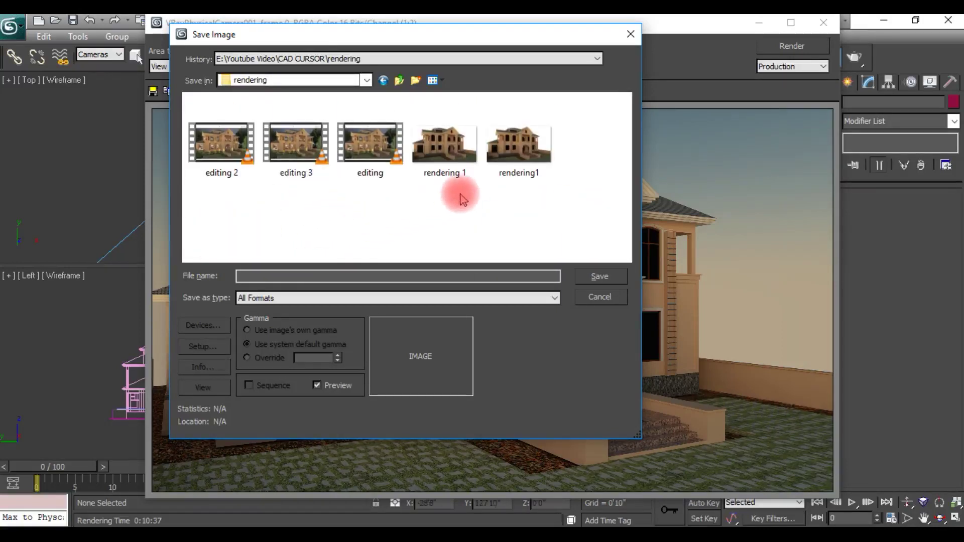
# - Pick the existing rendering 1 file and clear the file name field
pyautogui.click(447, 176)
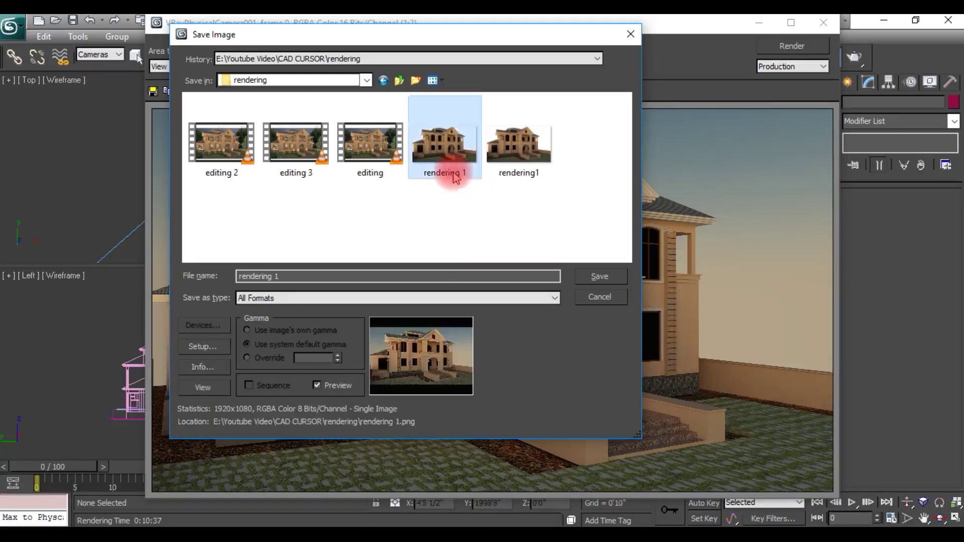
pyautogui.click(315, 299)
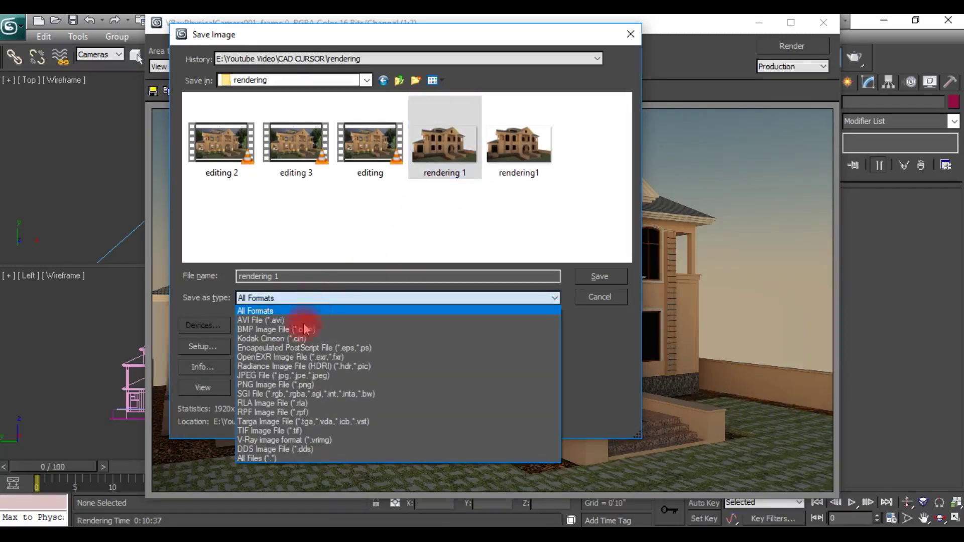
pyautogui.click(356, 245)
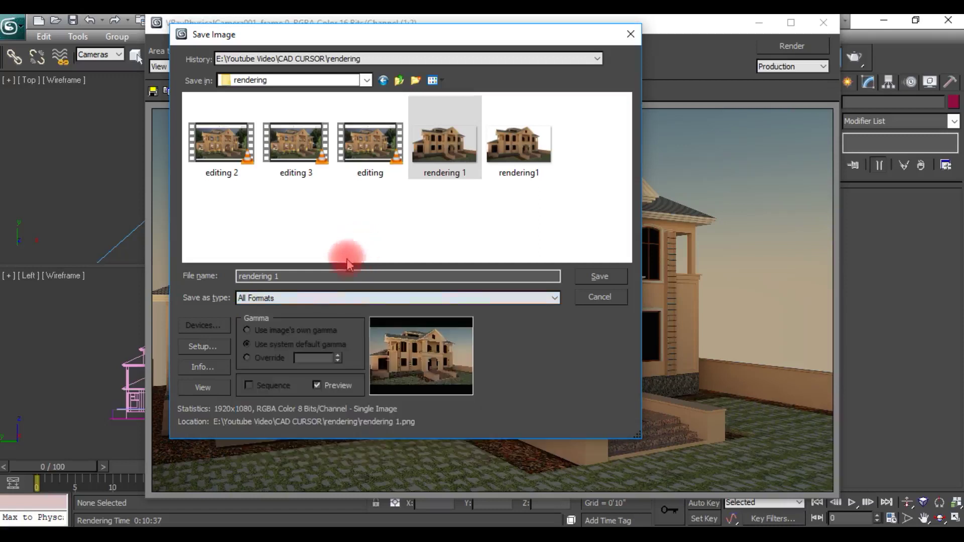
pyautogui.click(291, 274)
pyautogui.doubleClick(291, 273)
pyautogui.press('BackSpace')
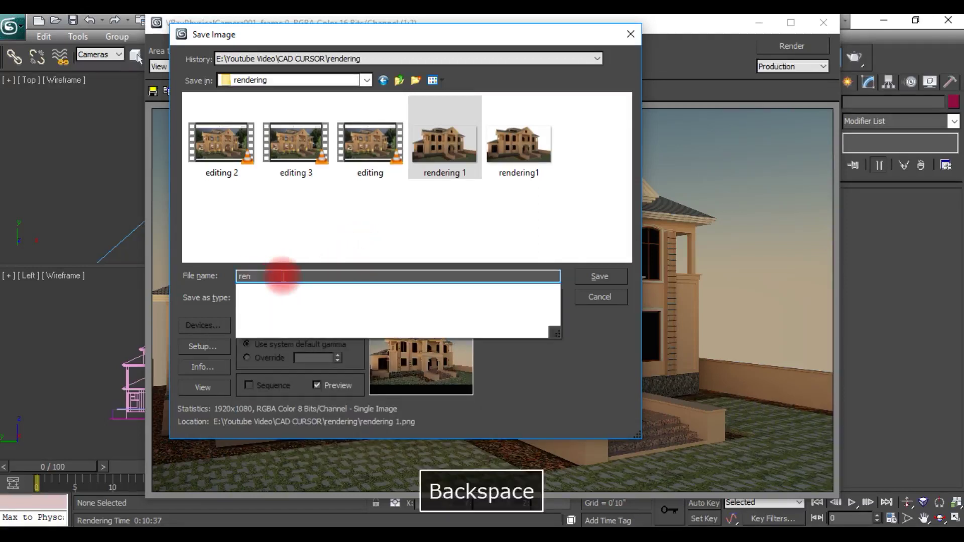
pyautogui.click(551, 213)
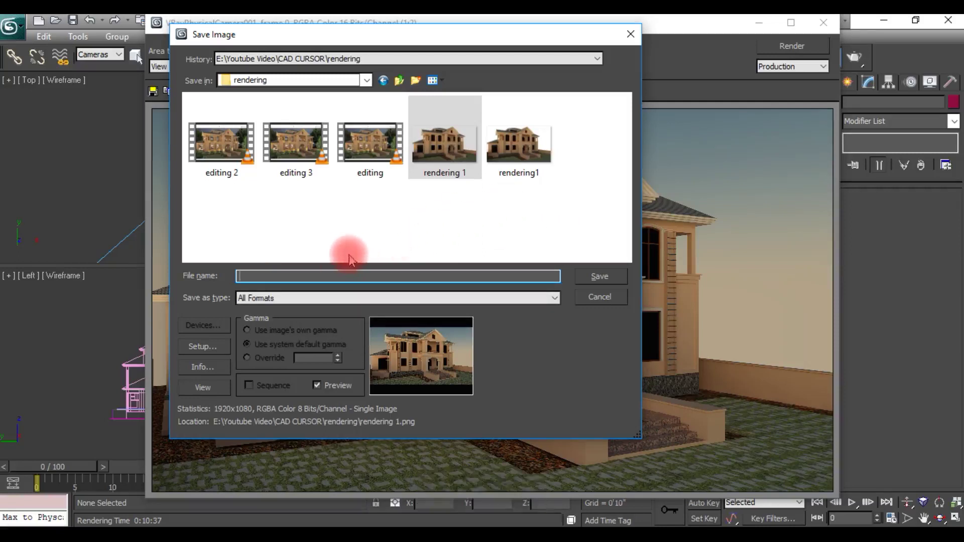
# - Save the image as PNG named 'rendering 1', replacing the existing file
pyautogui.click(286, 299)
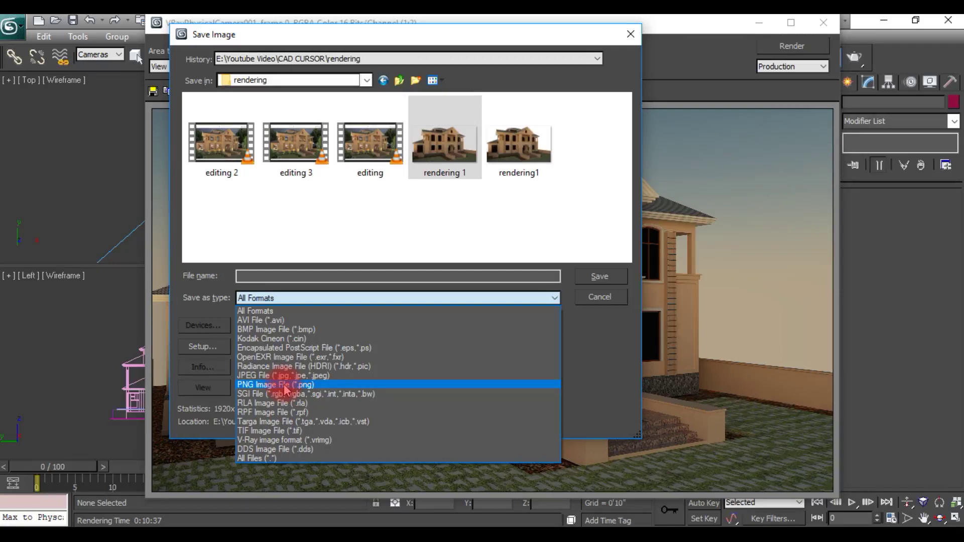
pyautogui.click(284, 385)
pyautogui.click(264, 275)
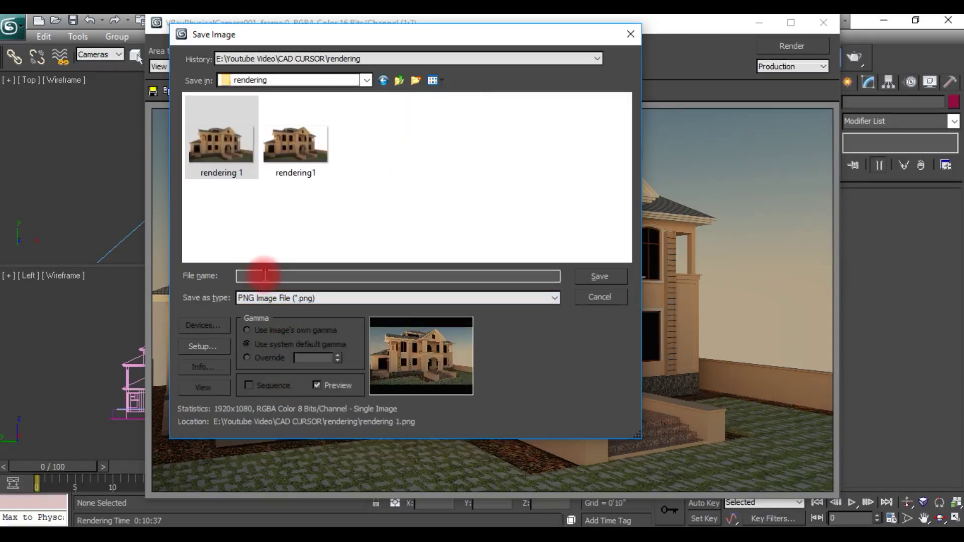
pyautogui.write('rendering')
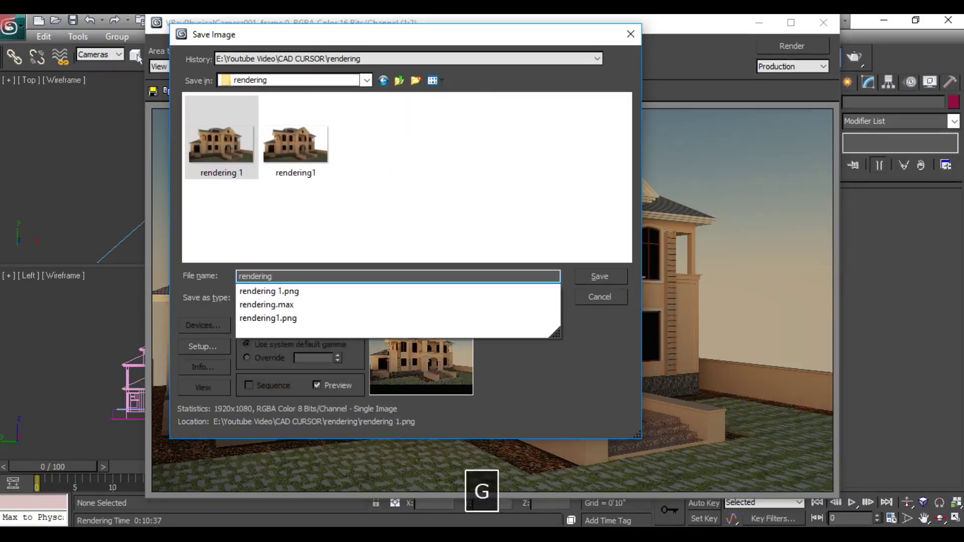
pyautogui.write(' 1')
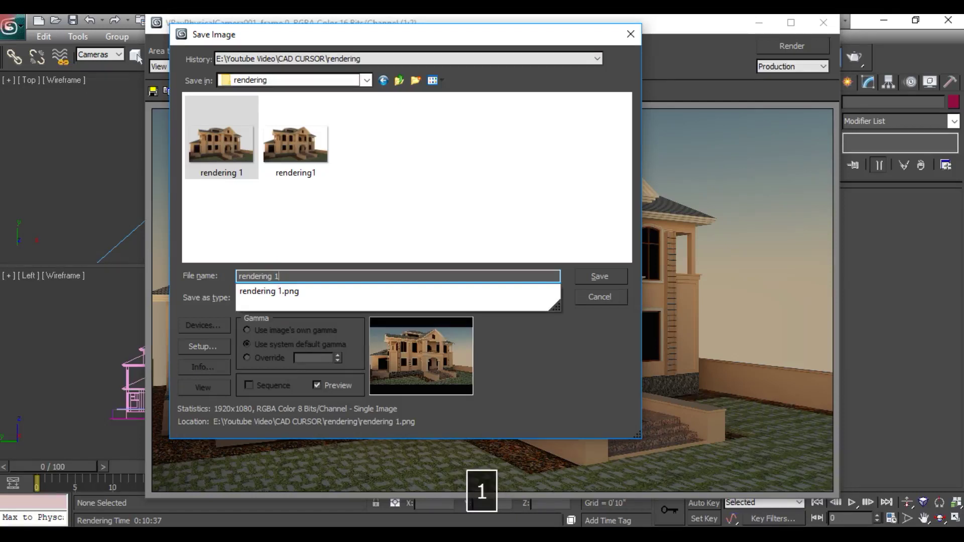
pyautogui.click(593, 276)
pyautogui.click(499, 324)
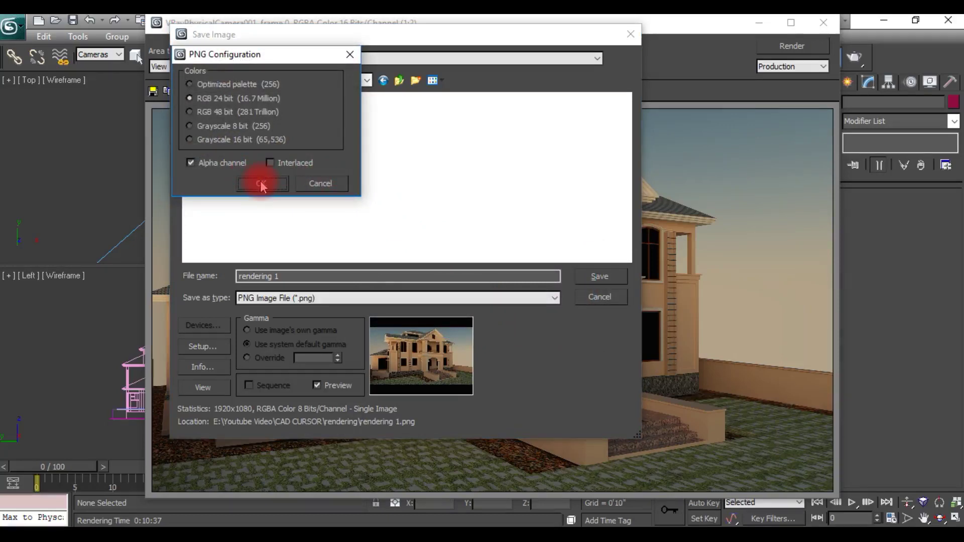
# - Accept the PNG options of RGB 24 bit with Alpha channel to finish saving
pyautogui.click(262, 185)
pyautogui.click(262, 185)
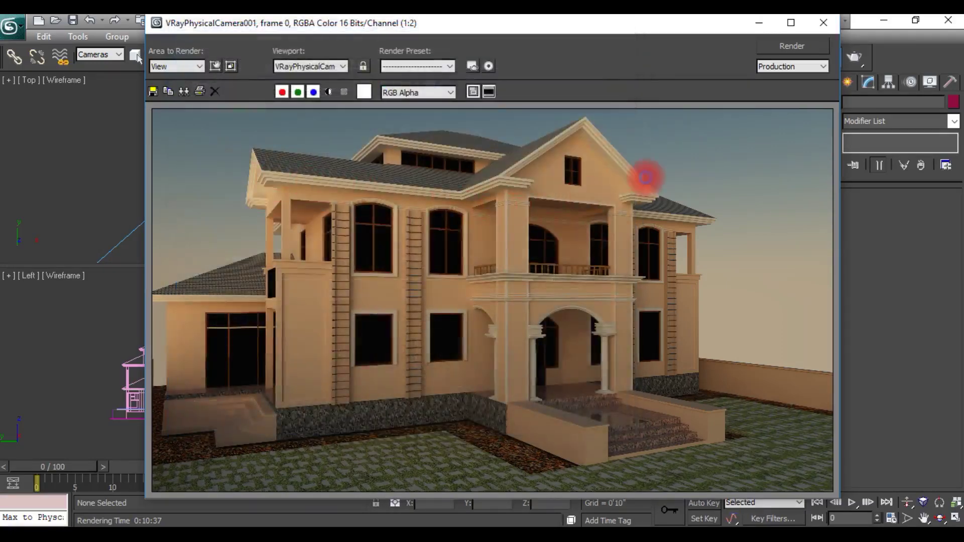